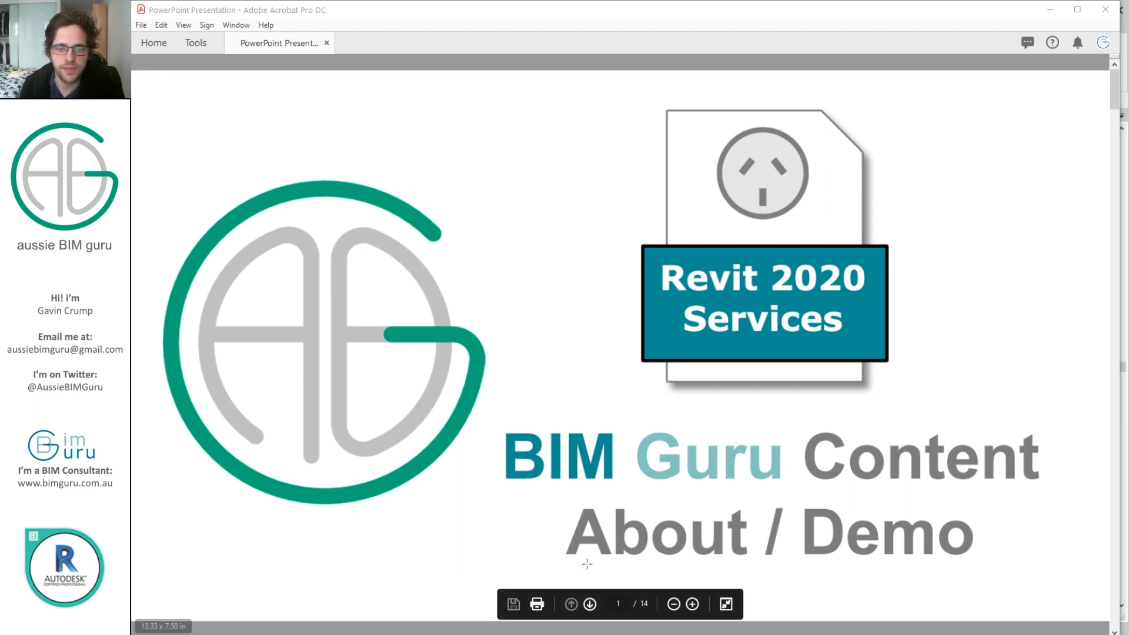
- Page through the PDF deck past the Please note and Pricing slides to page 8, How to purchase
scroll(587, 563, down, 3)
scroll(923, 539, down, 3)
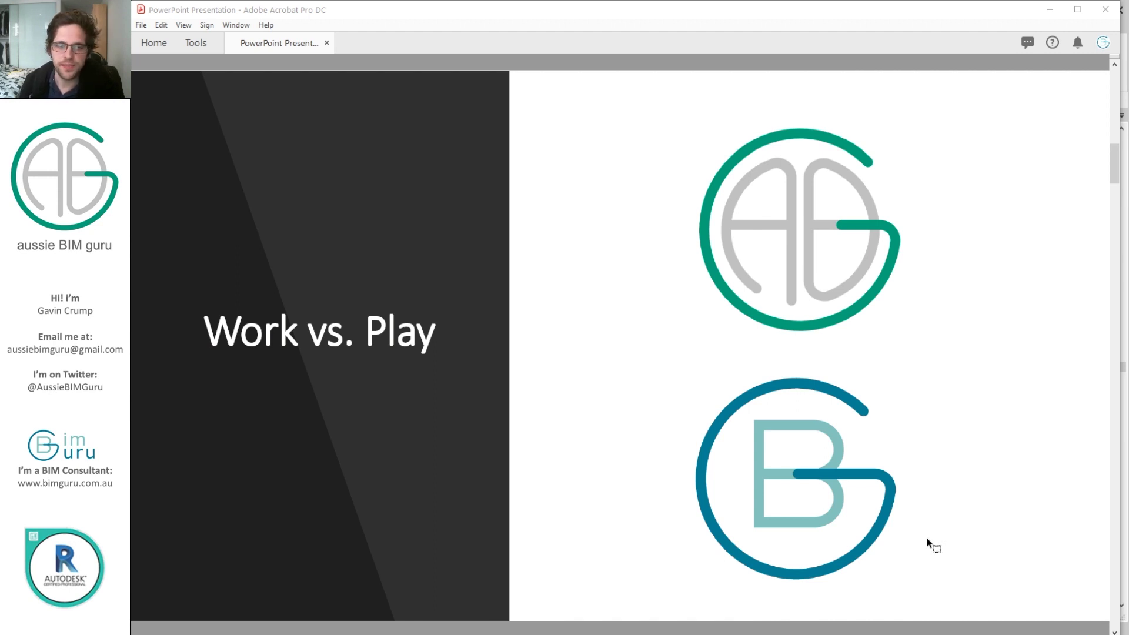
scroll(923, 540, down, 3)
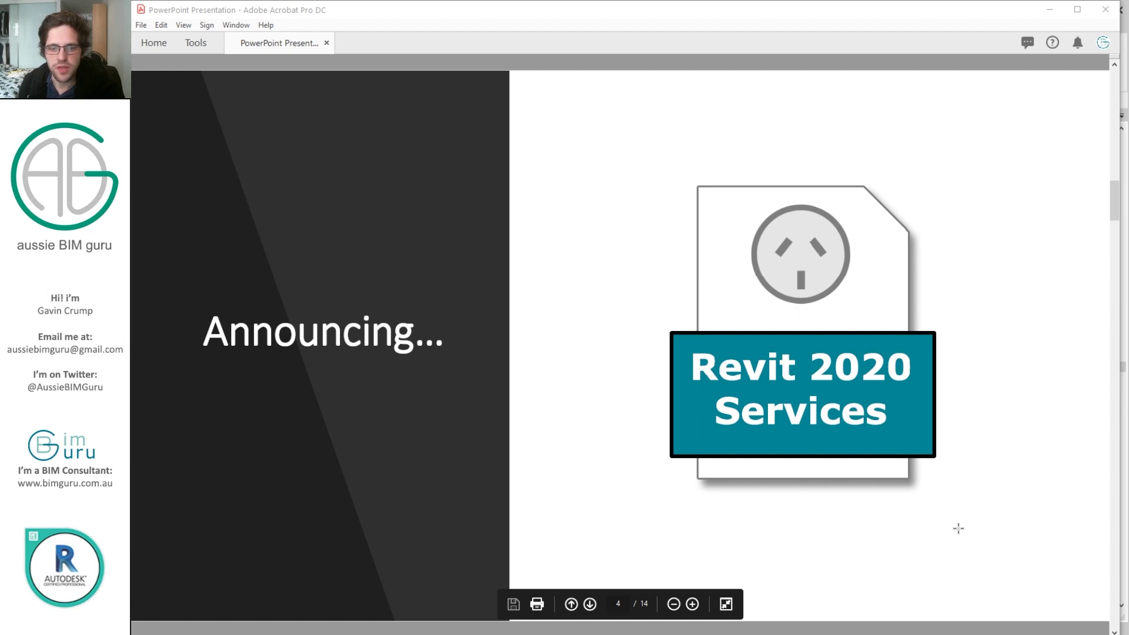
scroll(958, 528, down, 3)
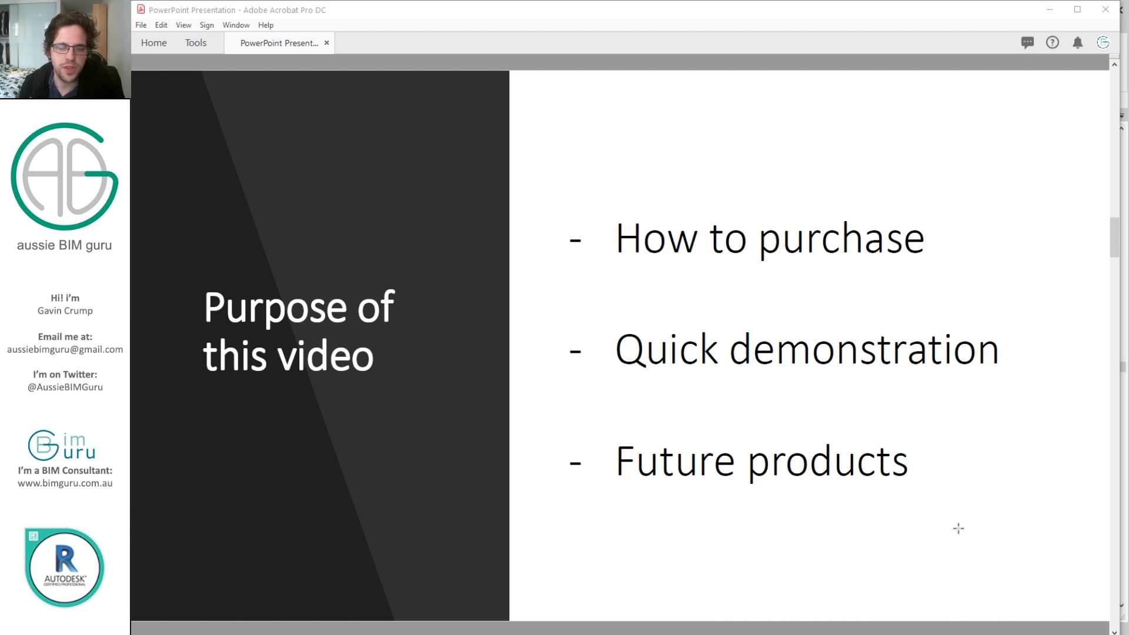
scroll(958, 528, down, 3)
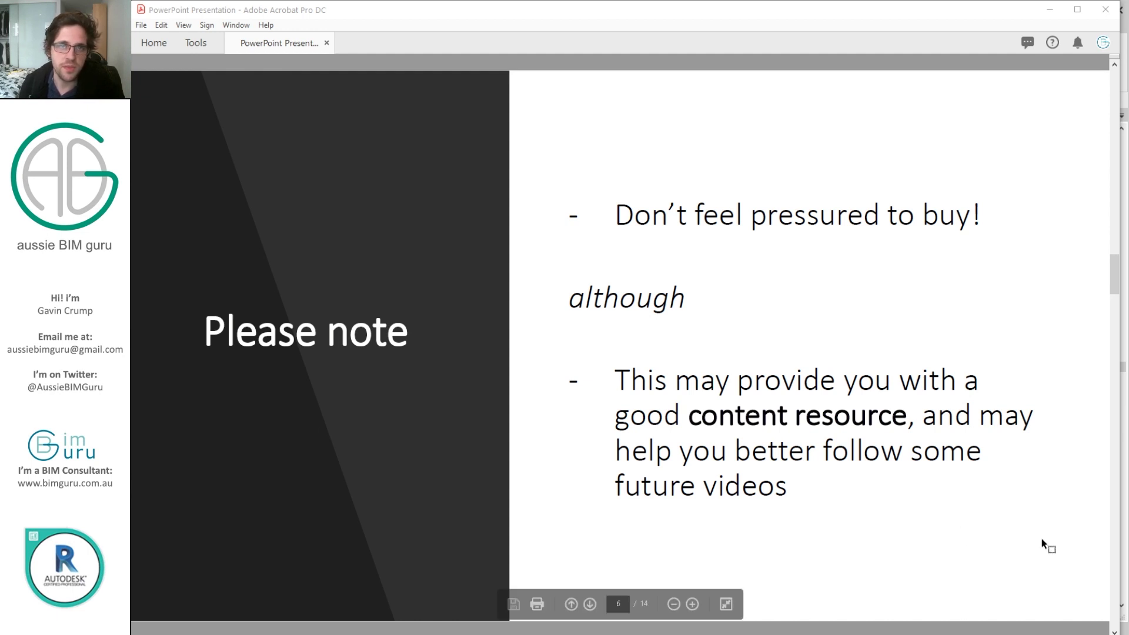
scroll(1043, 542, down, 3)
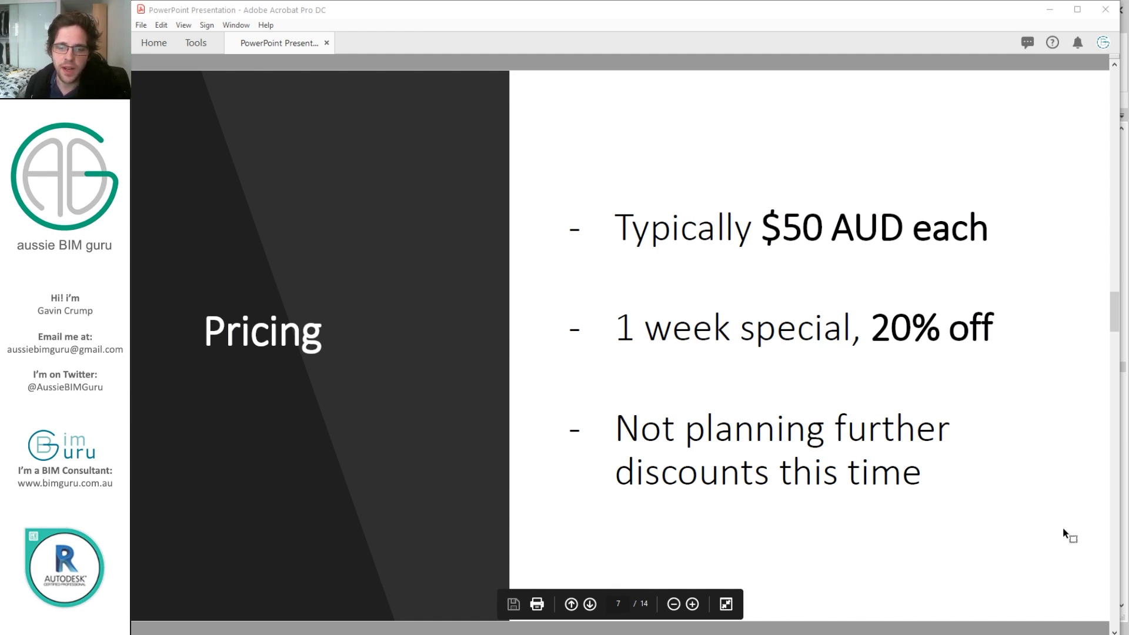
scroll(1069, 531, down, 3)
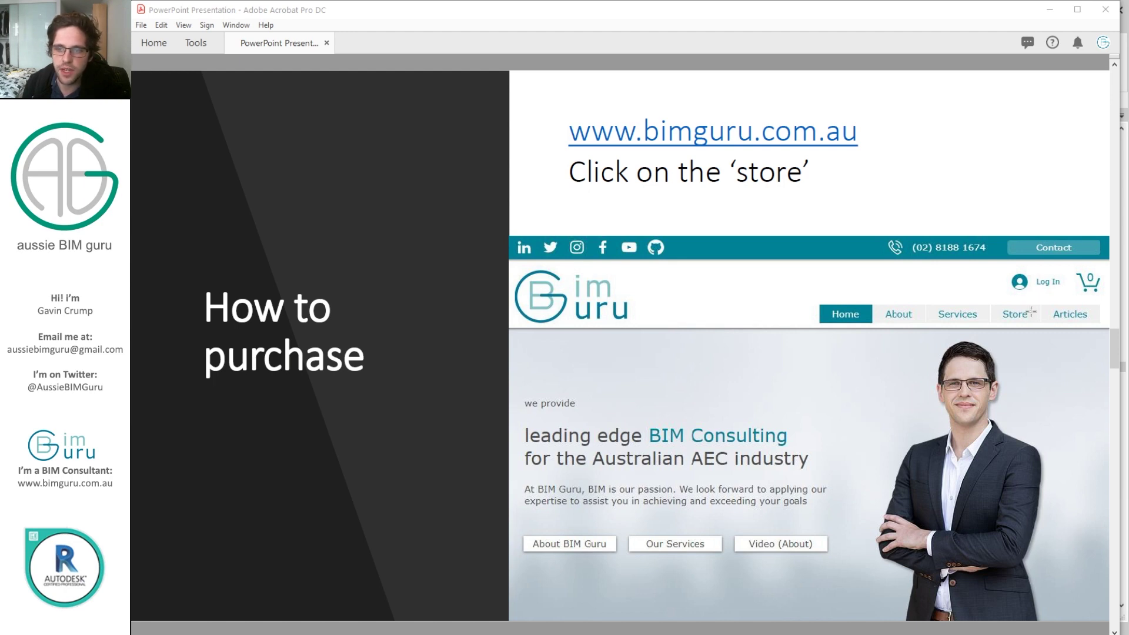
- Scroll past the store, RC7 and Available separately slides to Quick demo, then switch to Revit
scroll(1030, 311, down, 3)
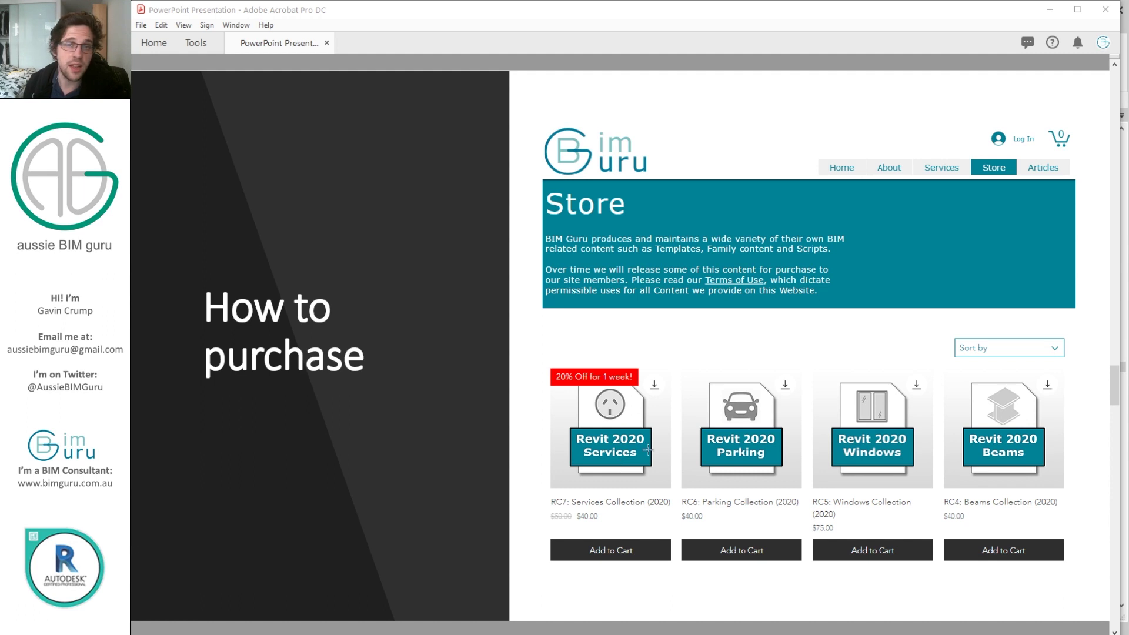
scroll(648, 450, down, 3)
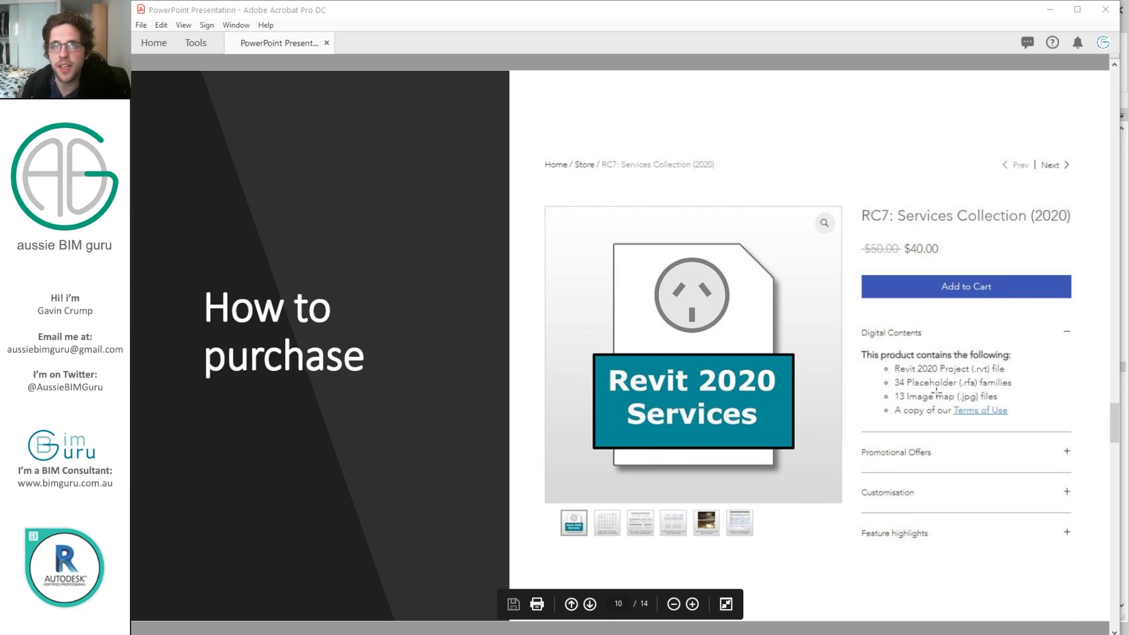
scroll(937, 391, down, 3)
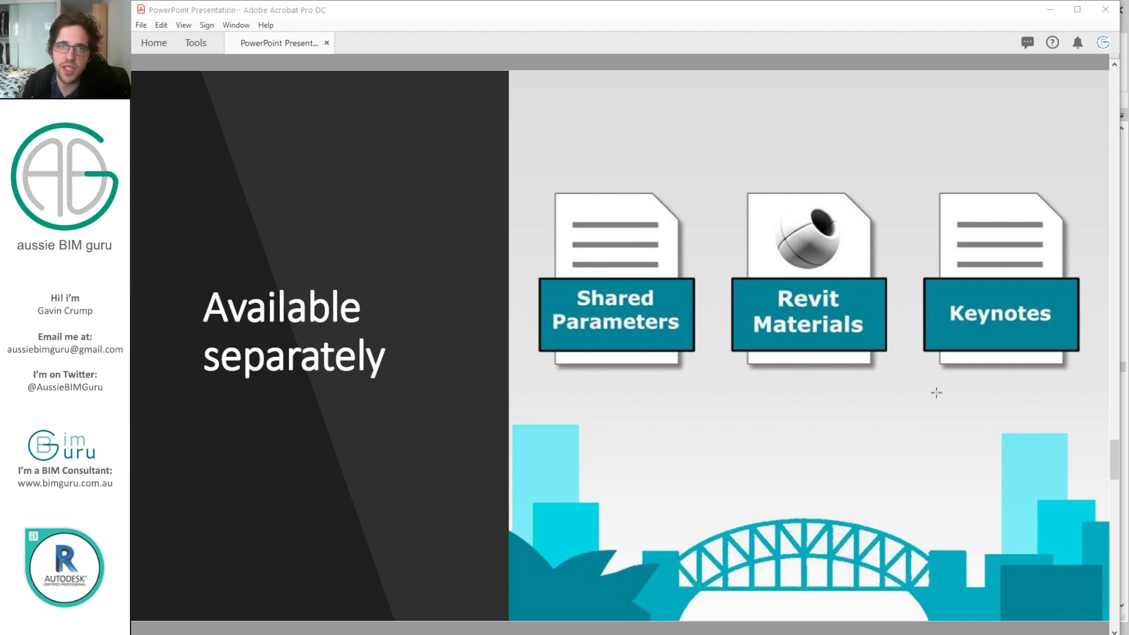
scroll(937, 392, down, 3)
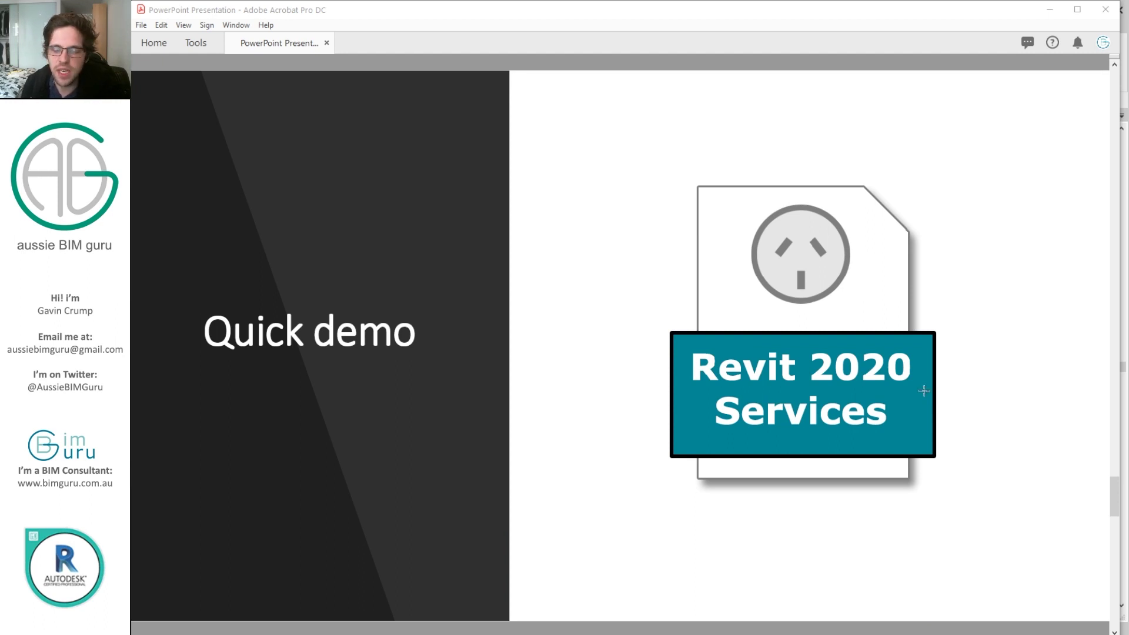
key(alt+Tab)
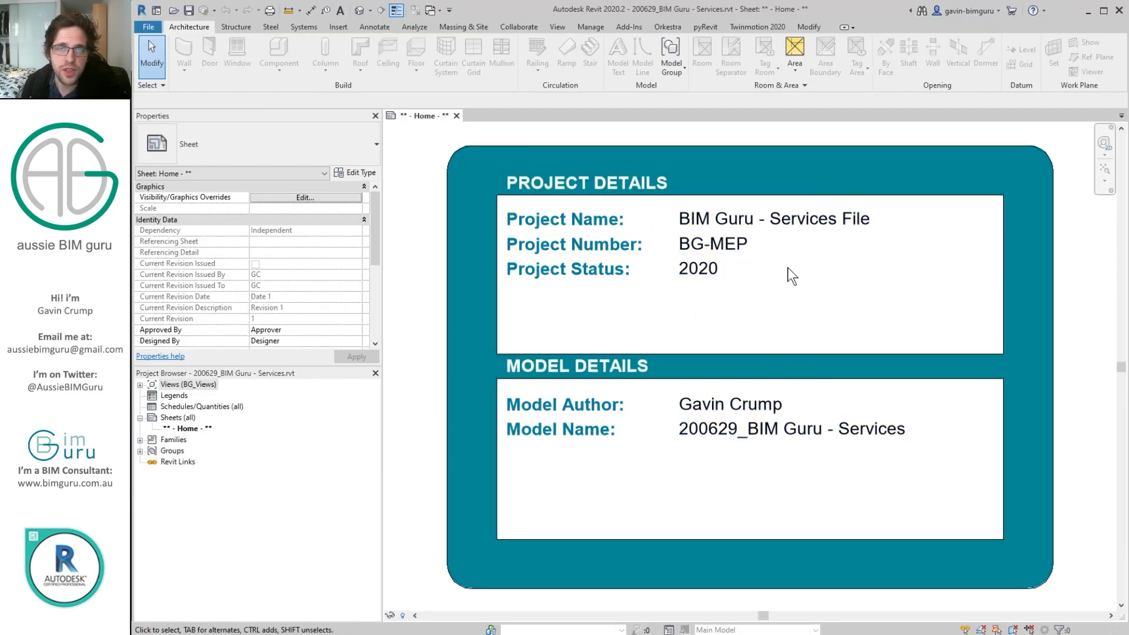
- Collapse the BG view groups and open Floor Plan: Content View from 01_Content in the Project Browser
double_click(191, 385)
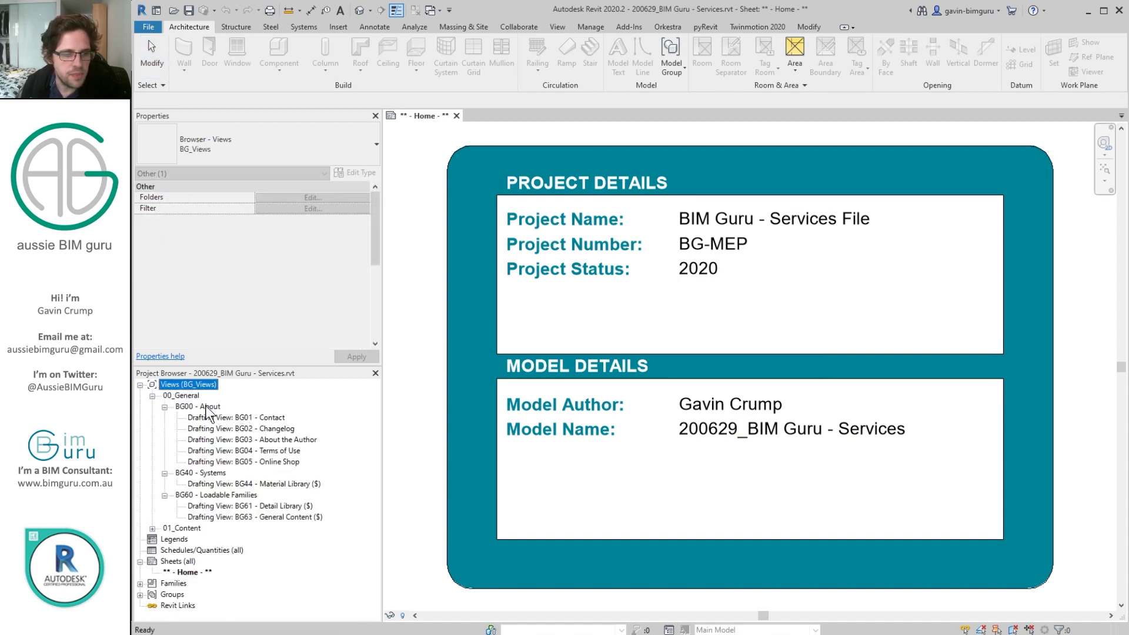
double_click(205, 407)
double_click(203, 417)
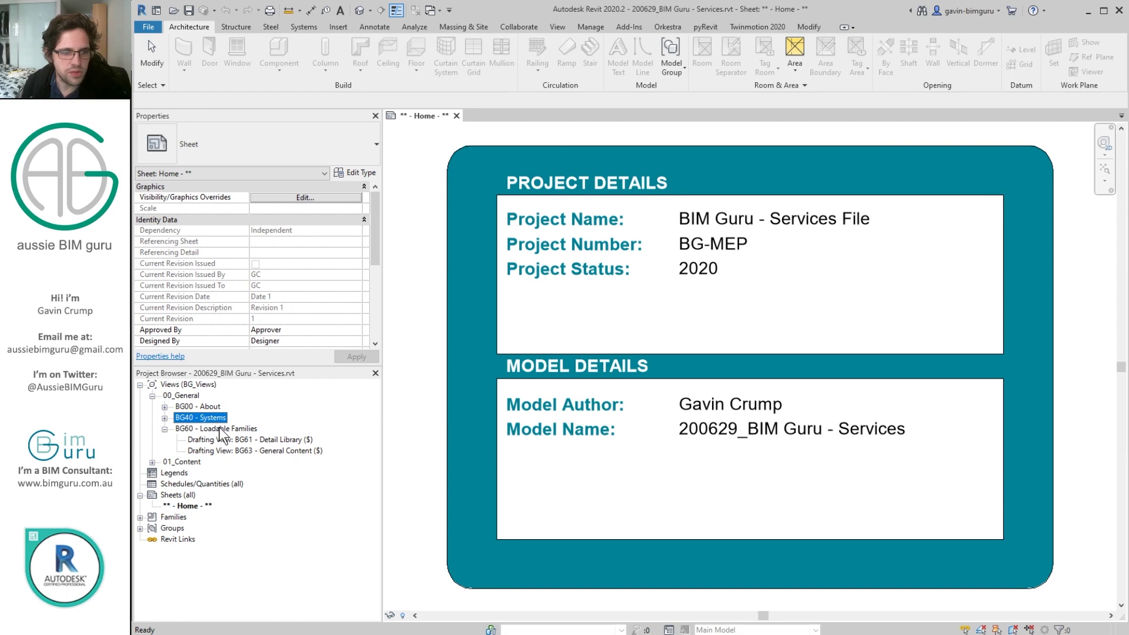
double_click(219, 430)
double_click(194, 439)
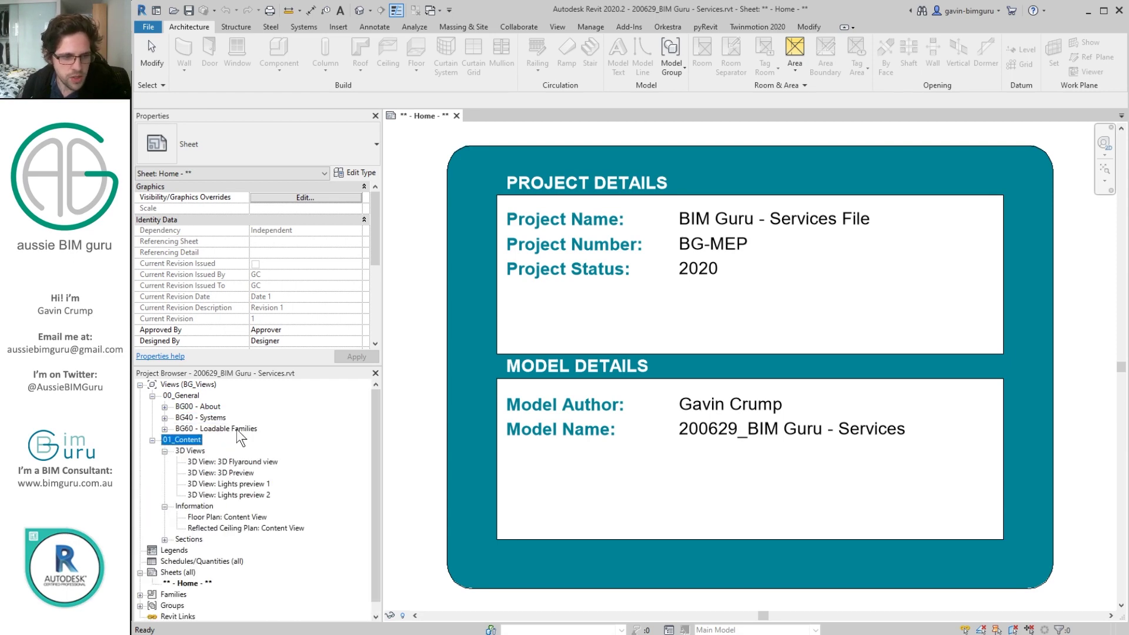
click(252, 517)
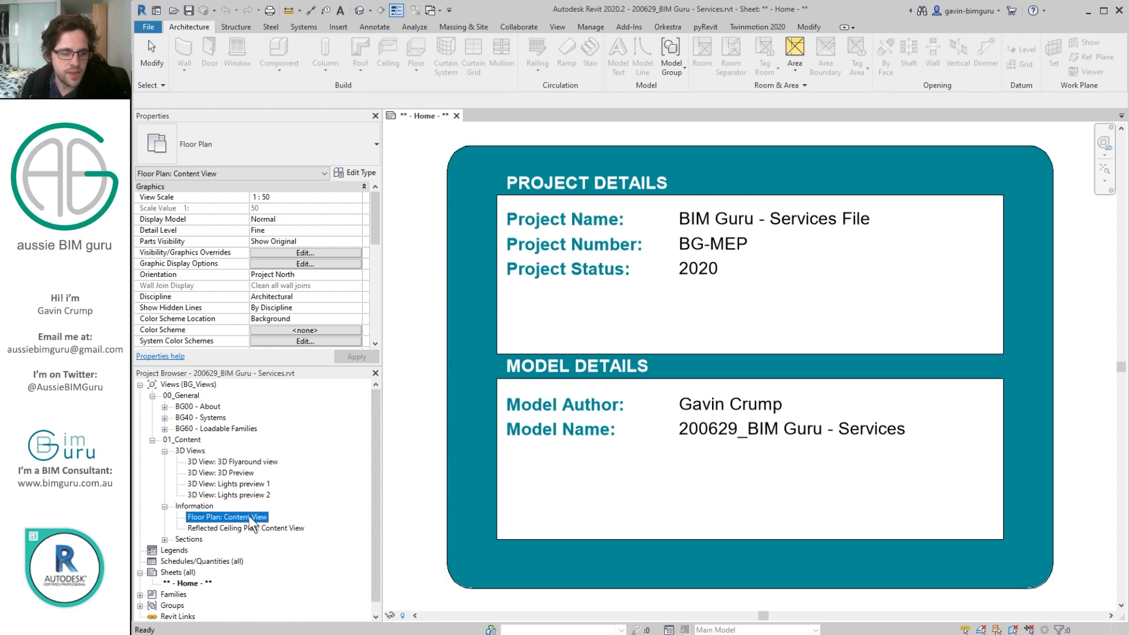
key(Return)
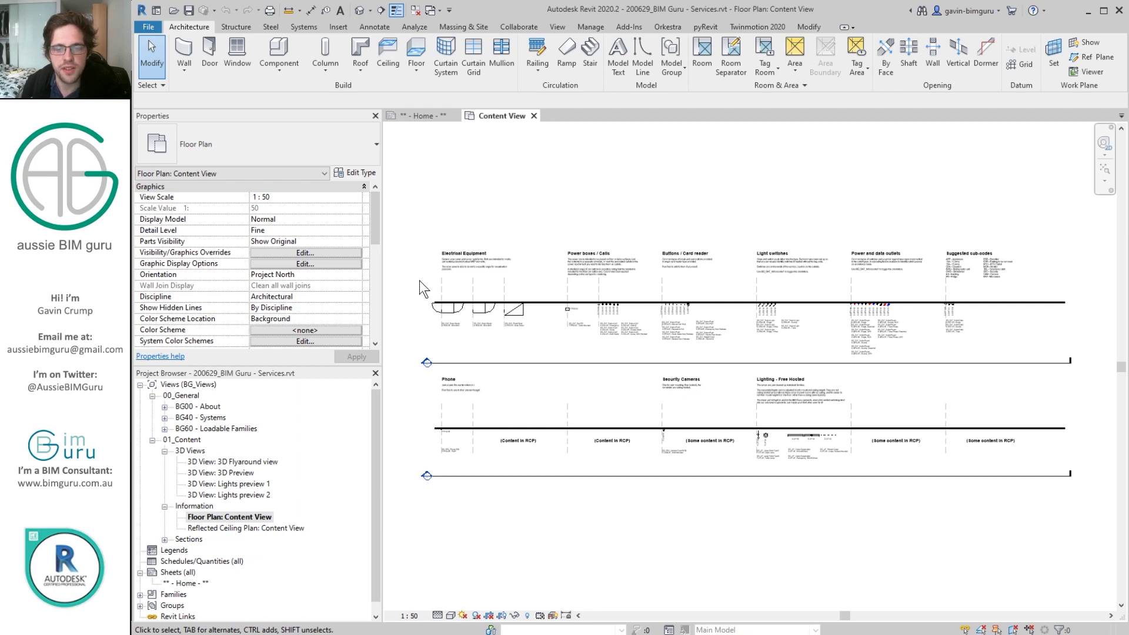
- Check the properties of the rack server and solar panel in the Electrical Equipment section
scroll(419, 281, up, 5)
middle_drag(432, 263, 477, 247)
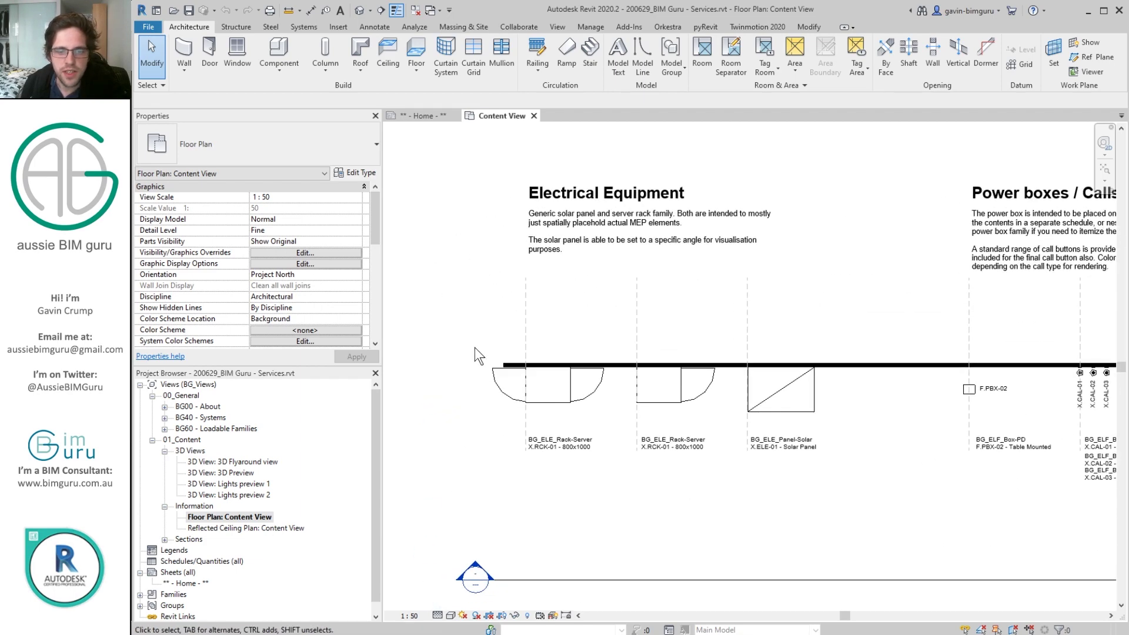
click(573, 400)
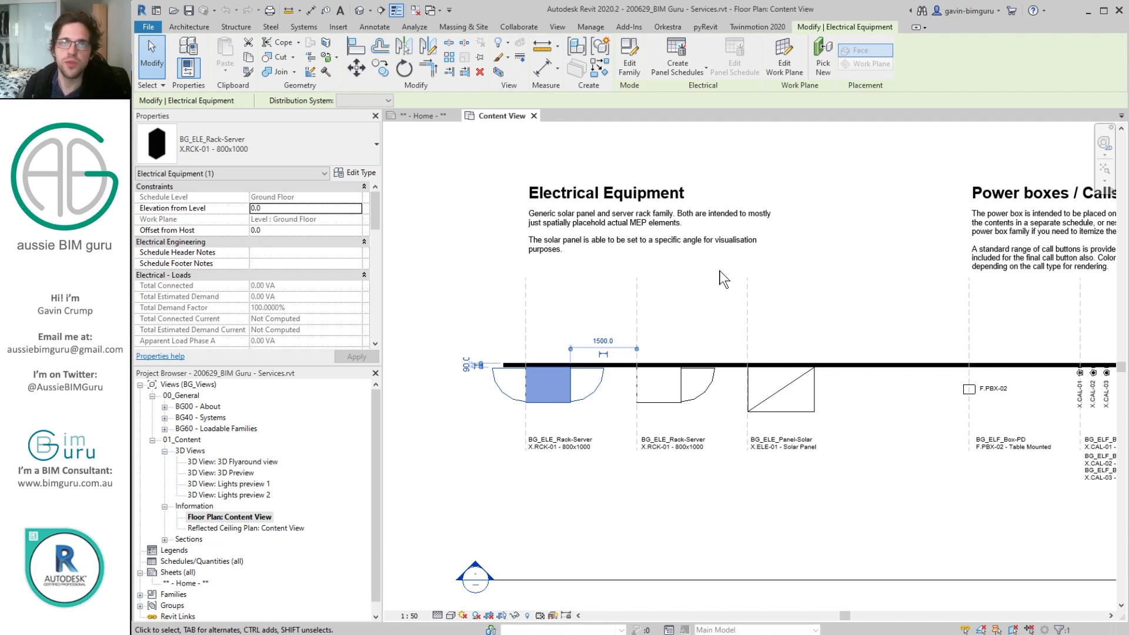
click(800, 387)
- Inspect the F.PBX-02 power box, then zoom to the X.CAL call button row
middle_drag(839, 325, 737, 331)
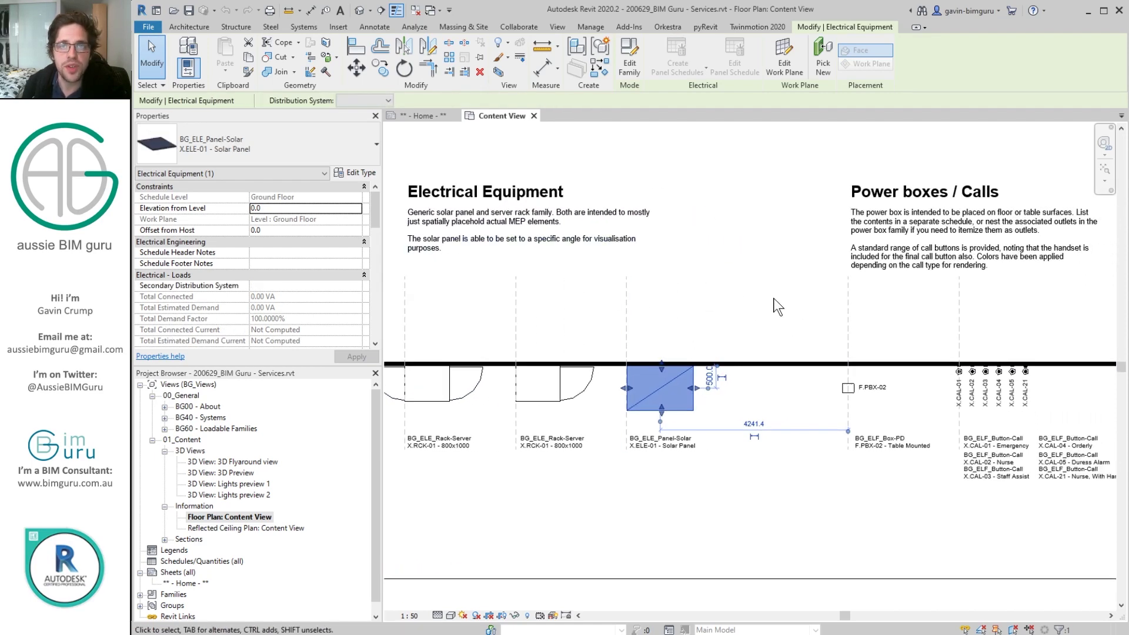
middle_drag(801, 323, 517, 318)
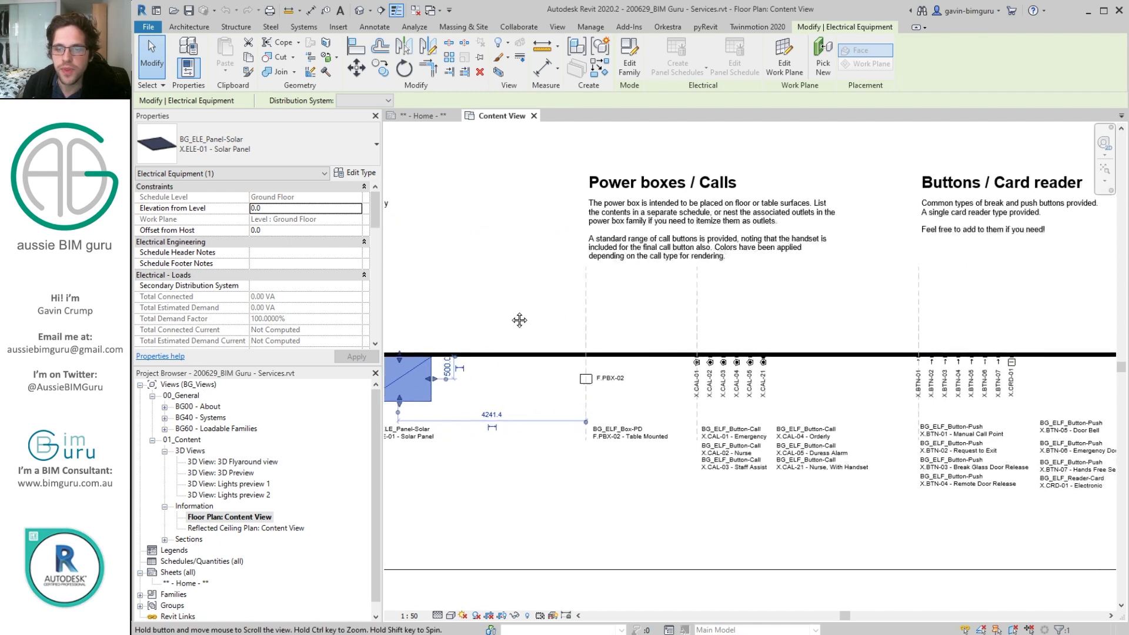
key(Escape)
scroll(657, 371, up, 3)
click(539, 400)
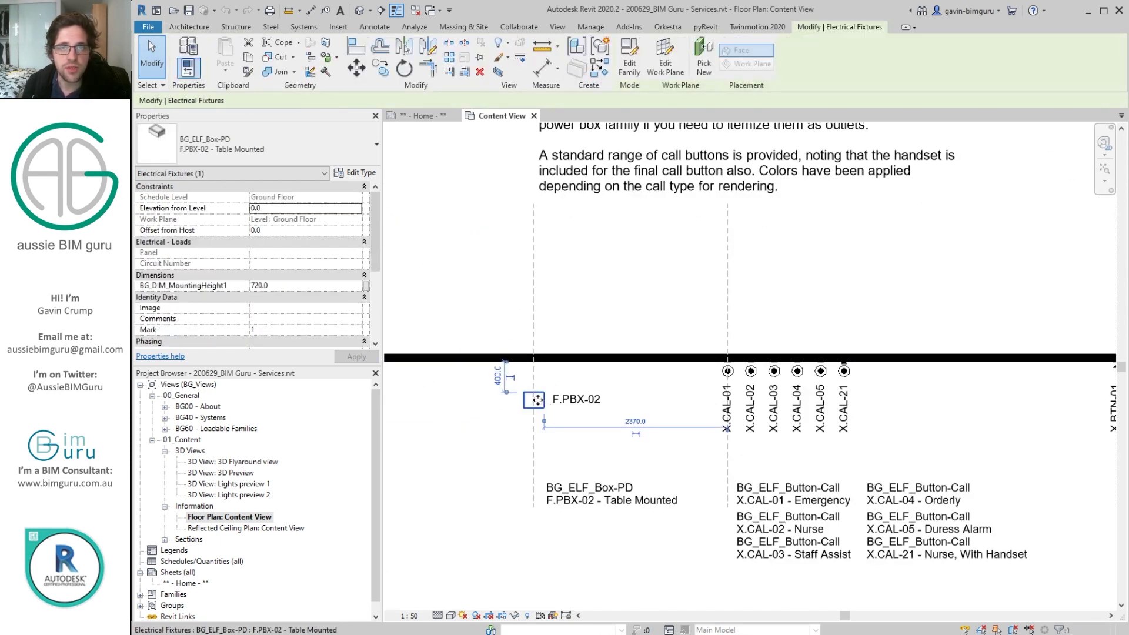
key(Escape)
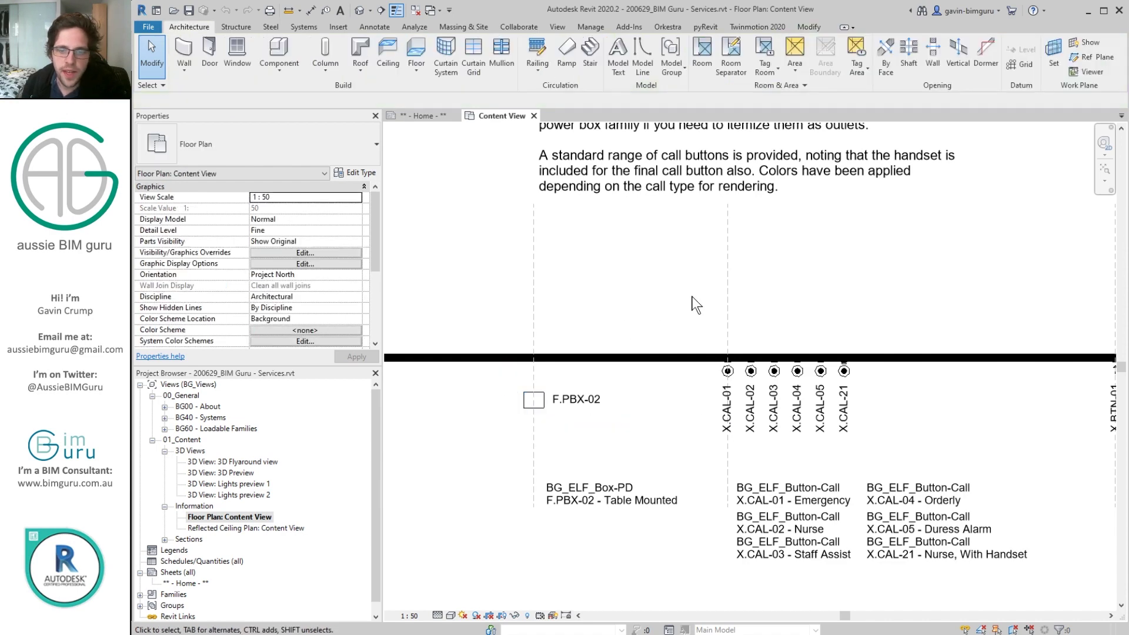
middle_drag(693, 302, 570, 298)
scroll(607, 371, up, 3)
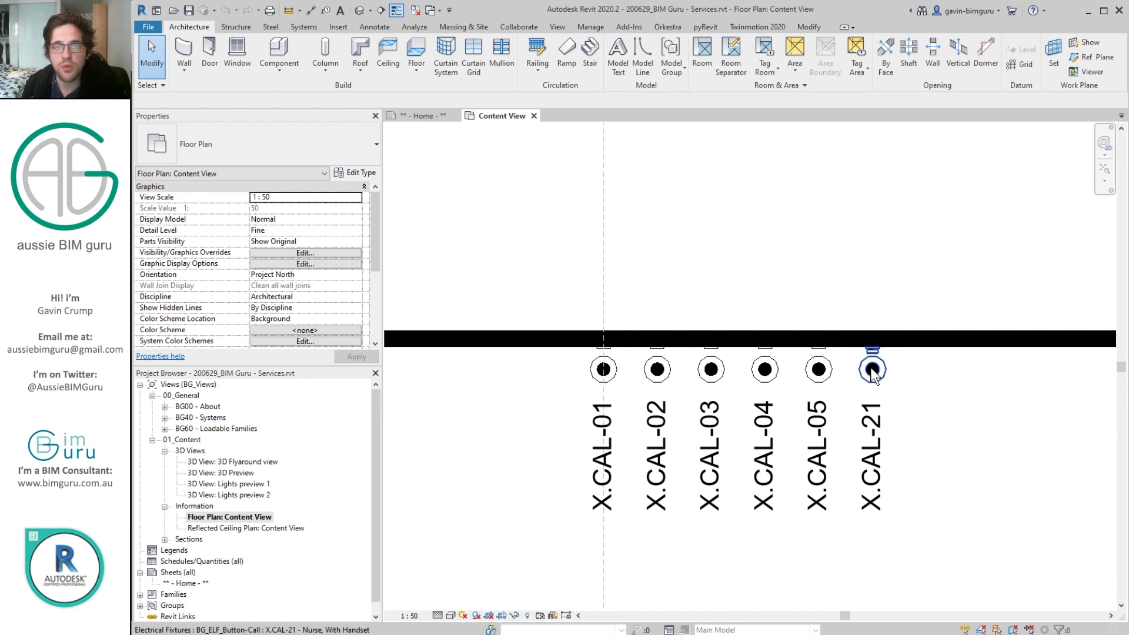
- Preview the plan at 1:100 scale, then return it to 1:50
click(410, 617)
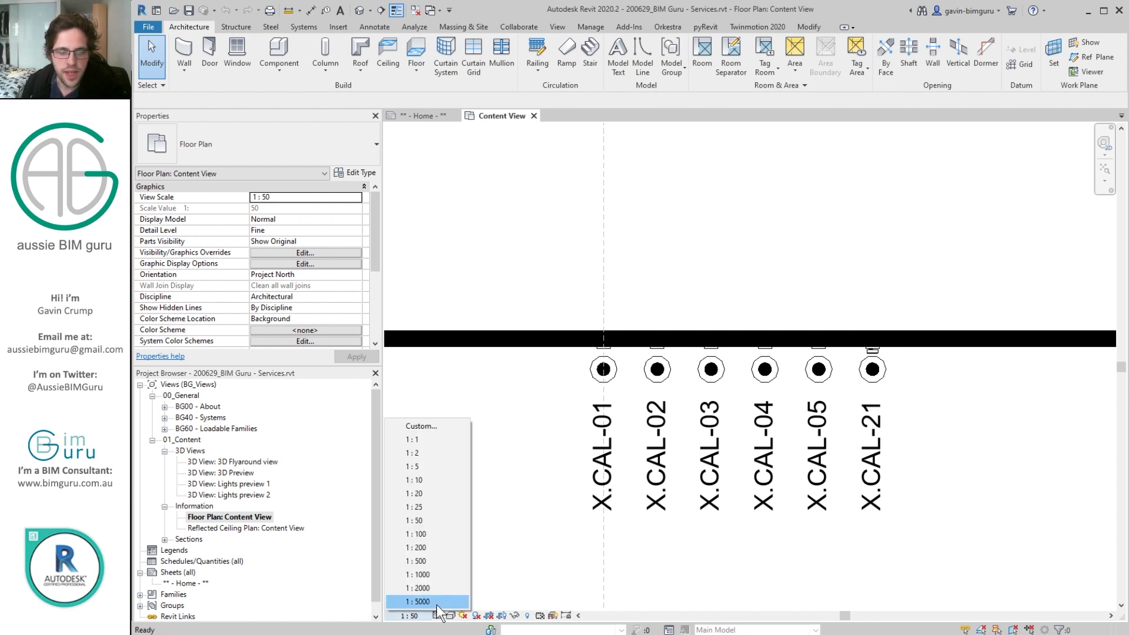
click(433, 537)
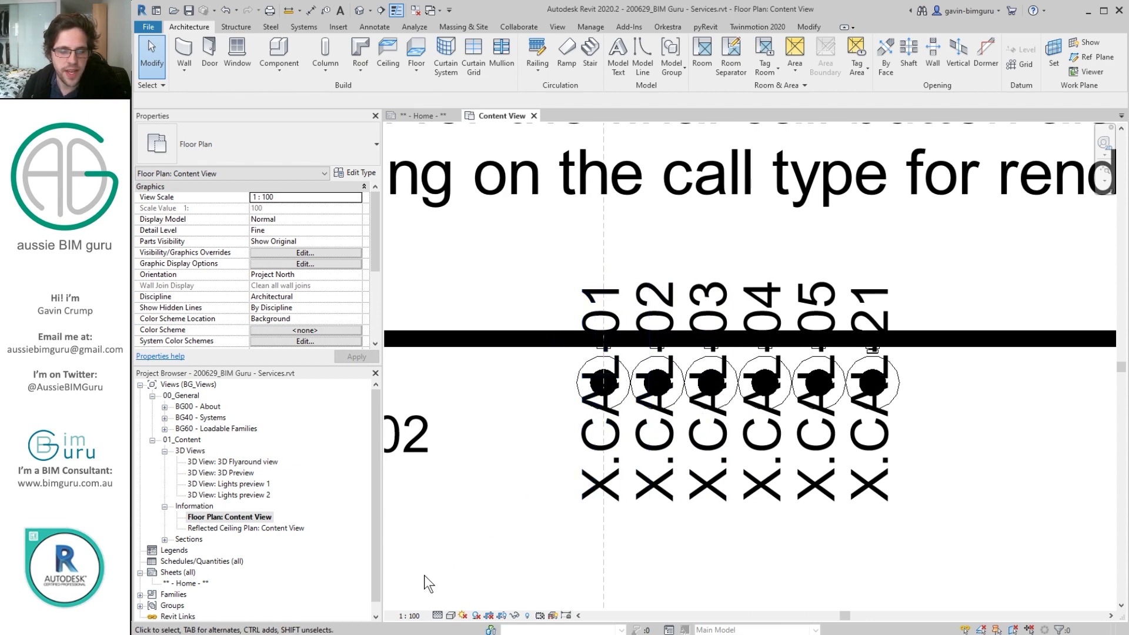
click(410, 616)
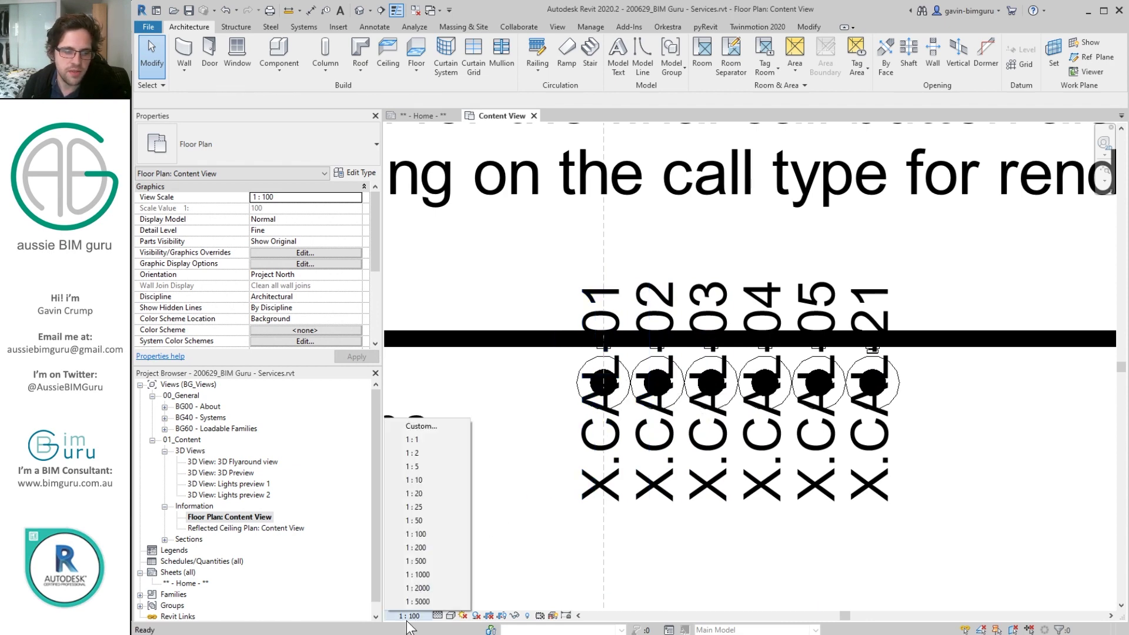
click(415, 520)
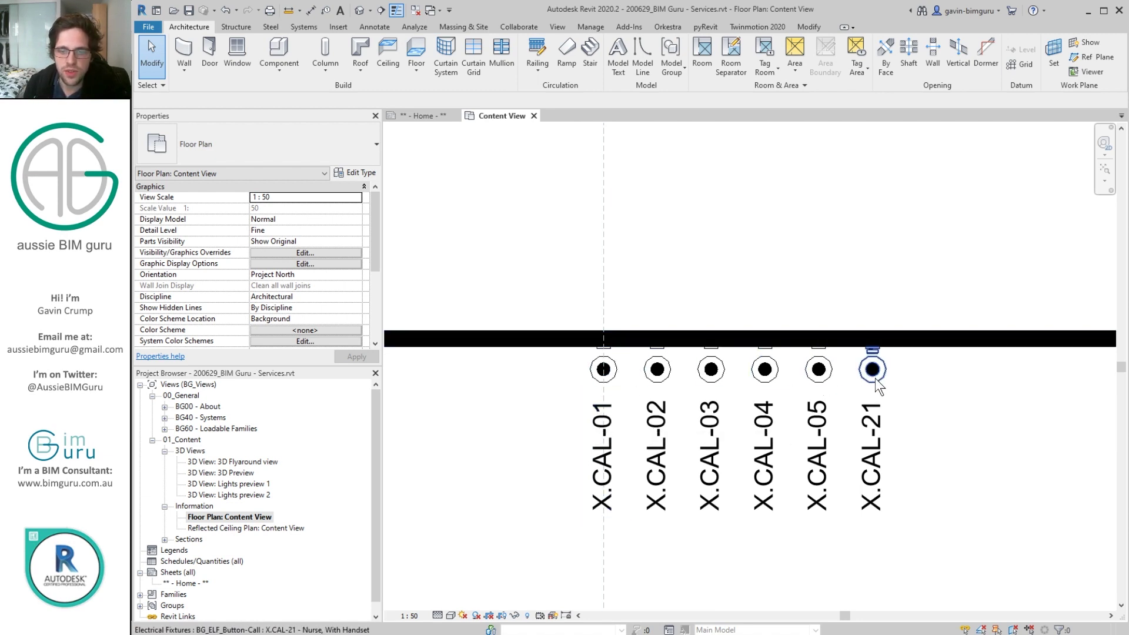
- Set the detail level to Coarse while viewing the X.BTN push button fixtures
middle_drag(930, 388, 446, 303)
scroll(446, 302, up, 2)
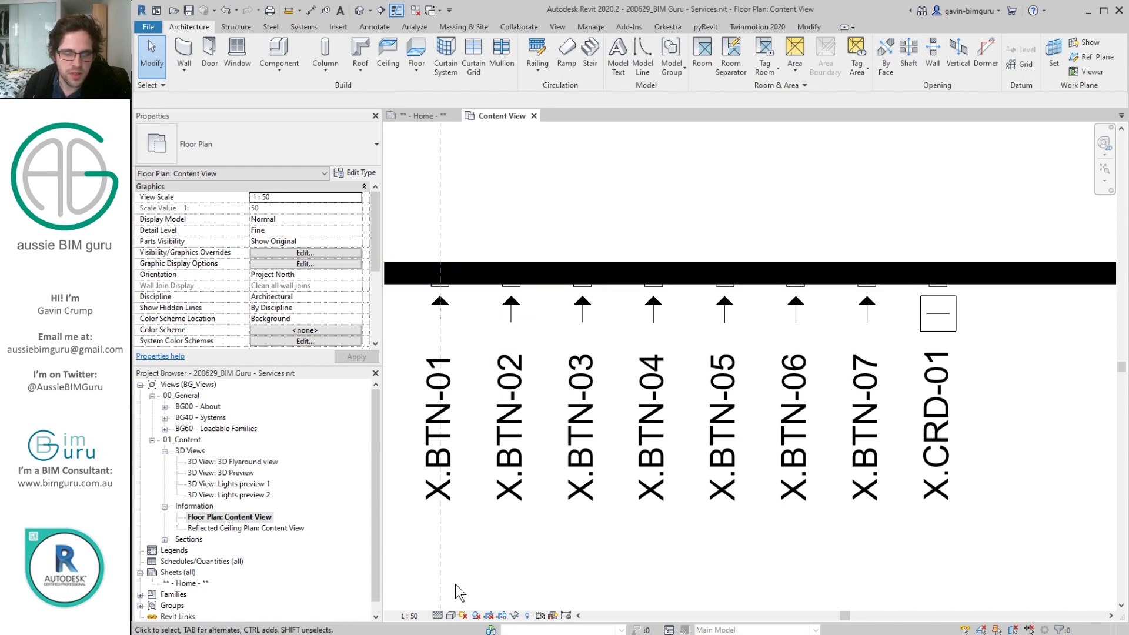
click(439, 615)
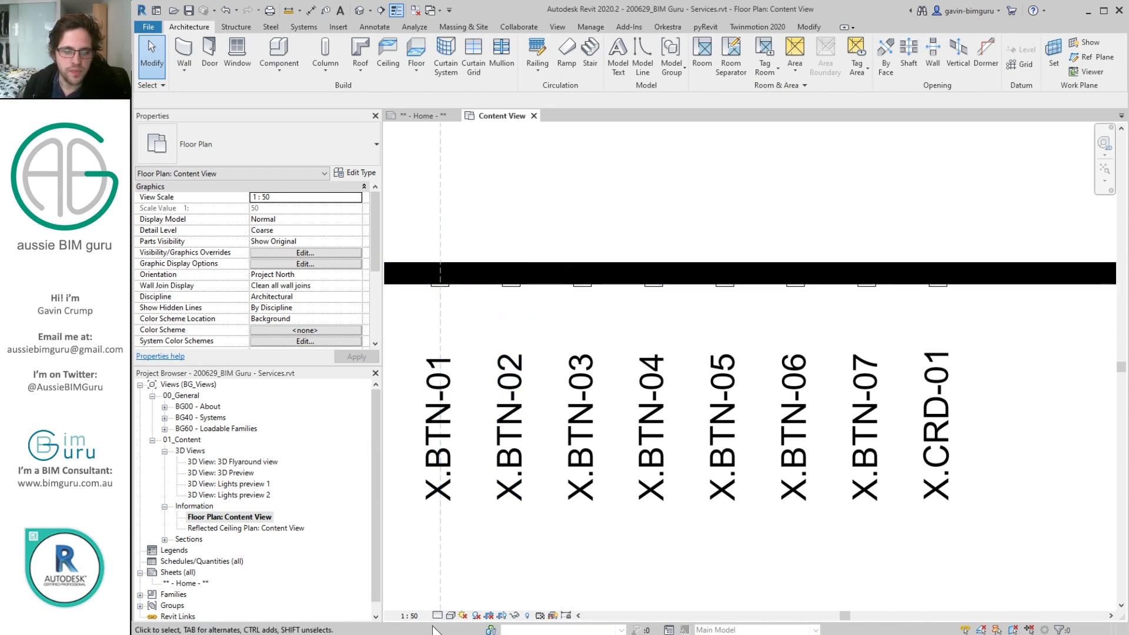
- Undo back to Fine detail and override Electrical Fixtures to Coarse detail in Visibility/Graphic Overrides
key(ctrl+z)
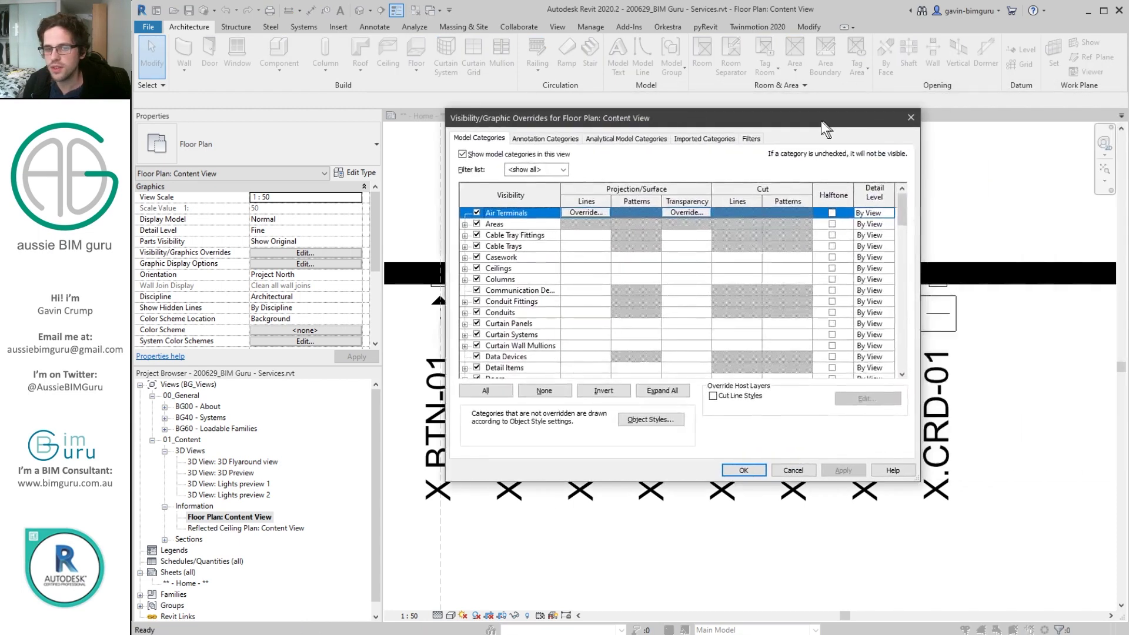
drag(821, 122, 764, 127)
key(e)
scroll(474, 288, down, 1)
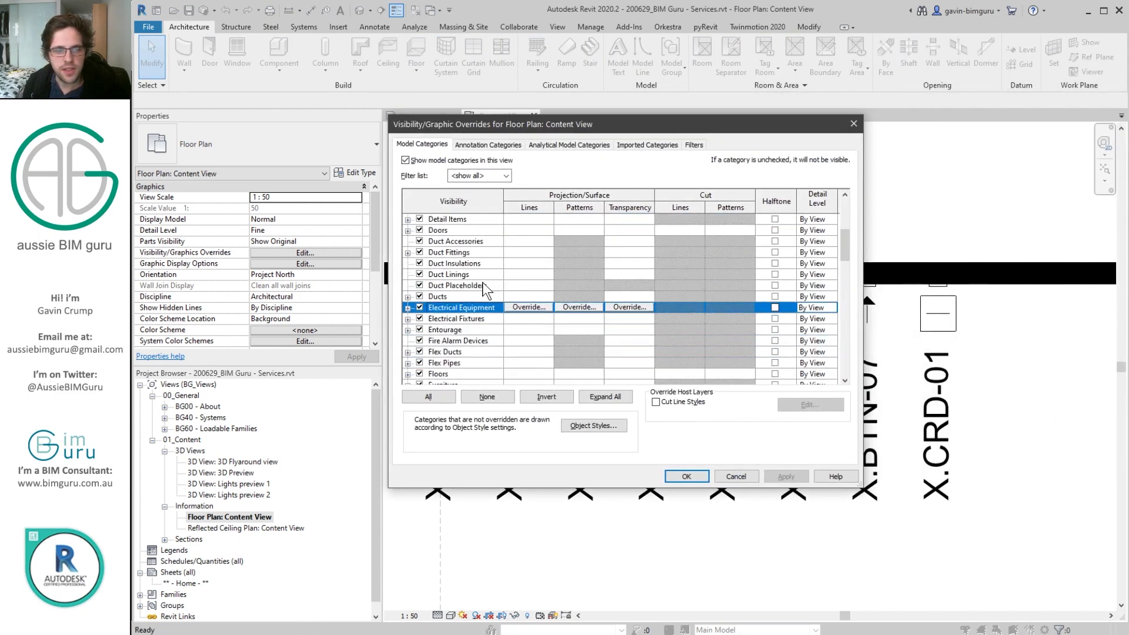
click(474, 318)
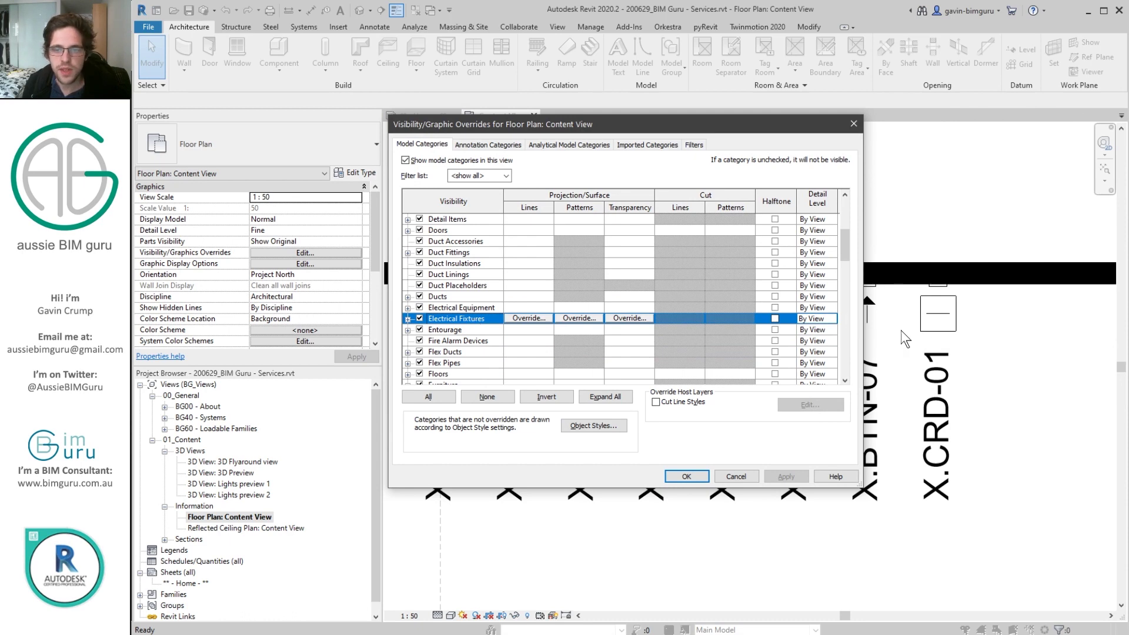
click(834, 316)
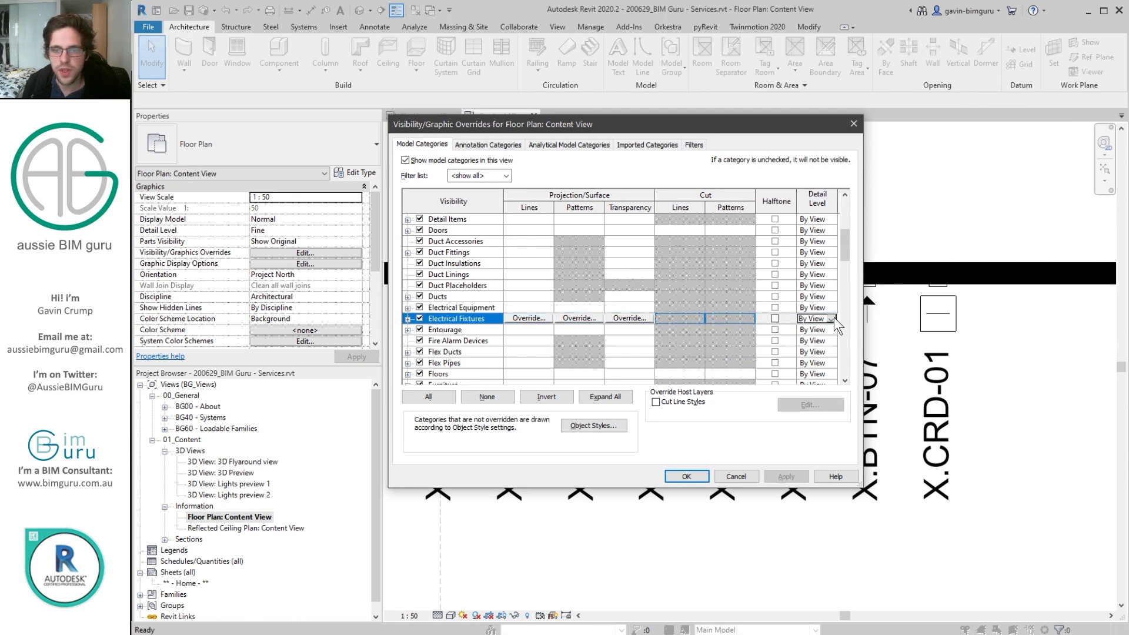
click(831, 318)
click(811, 347)
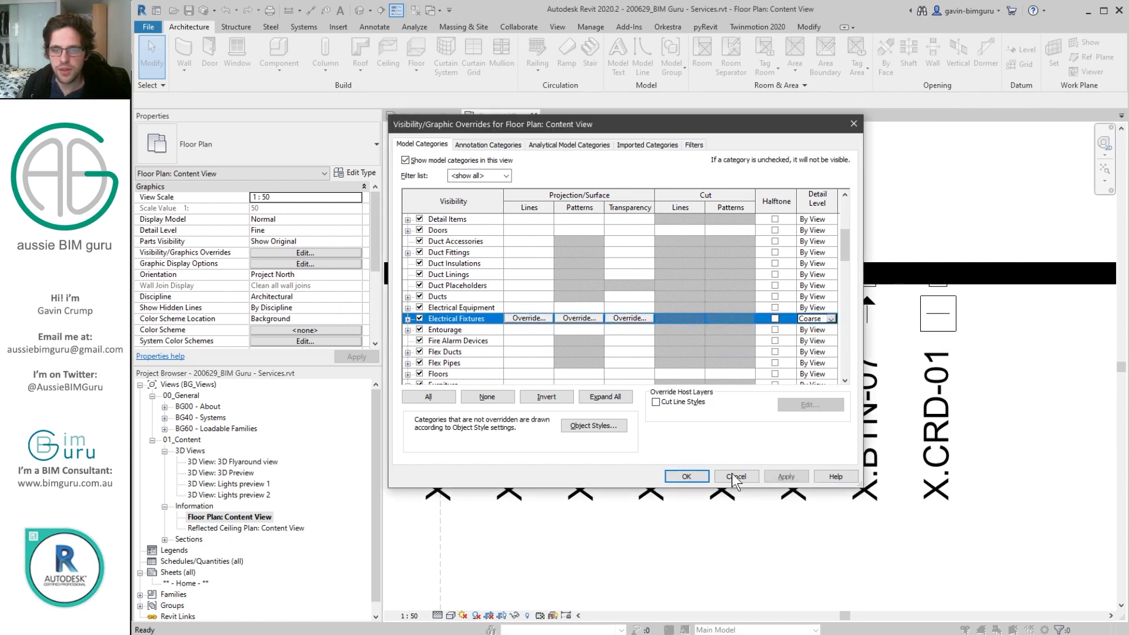
click(686, 476)
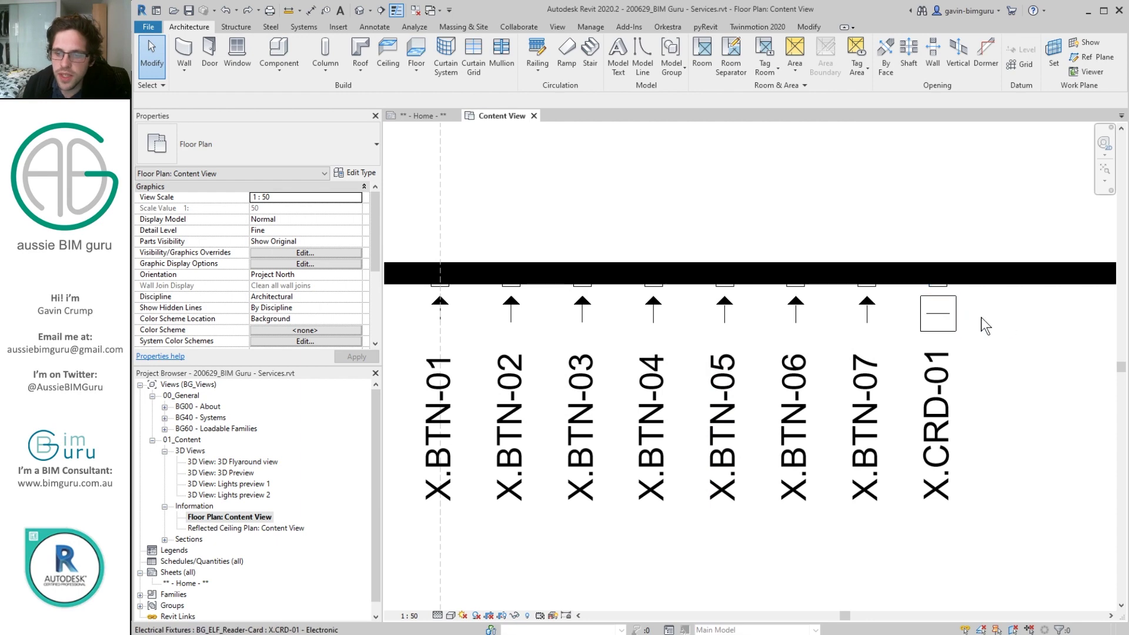
middle_drag(983, 323, 668, 277)
scroll(703, 309, down, 2)
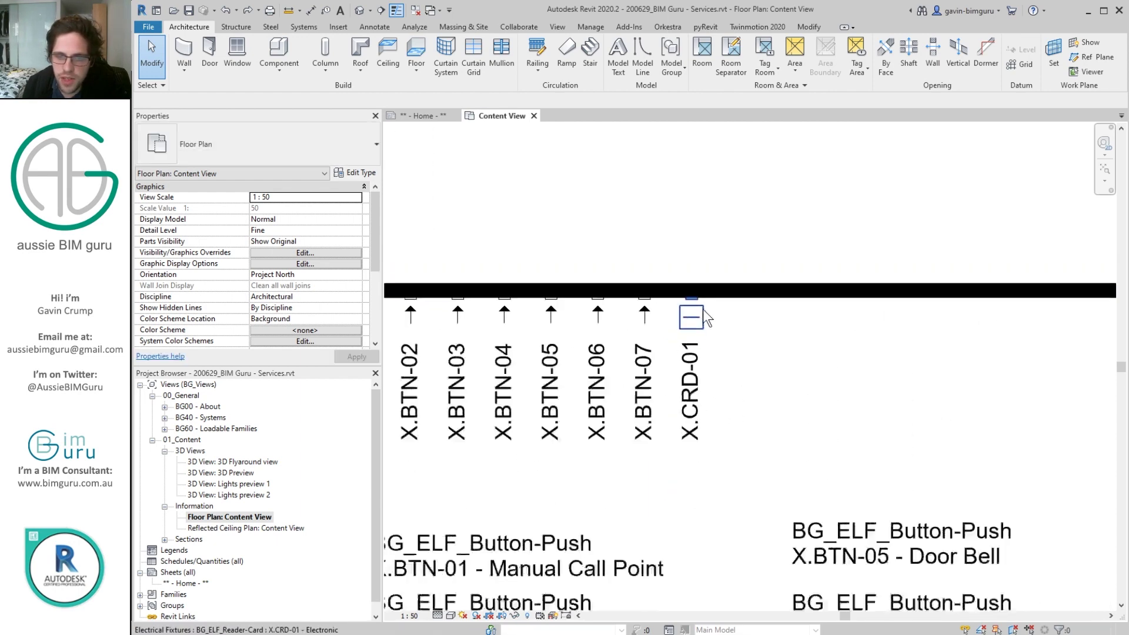
- Zoom to the X.LSW switch tags and select X.LSW-31 to inspect its properties
scroll(884, 395, up, 1)
middle_drag(1002, 373, 523, 397)
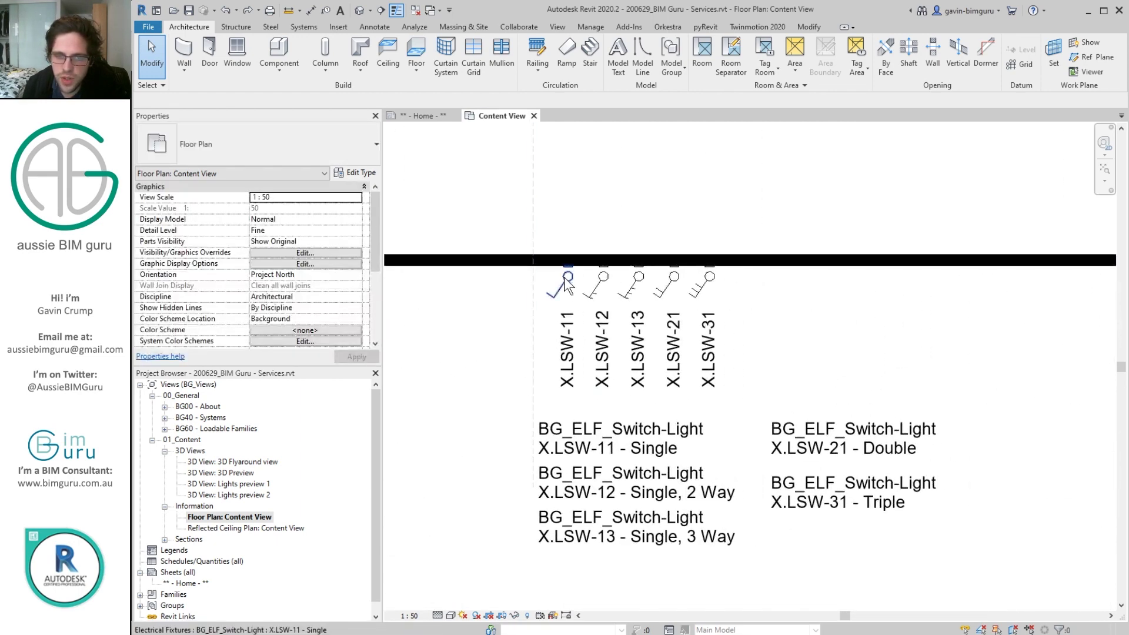
scroll(562, 288, up, 4)
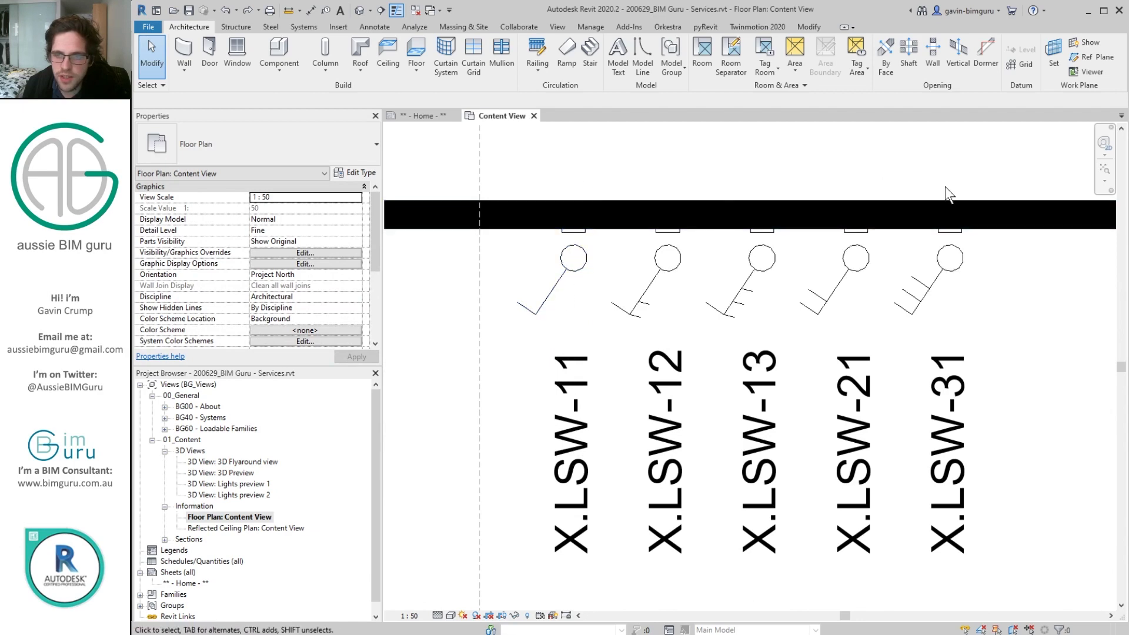
click(940, 277)
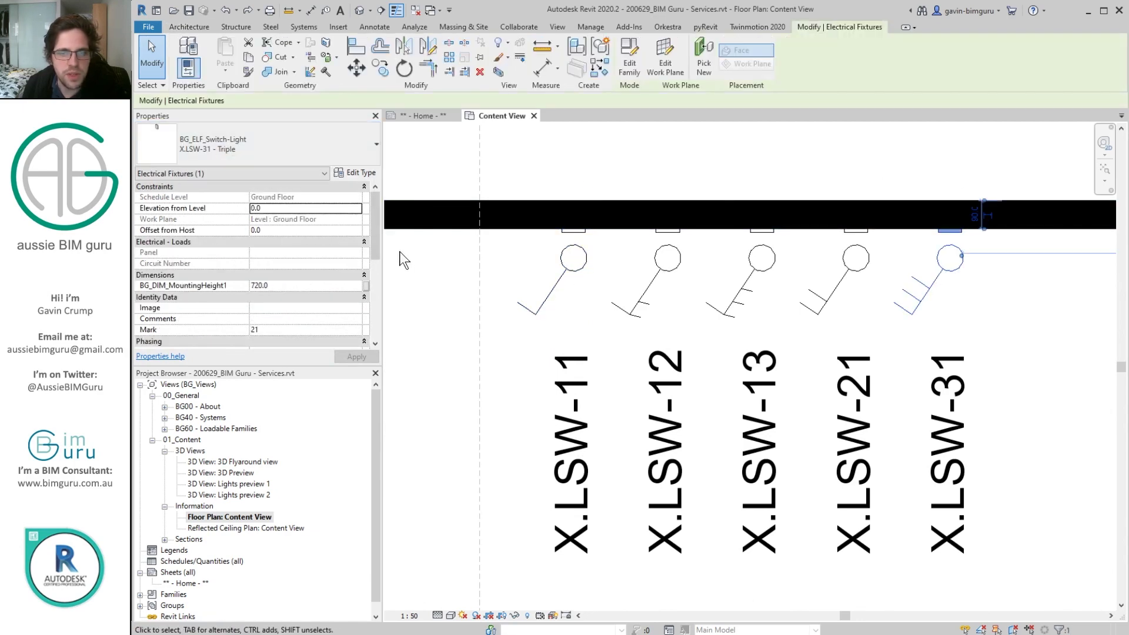
click(1006, 306)
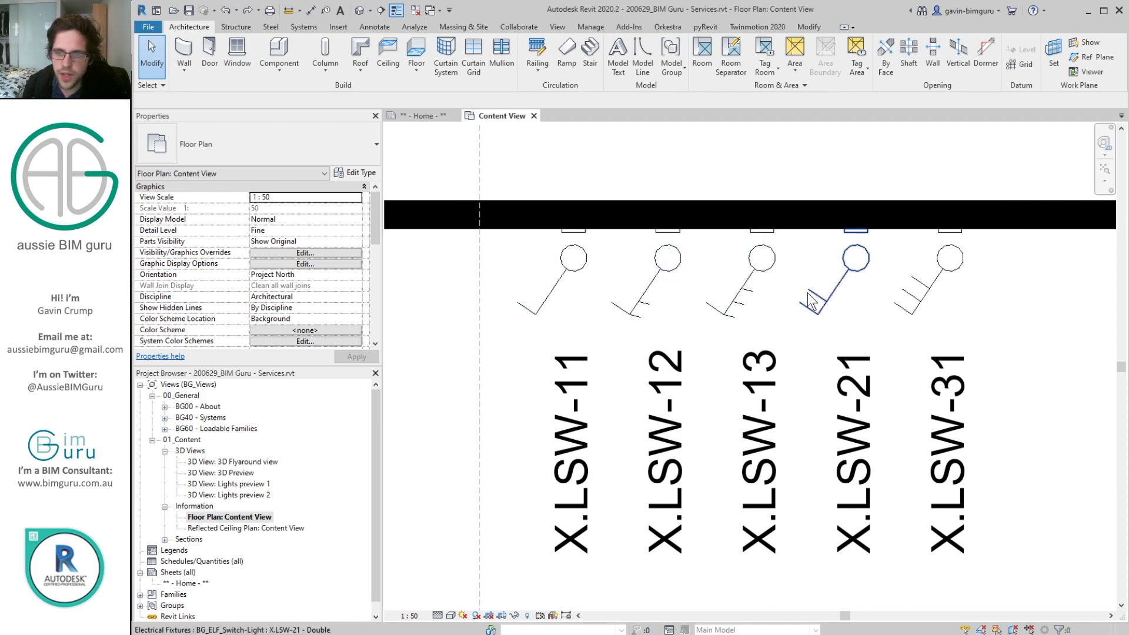
scroll(908, 312, down, 3)
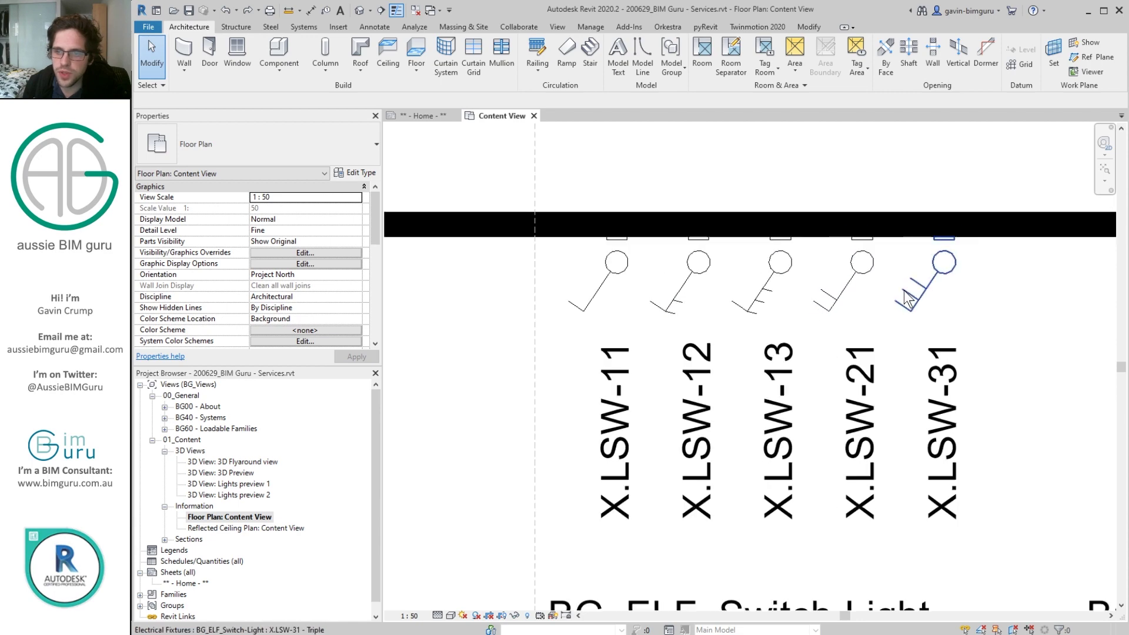
middle_drag(1035, 340, 466, 327)
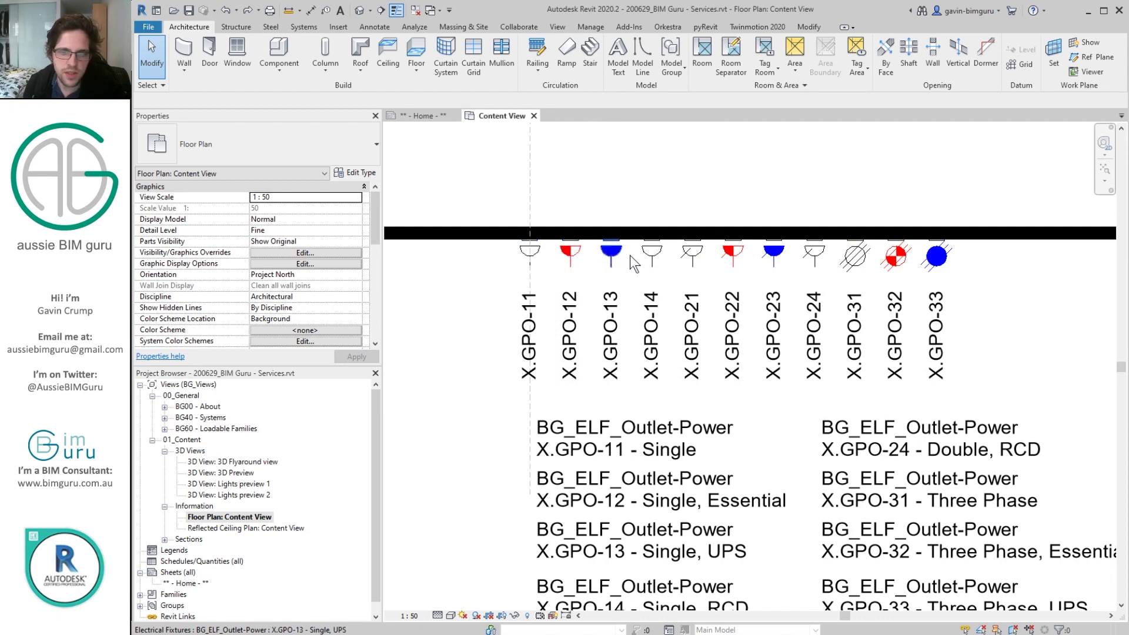
- Select the X.GPO-21 power outlet to check its properties
click(692, 254)
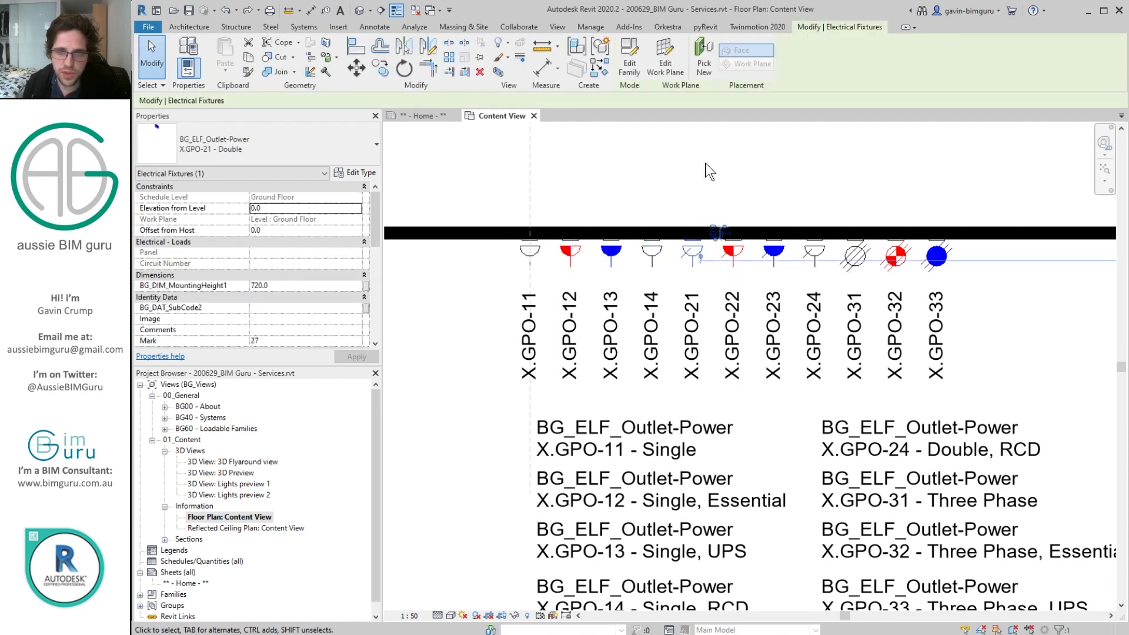
key(Escape)
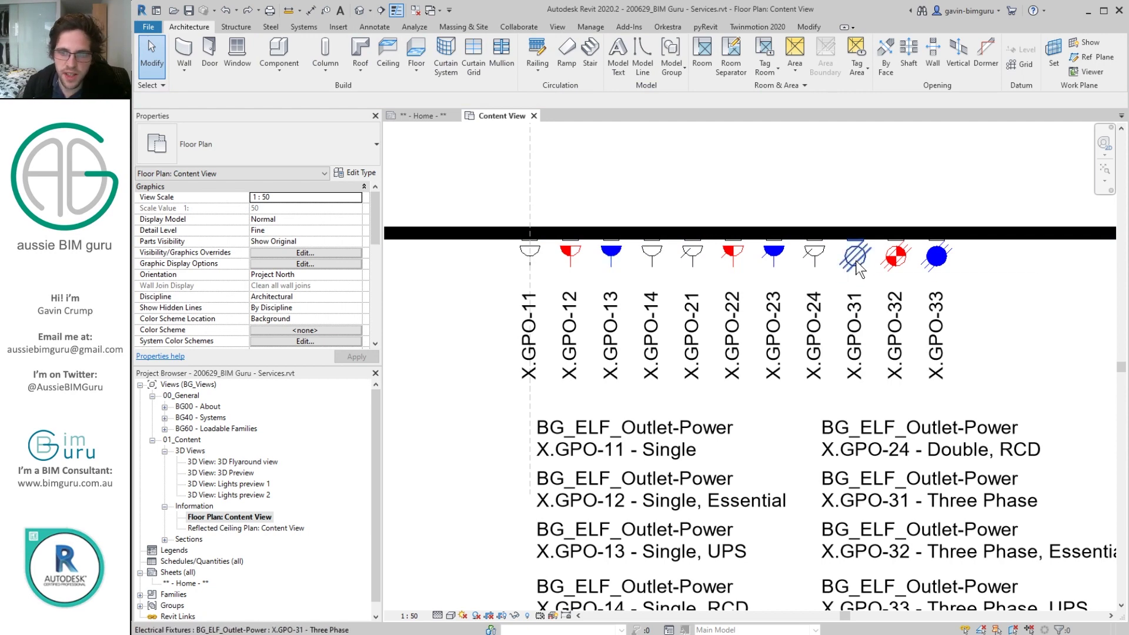
scroll(854, 264, down, 3)
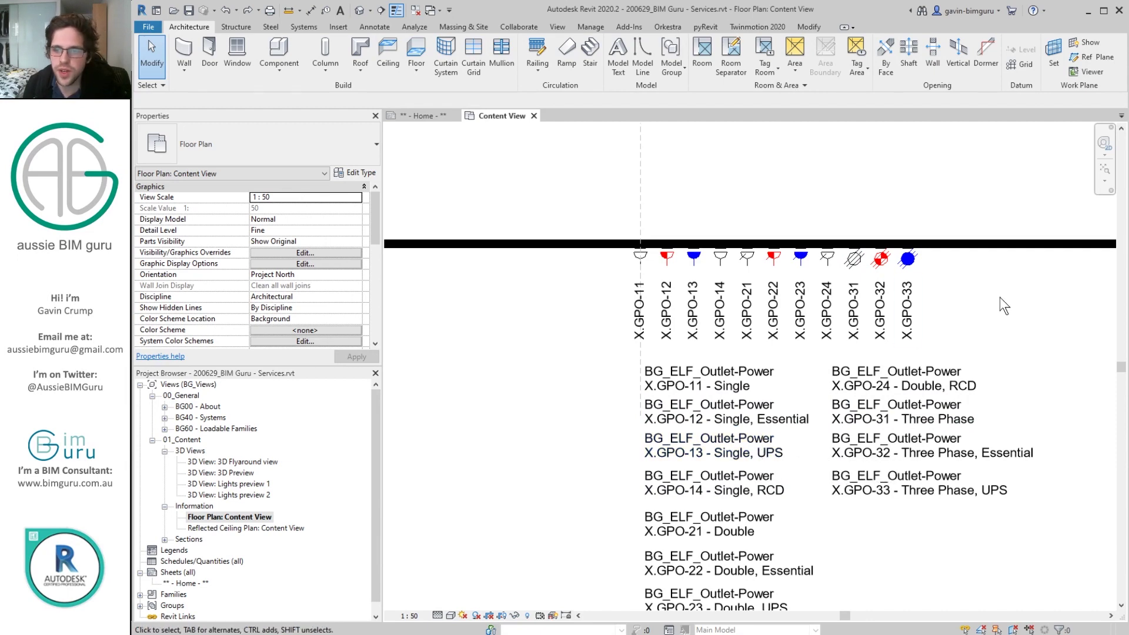
scroll(1007, 300, down, 1)
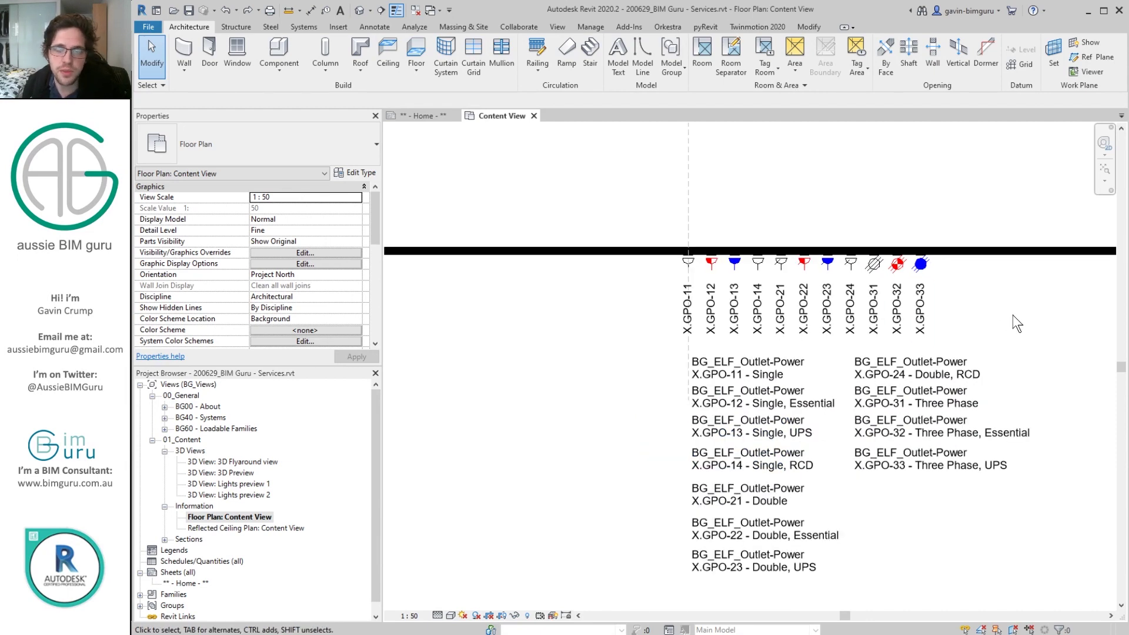
- Pan to the X.DAT-101, X.DAT-21 and X.DAT-301 data outlets, then select the section line
middle_drag(1013, 315, 695, 274)
scroll(695, 274, up, 2)
scroll(688, 272, up, 1)
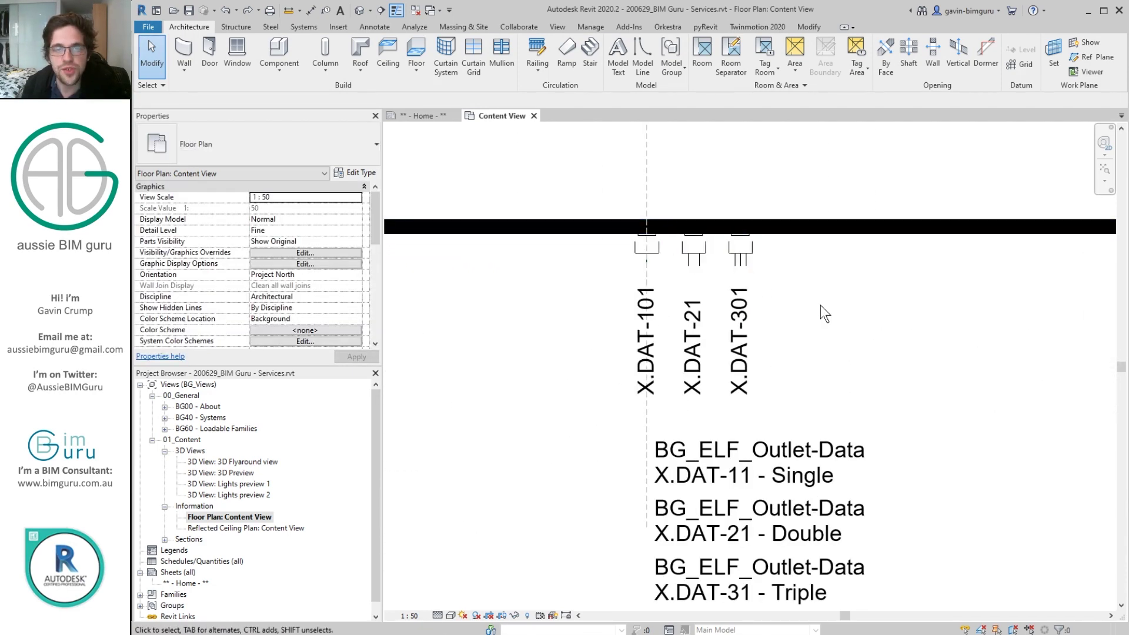
scroll(889, 287, down, 5)
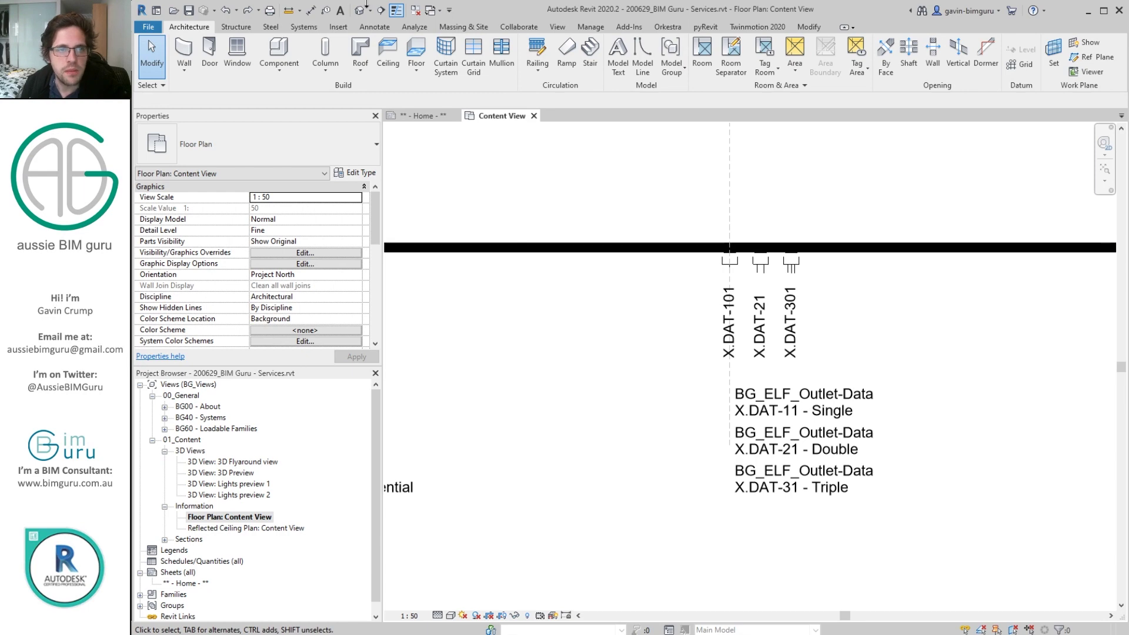
middle_drag(539, 331, 783, 311)
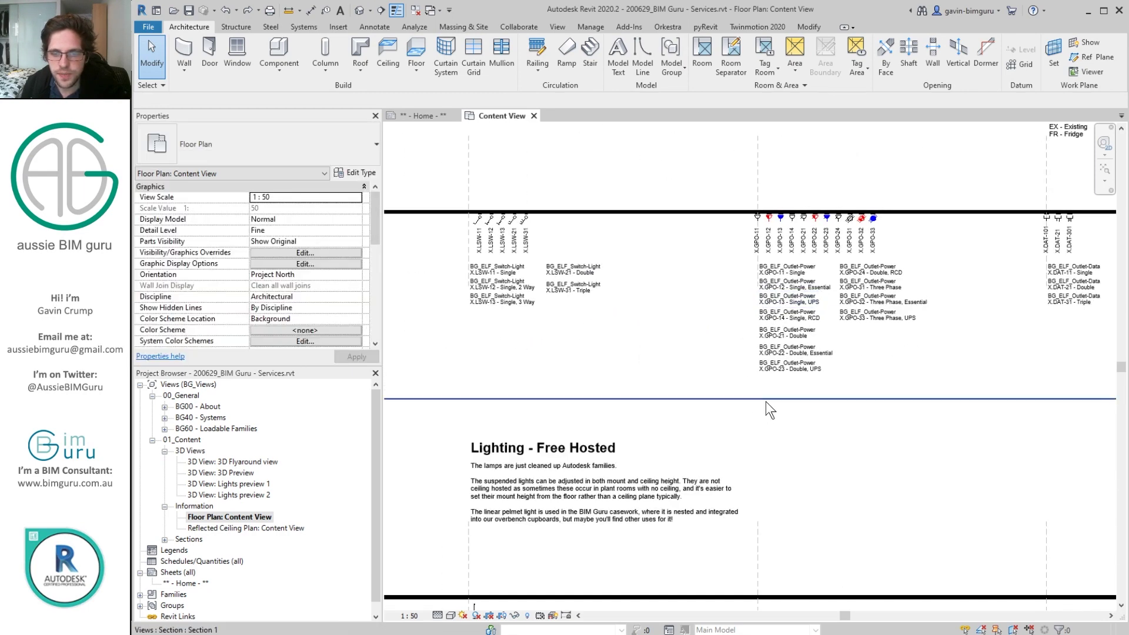
click(766, 401)
- Go to the Section 1 view from the section line's right-click menu
right_click(766, 400)
click(819, 155)
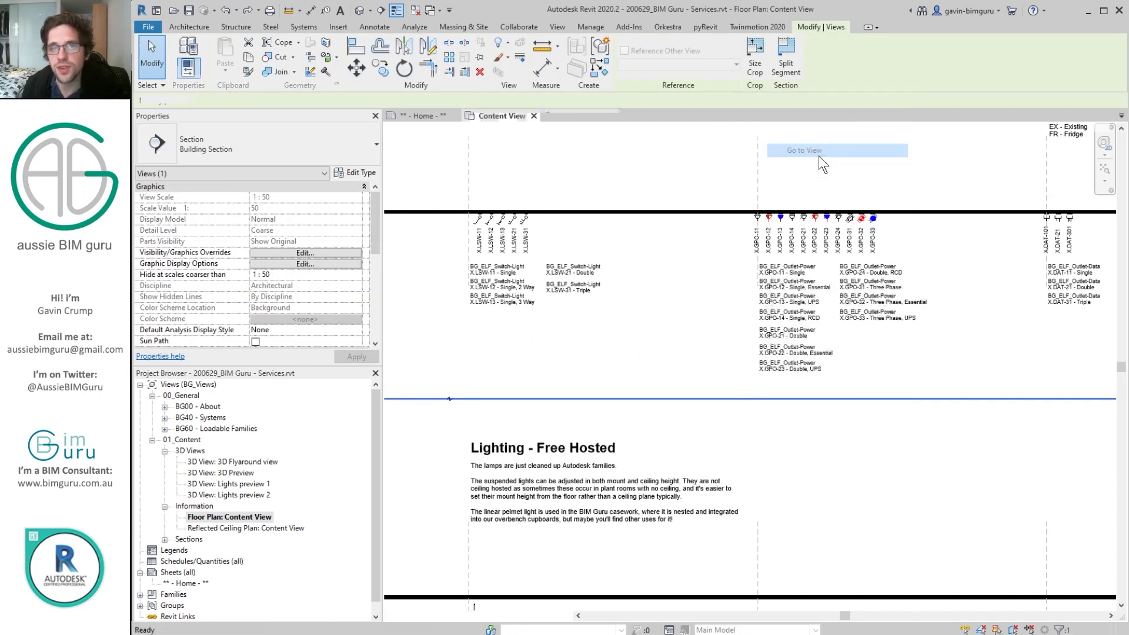
scroll(549, 391, up, 8)
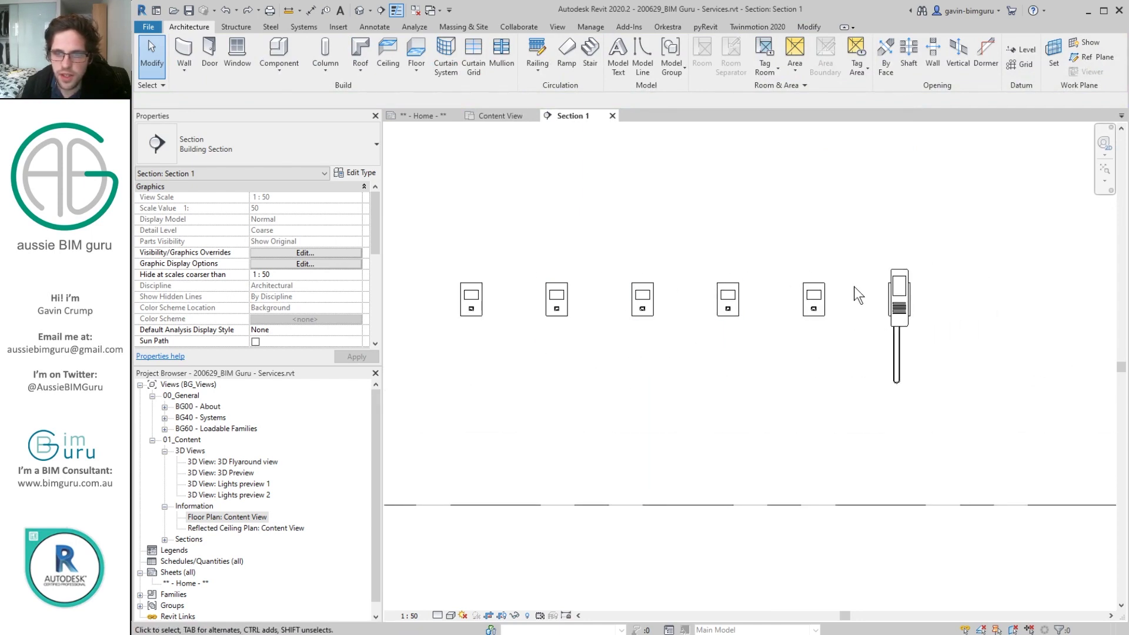
- Enable Temporary View Properties, preview the section Shaded, then restore the original view properties
click(451, 615)
click(566, 615)
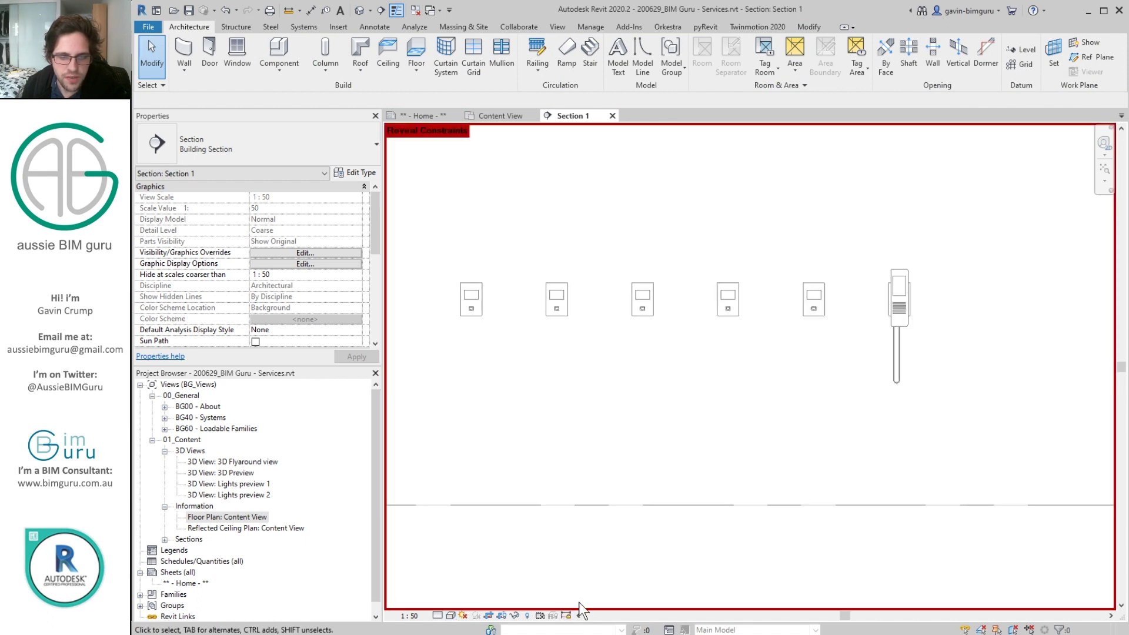
click(567, 615)
click(540, 615)
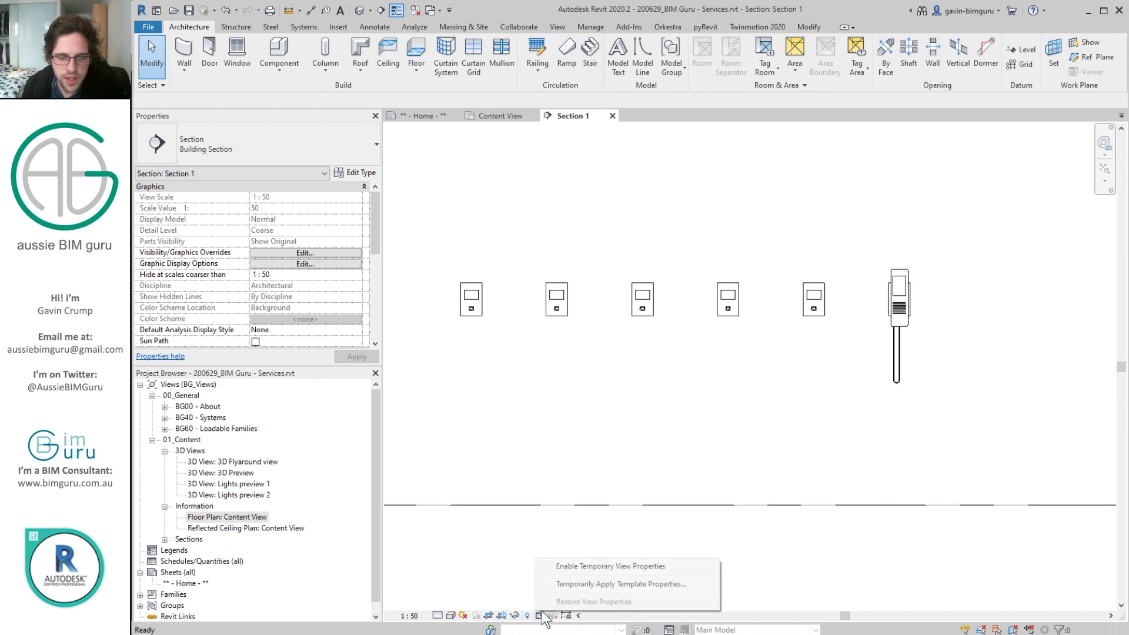
click(591, 567)
click(451, 615)
click(487, 566)
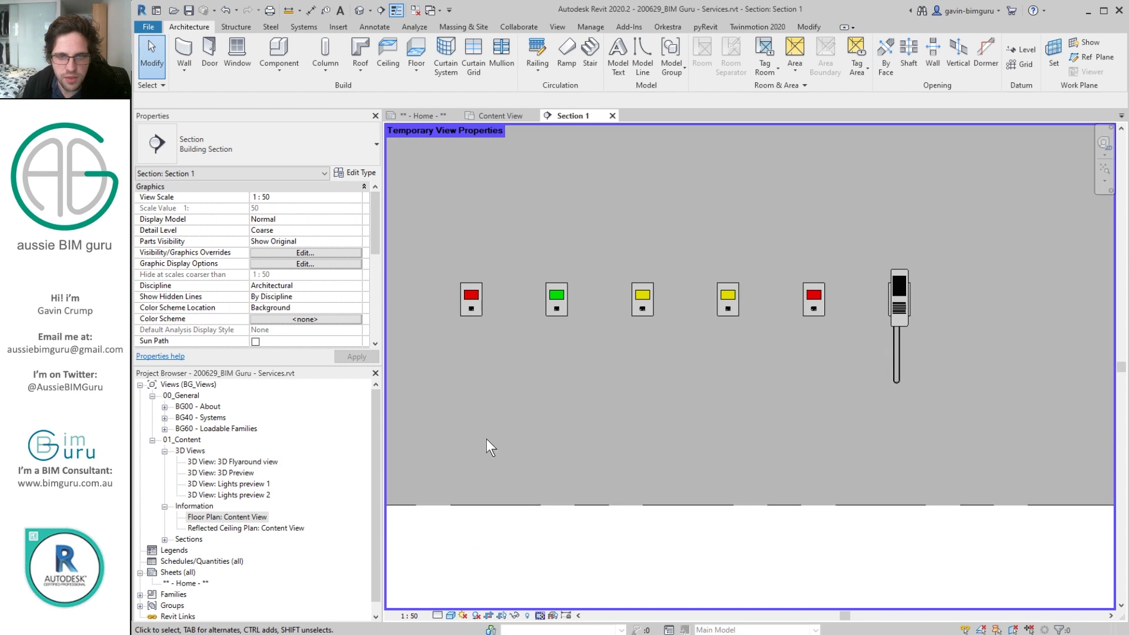
click(539, 616)
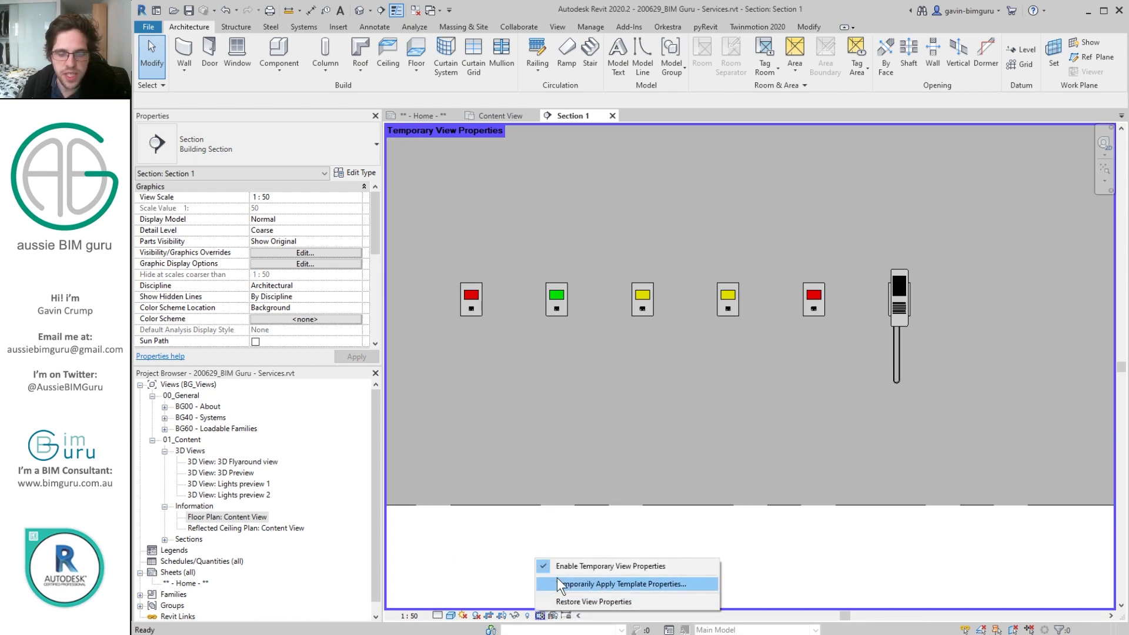
click(584, 602)
- Select the X.LSW-21 double light switch plate in Section 1
scroll(591, 501, down, 5)
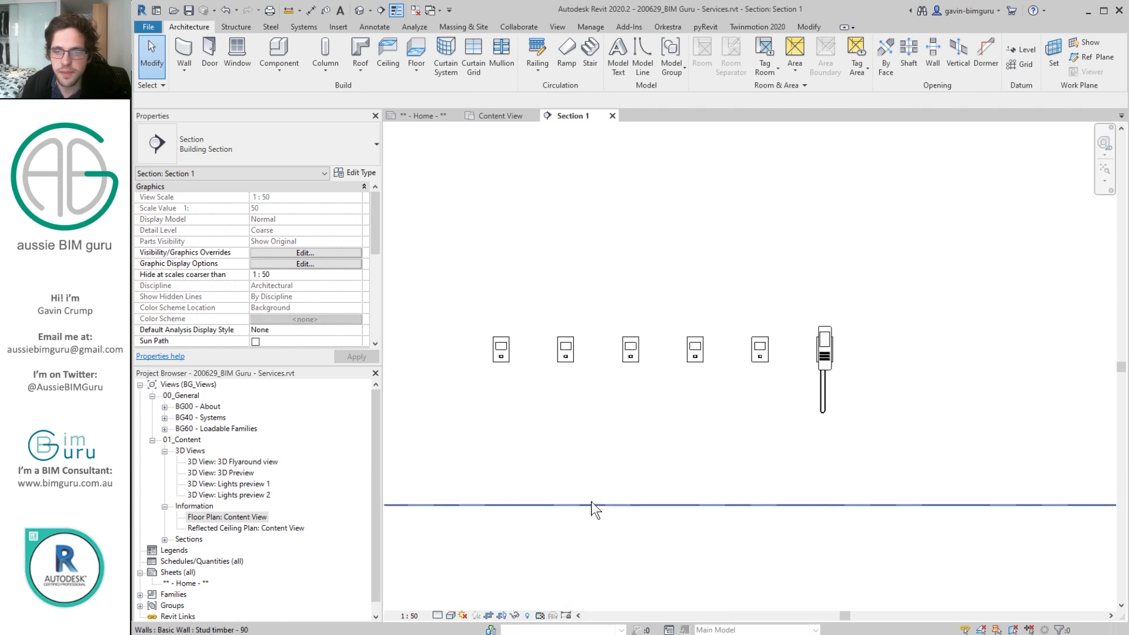
mouse_move(704, 449)
middle_down()
mouse_move(640, 473)
mouse_move(612, 464)
middle_up()
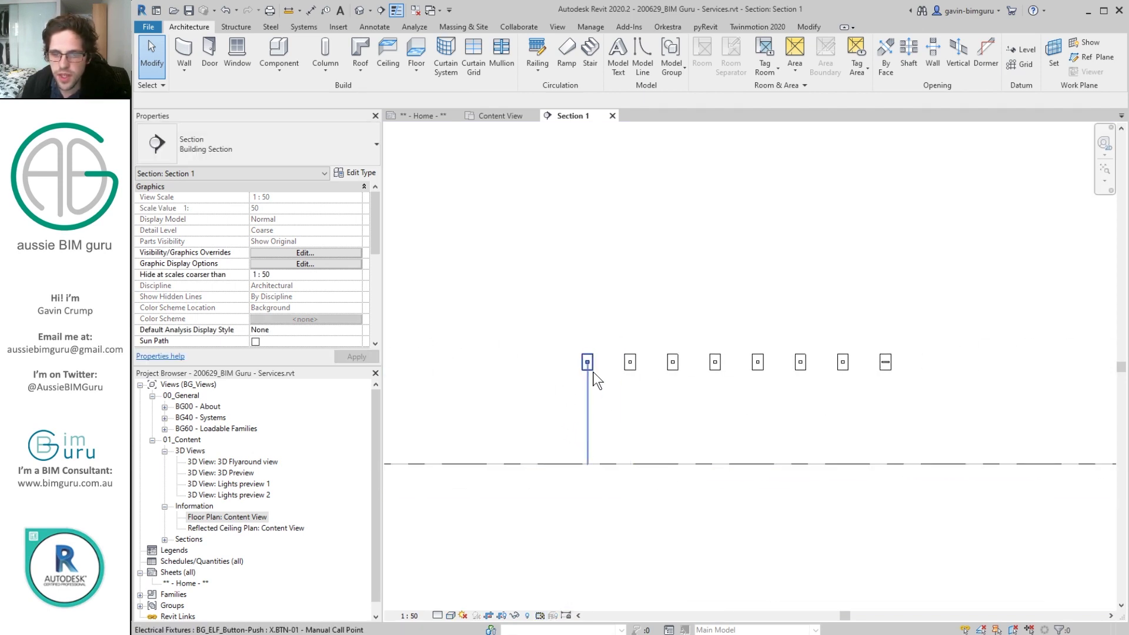
middle_drag(959, 394, 637, 394)
scroll(637, 394, up, 2)
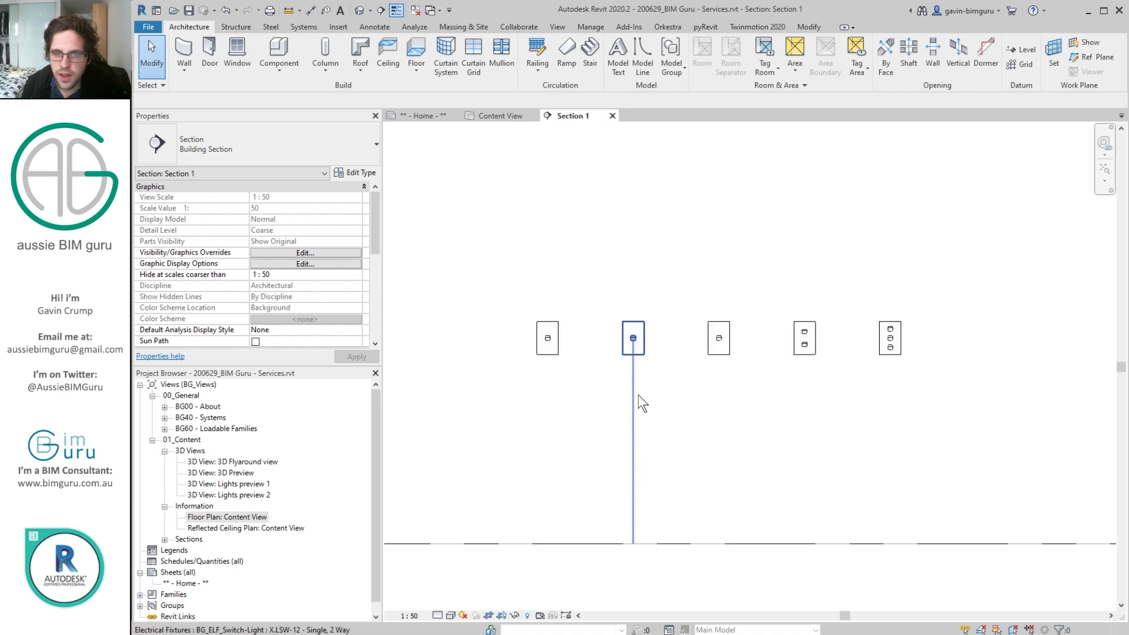
click(805, 341)
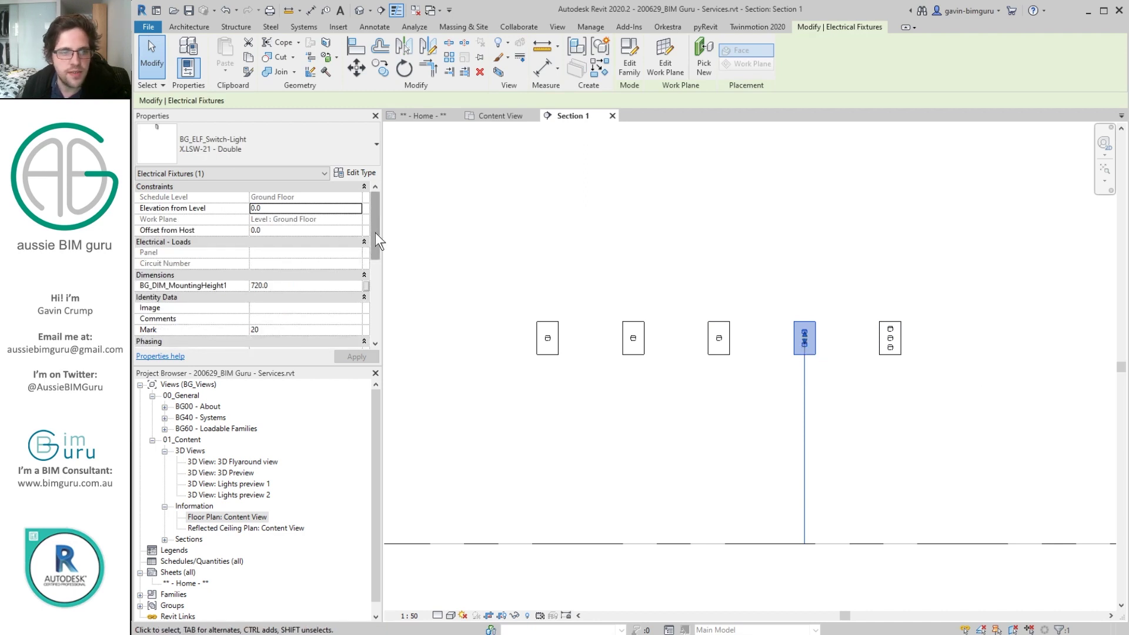
- Tick BG_DAT_IsHorizontal1 to lay its switches horizontally, then zoom to fit the section
scroll(368, 274, down, 4)
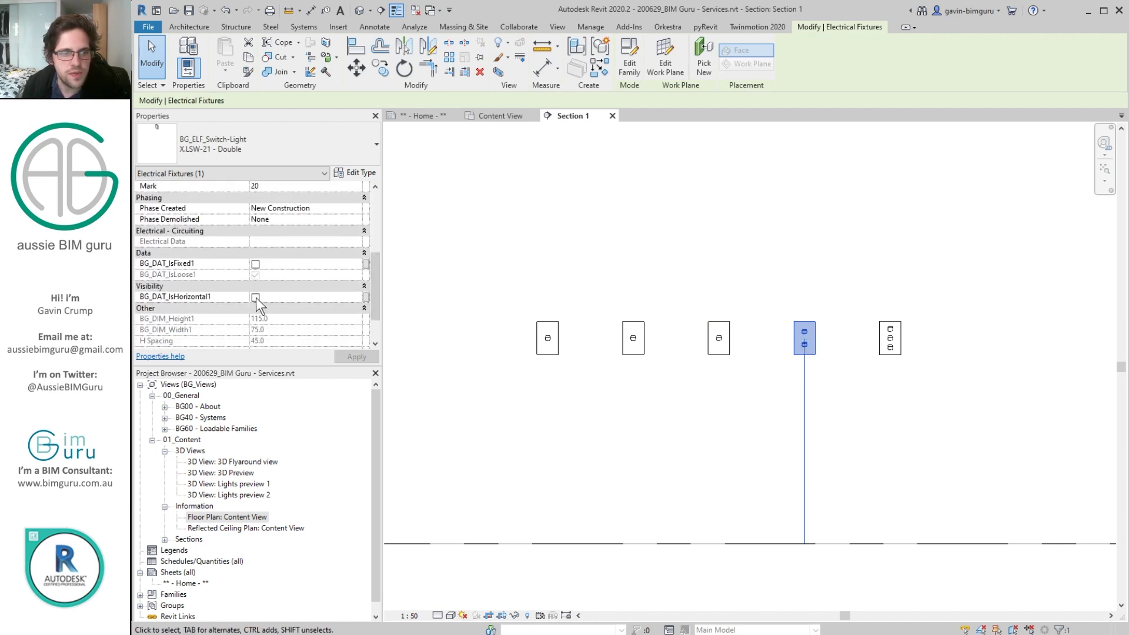
click(255, 297)
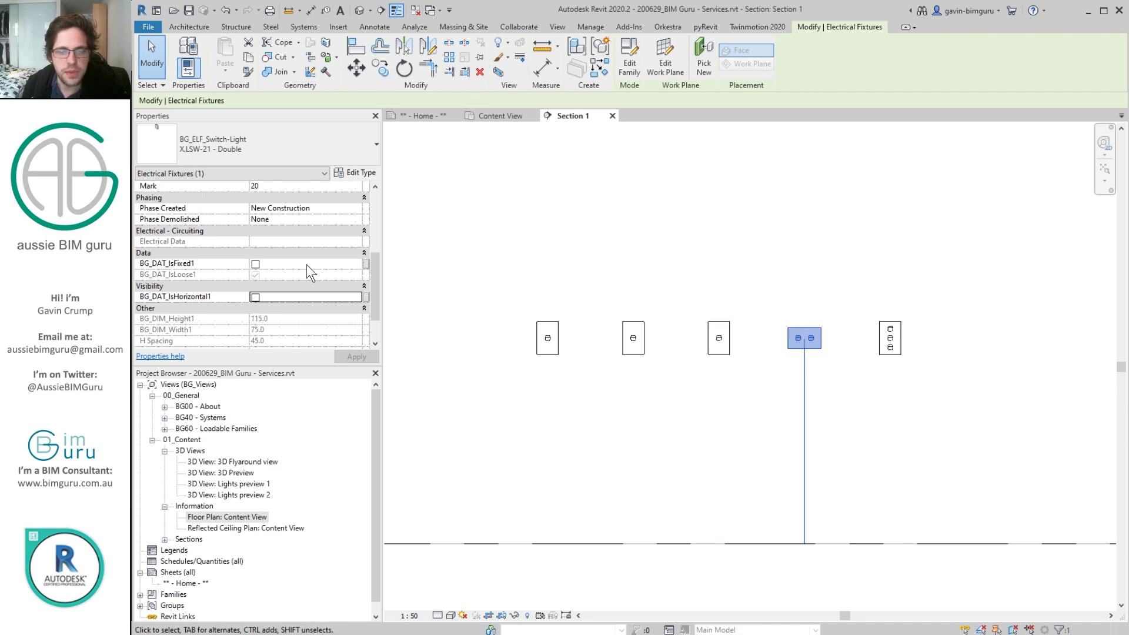
key(z)
key(f)
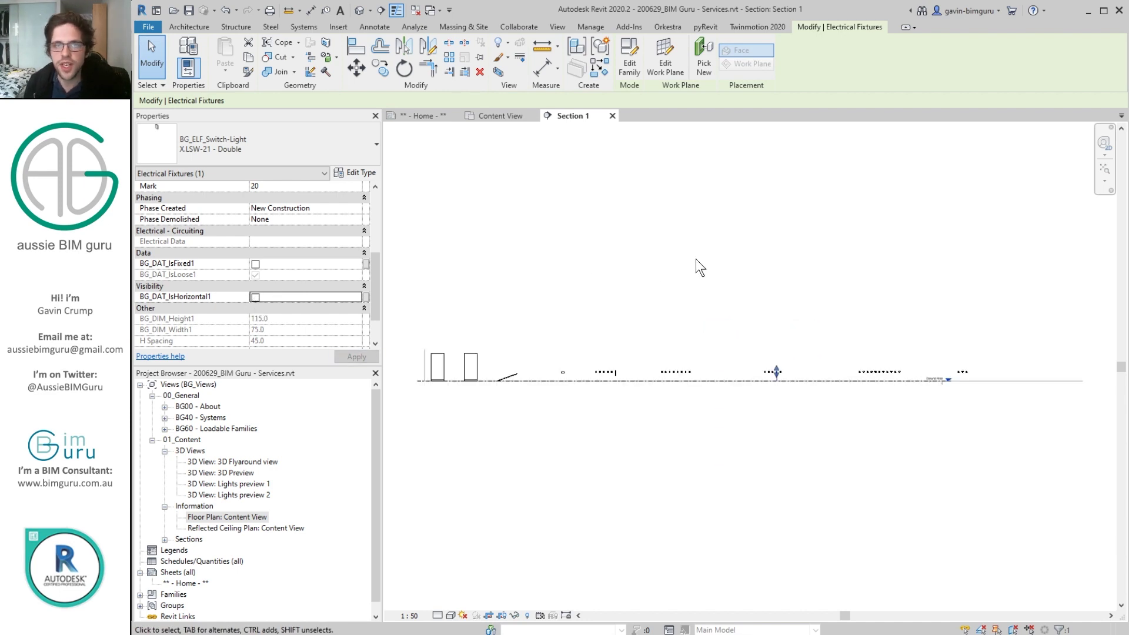
- Select the double data outlet in Section 1 and toggle BG_DAT_IsHorizontal1 off and back on
scroll(862, 309, up, 5)
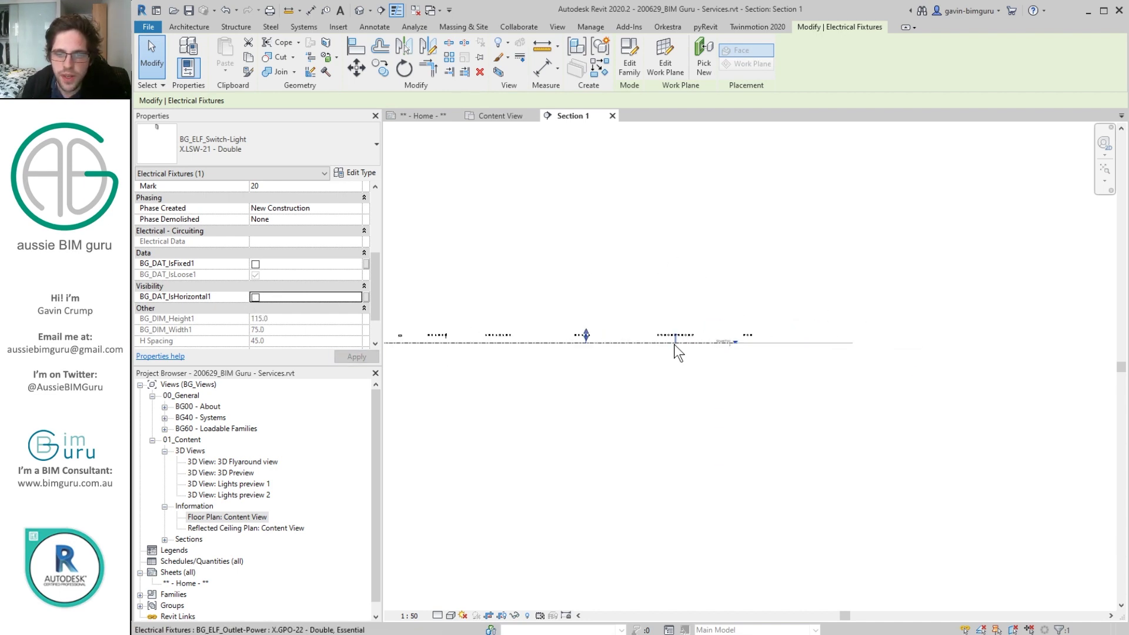
scroll(647, 341, up, 4)
scroll(559, 287, up, 3)
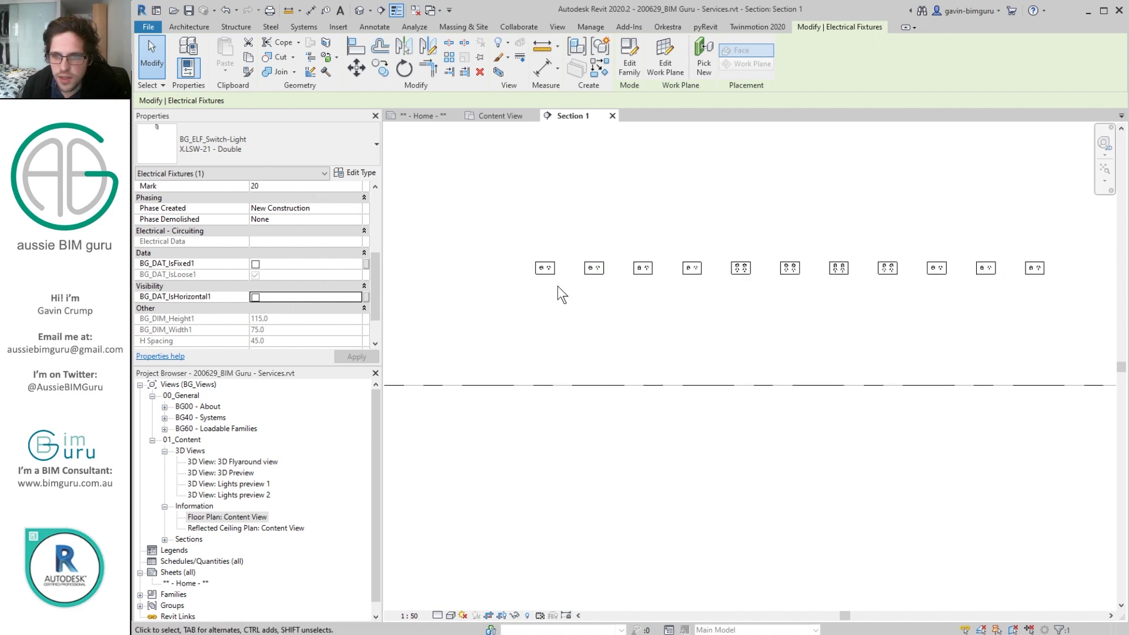
scroll(717, 276, up, 5)
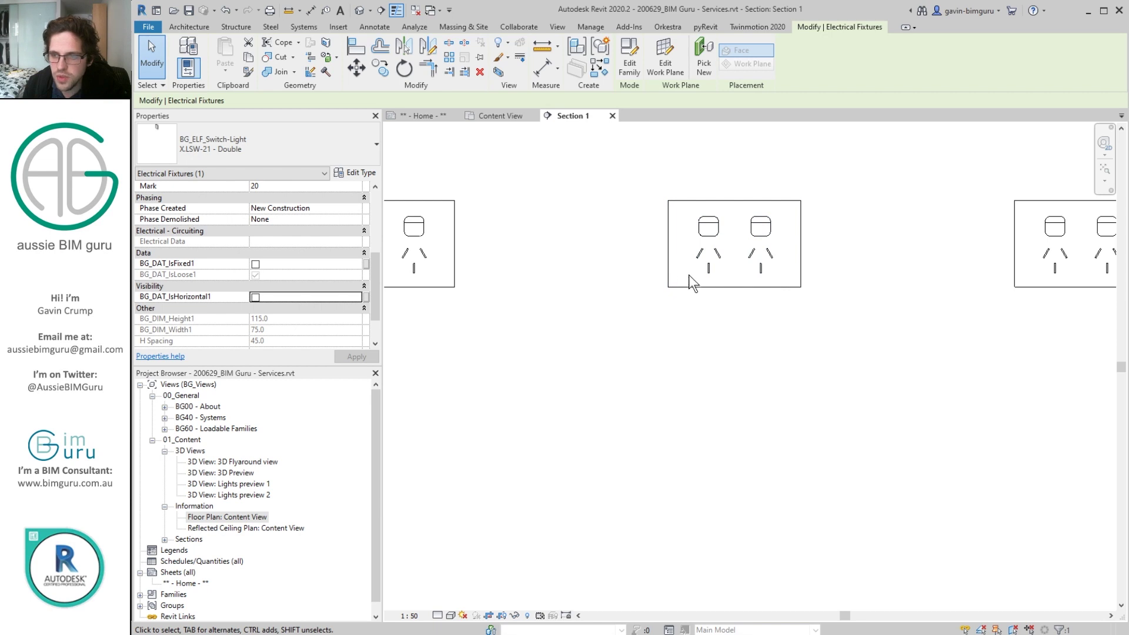
scroll(694, 275, down, 3)
middle_drag(847, 331, 502, 333)
scroll(571, 318, up, 2)
scroll(793, 265, up, 2)
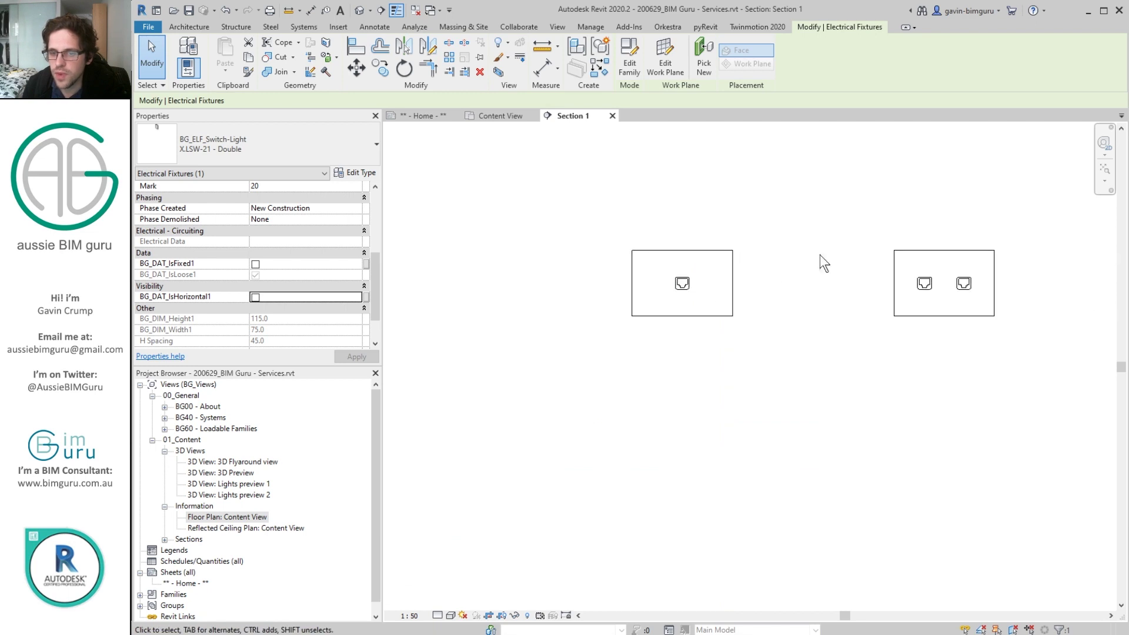
click(935, 294)
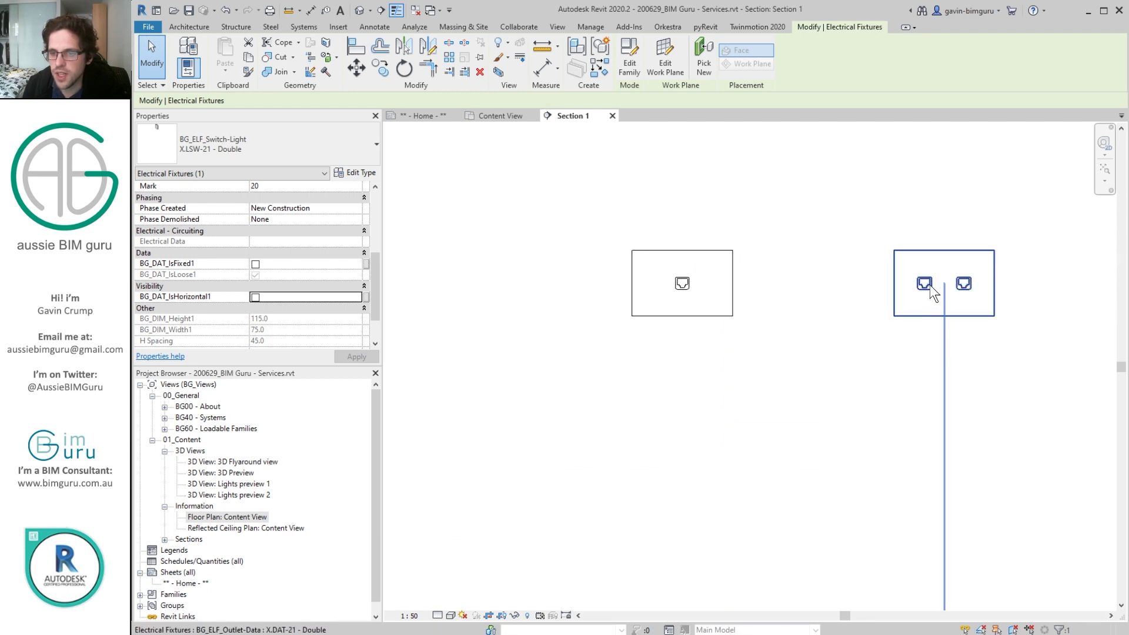
click(254, 316)
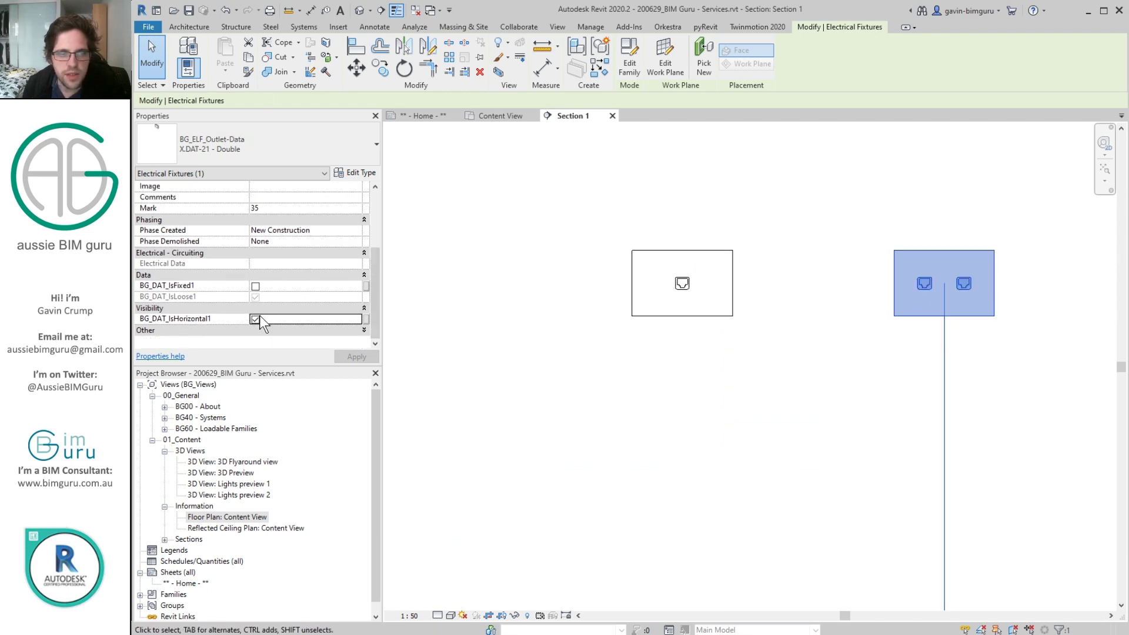
click(255, 319)
click(255, 320)
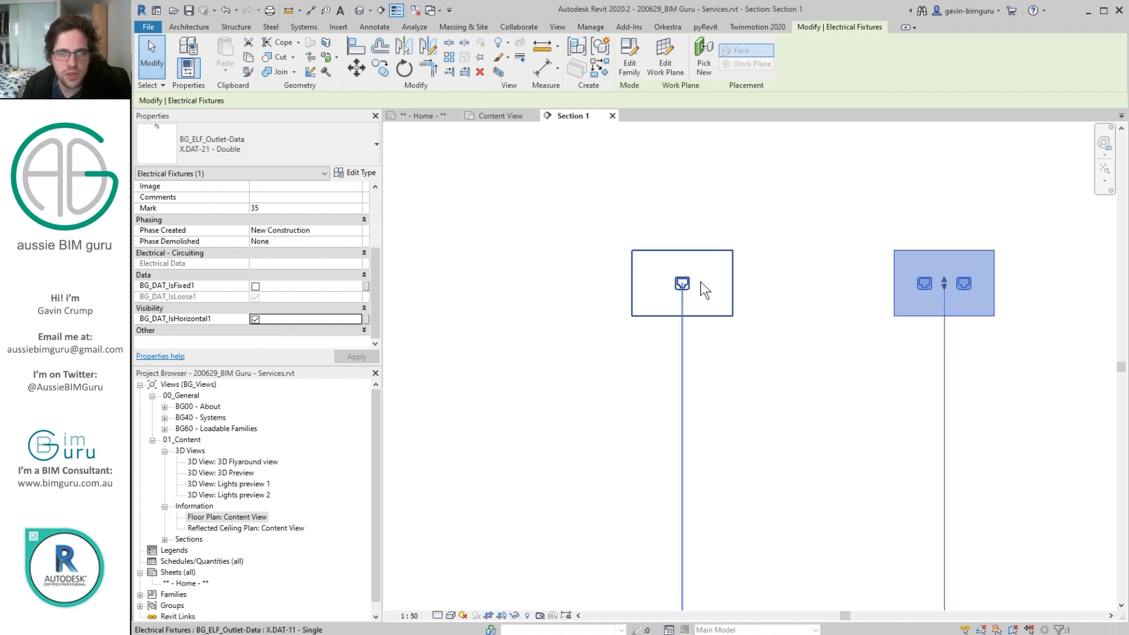
- Browse the outlet types in the Type Selector and select the fourth outlet in the row
drag(376, 276, 376, 204)
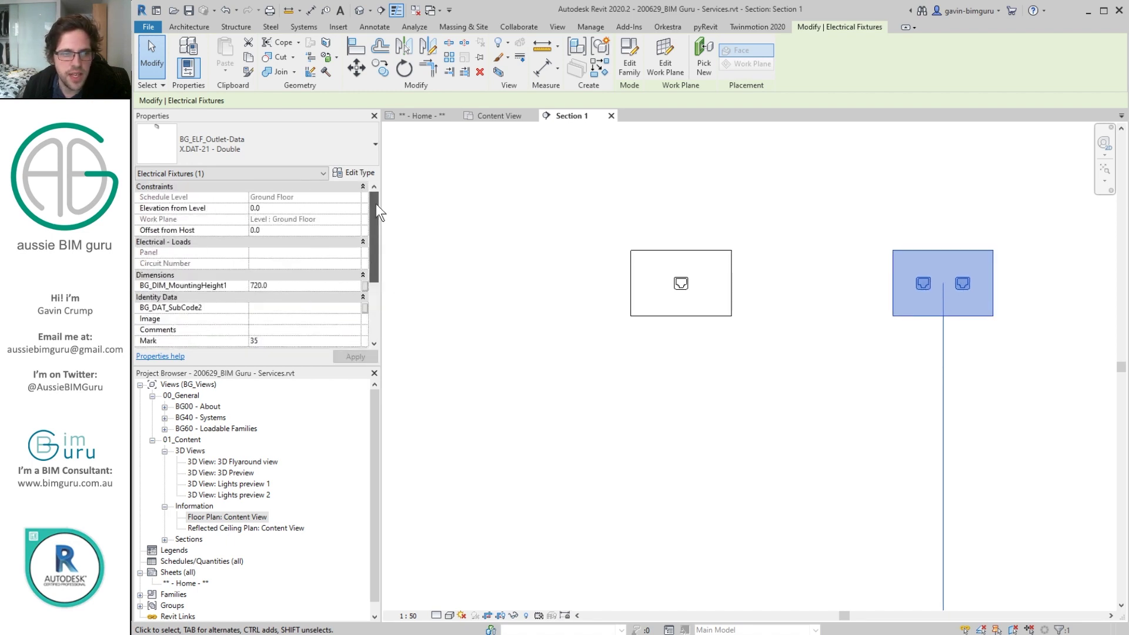
scroll(723, 288, down, 5)
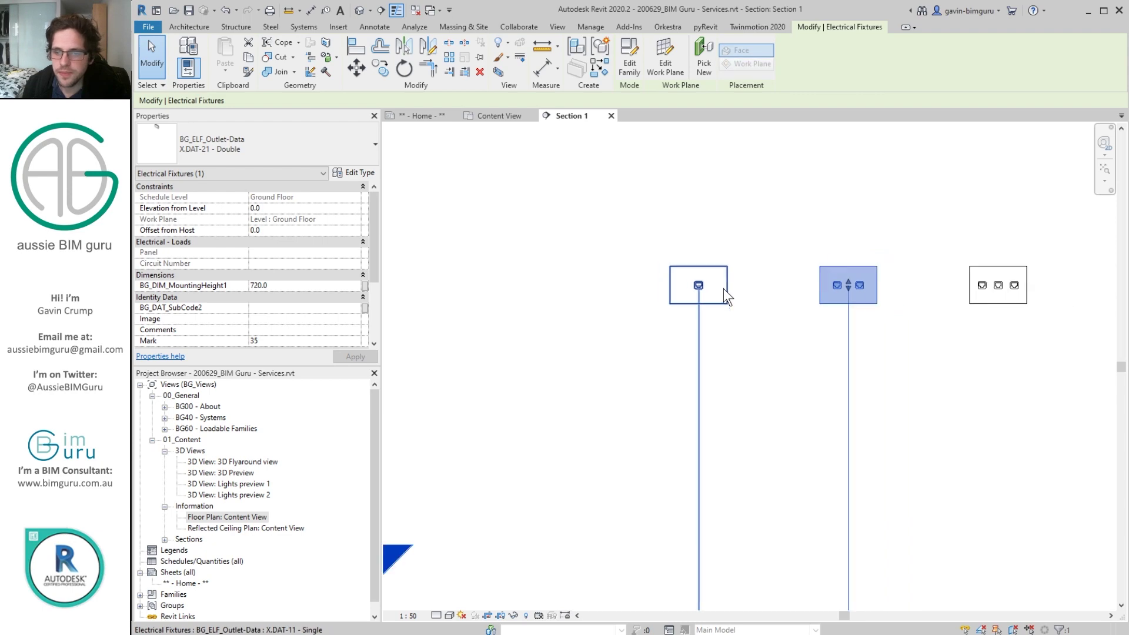
click(278, 135)
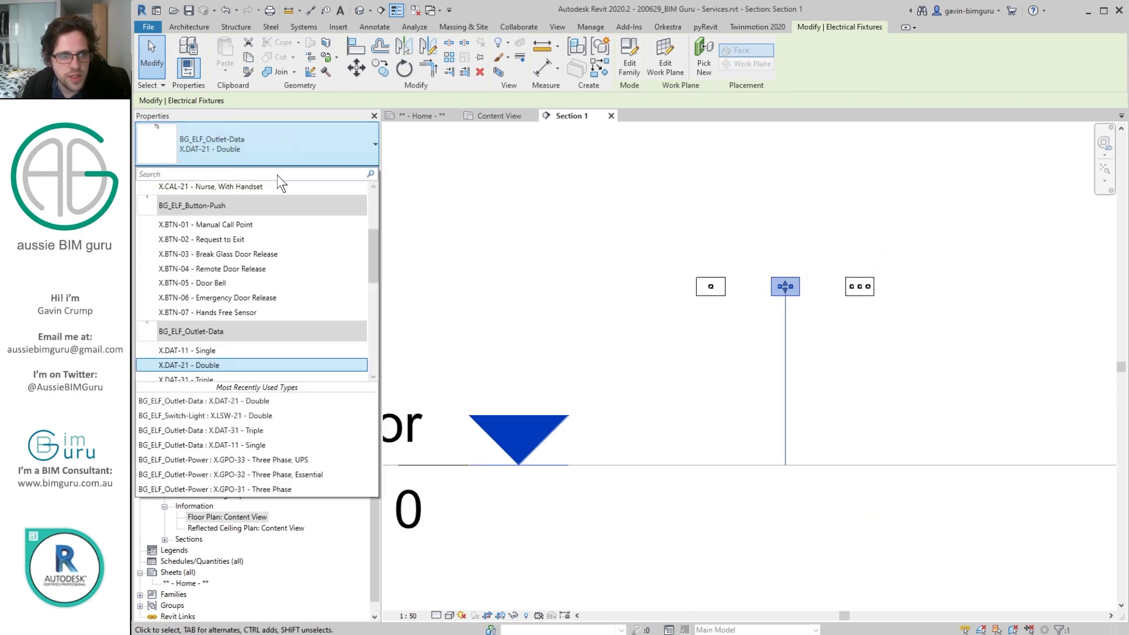
scroll(264, 323, down, 3)
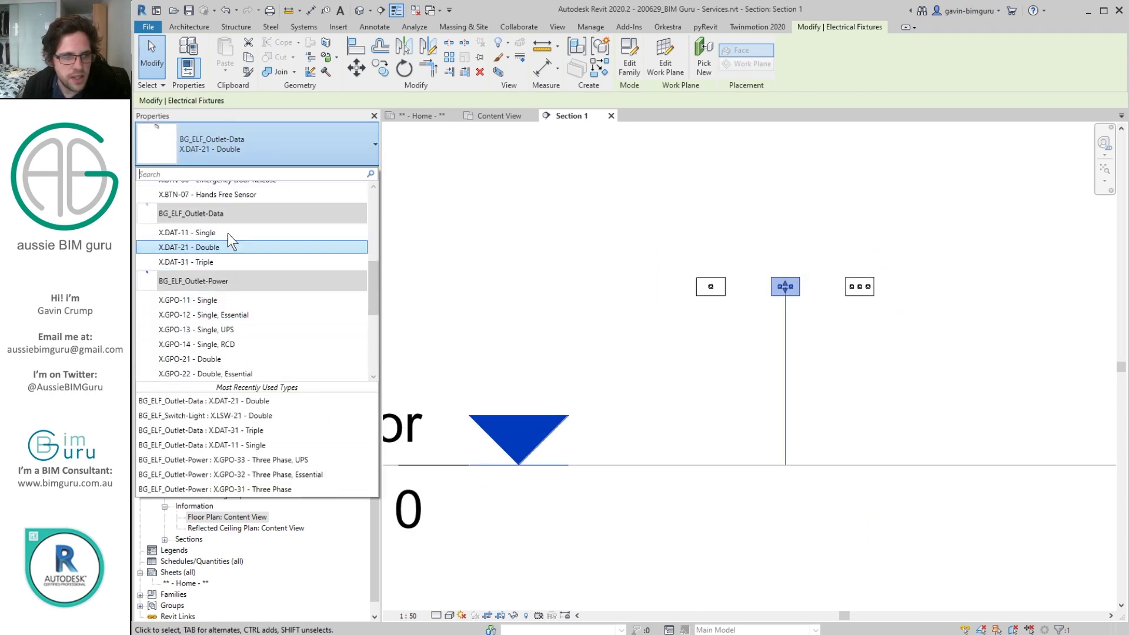
click(601, 269)
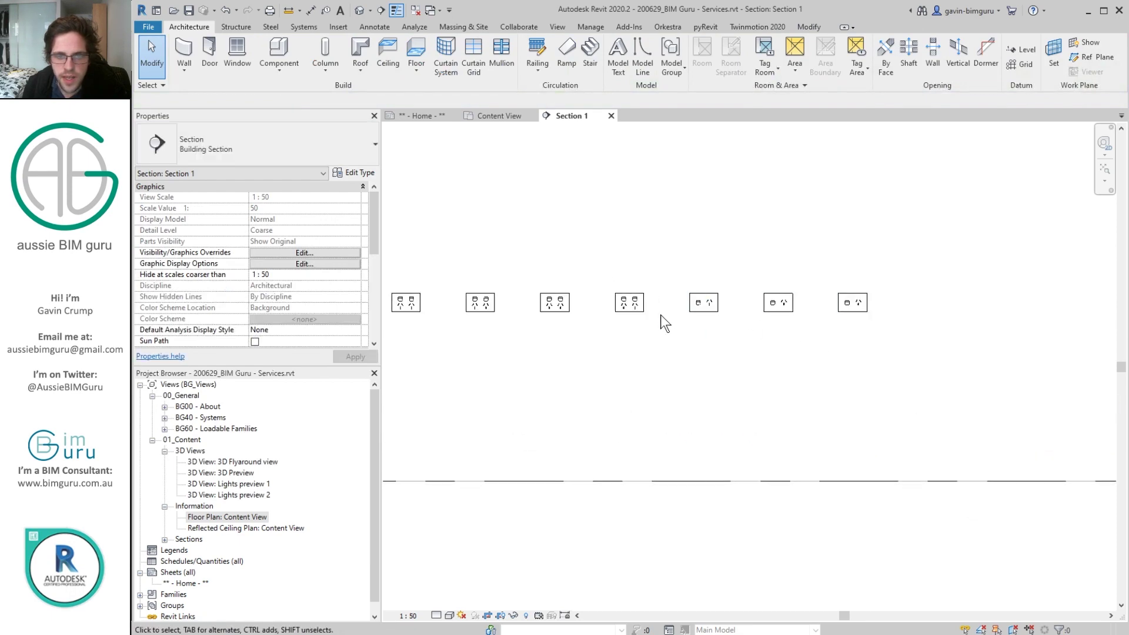
click(630, 303)
click(270, 149)
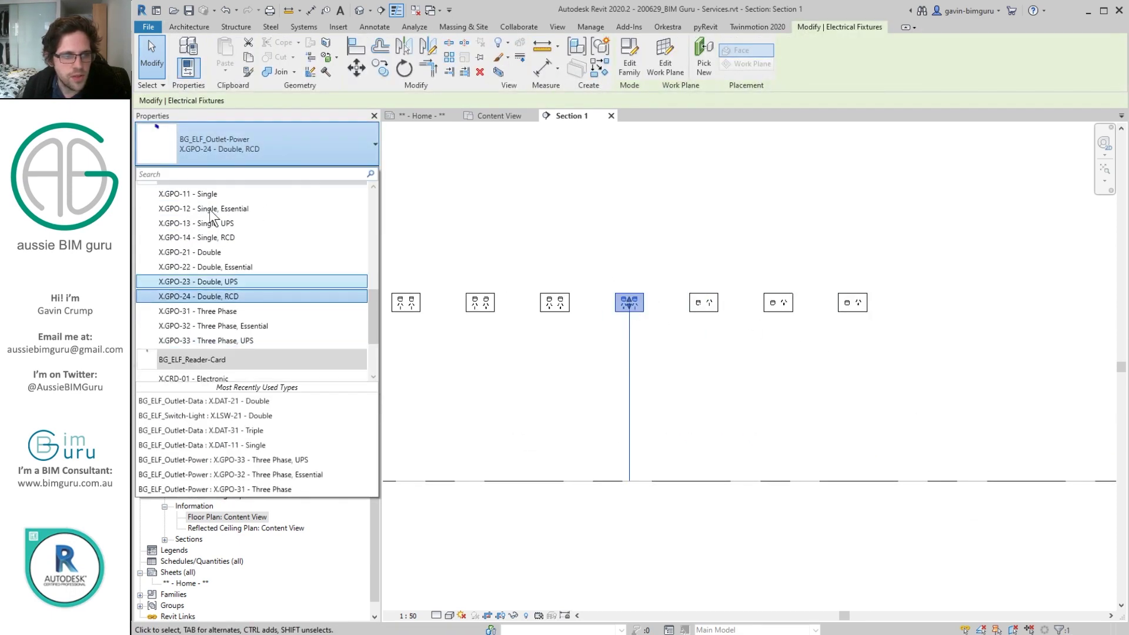
click(548, 202)
click(630, 304)
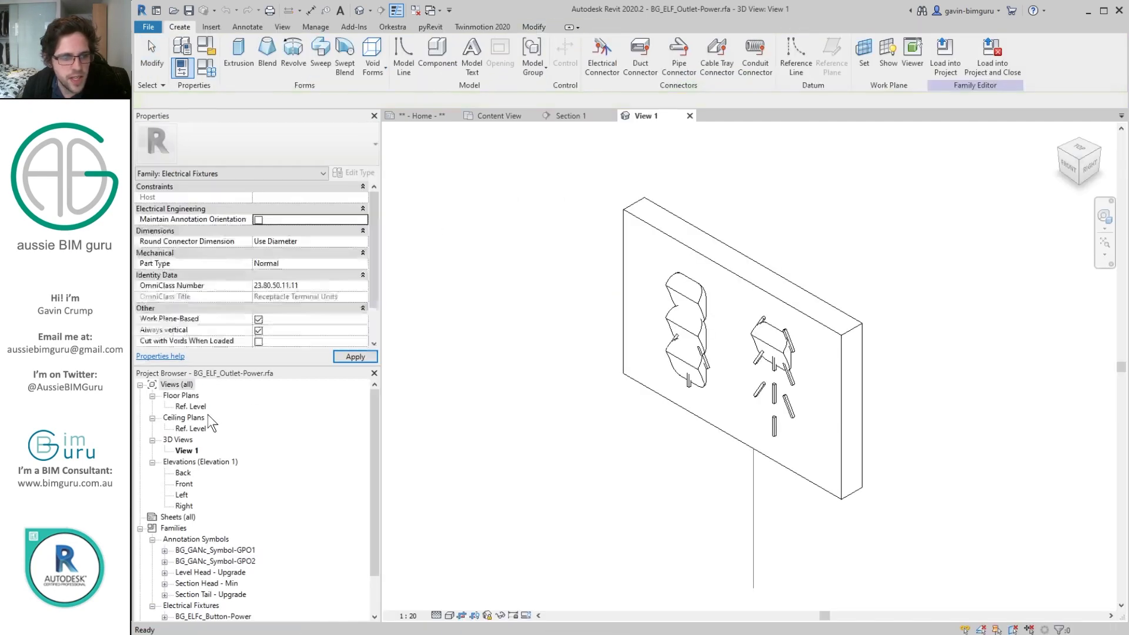
double_click(199, 409)
scroll(768, 358, up, 5)
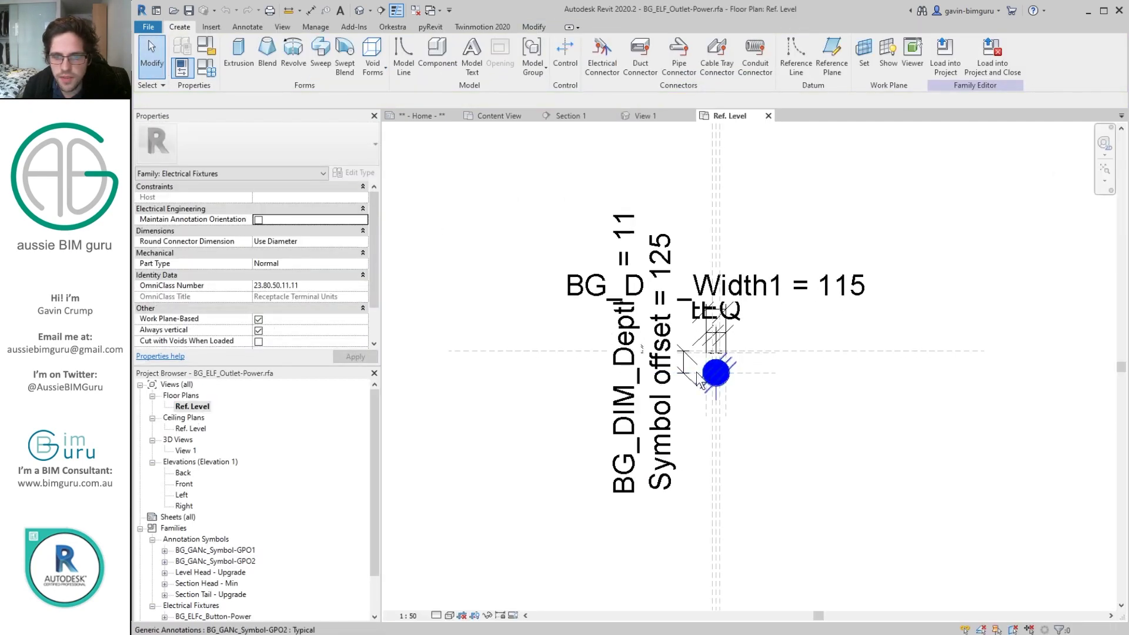
click(767, 358)
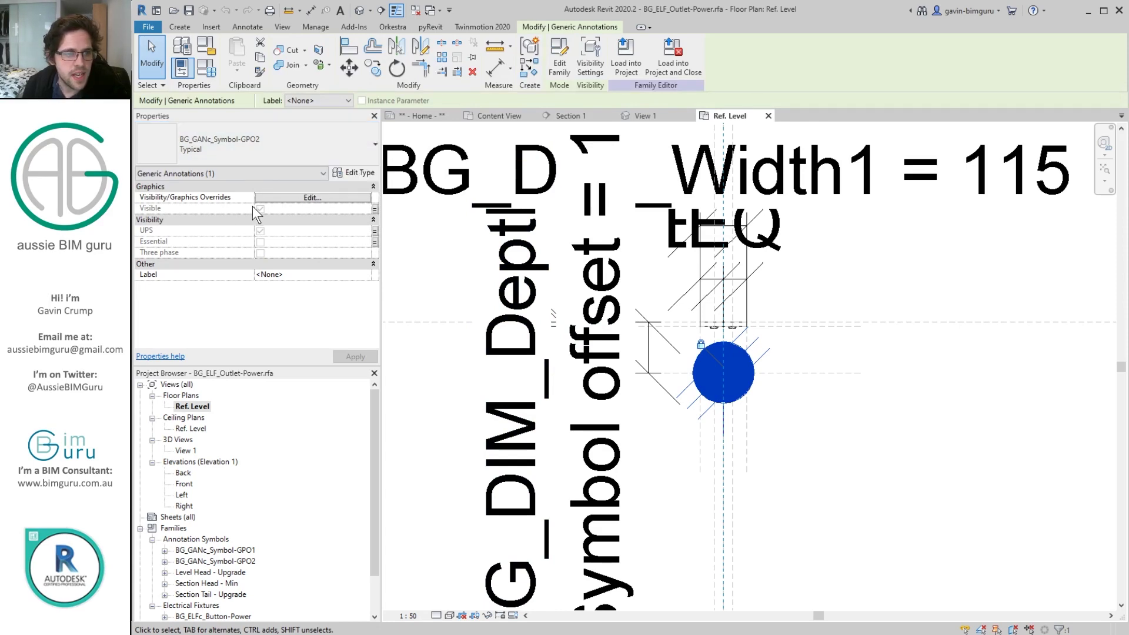
click(207, 75)
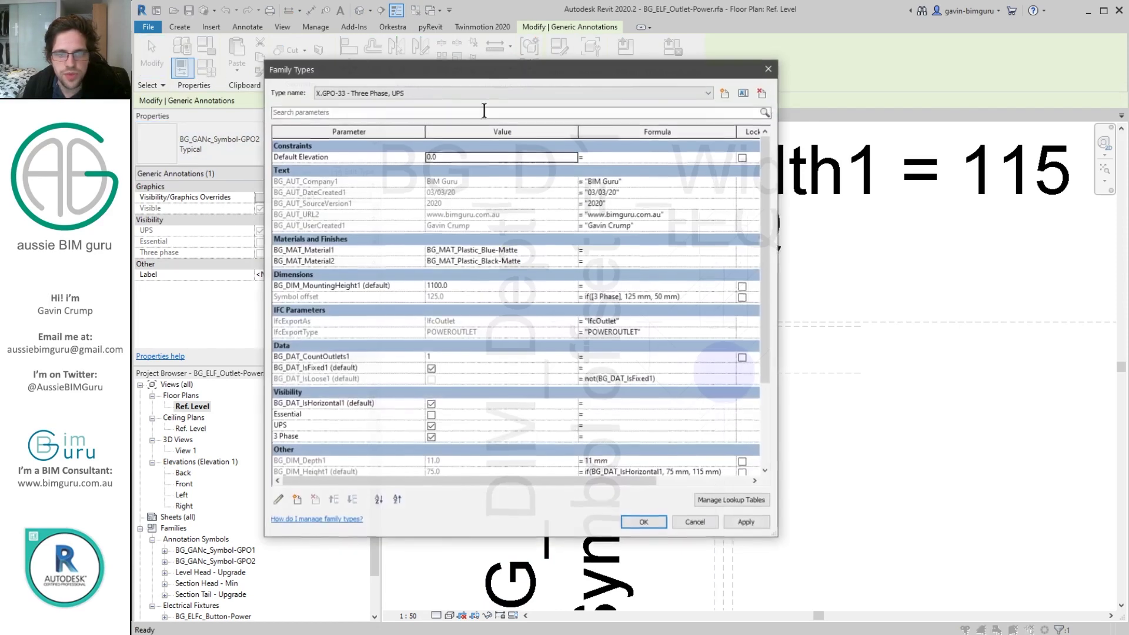
drag(765, 258, 761, 359)
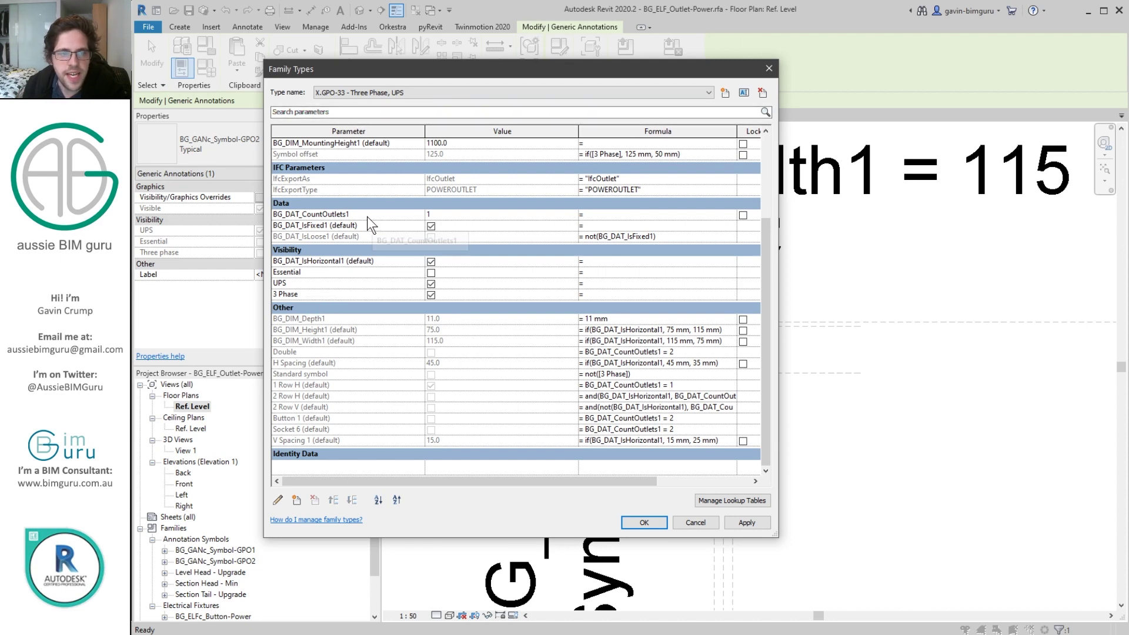
click(767, 71)
click(767, 116)
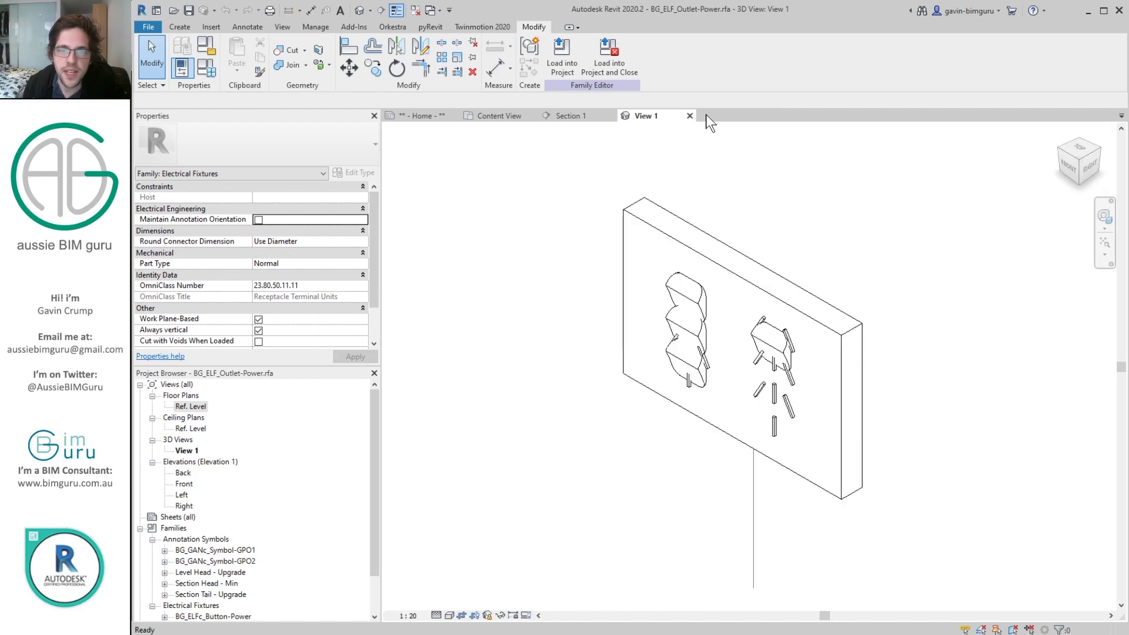
click(689, 115)
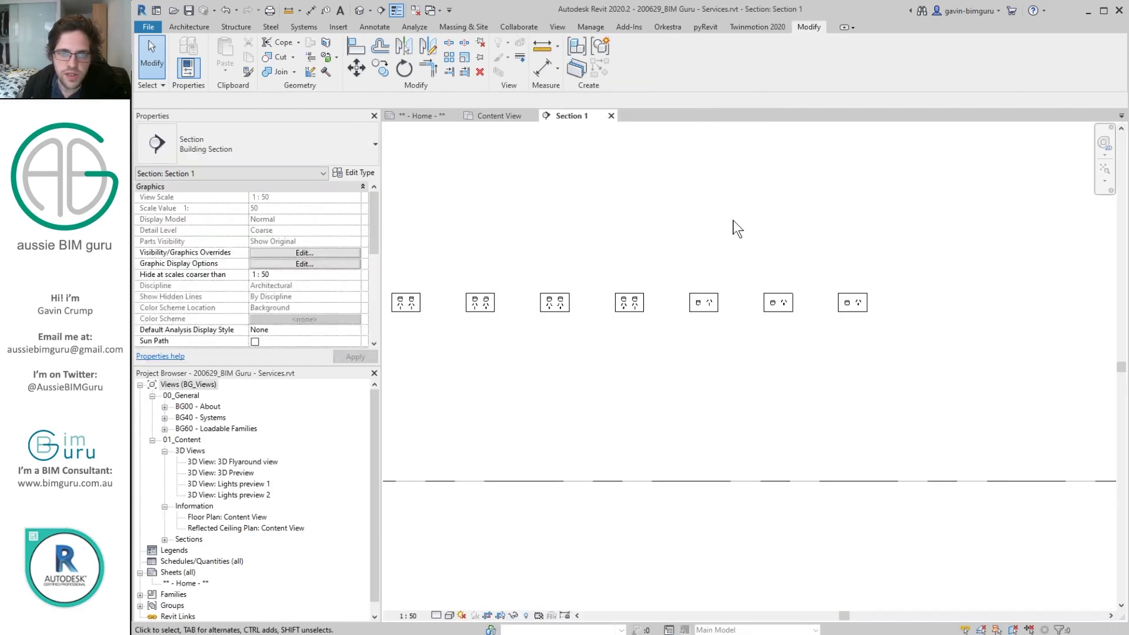
click(611, 116)
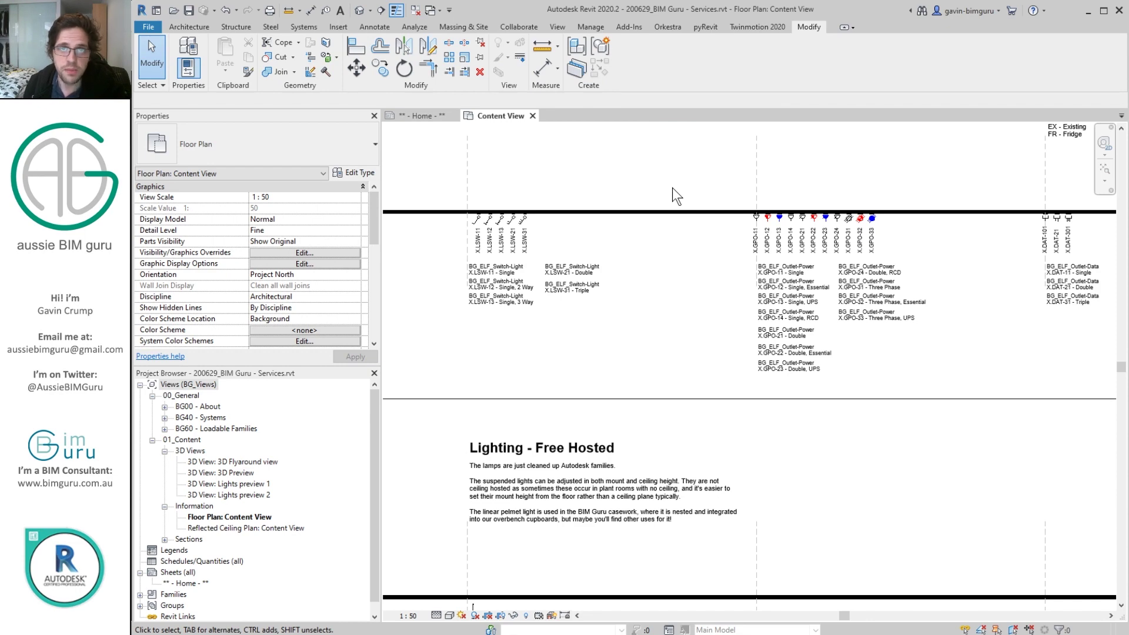
scroll(669, 189, down, 4)
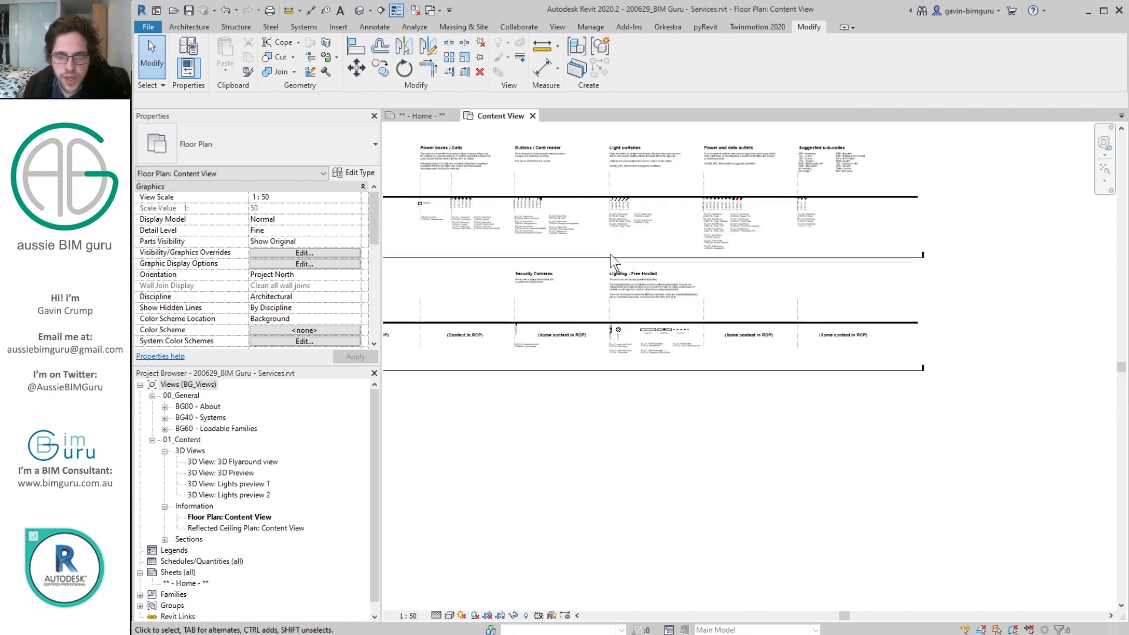
scroll(599, 308, up, 4)
scroll(598, 308, up, 3)
middle_drag(620, 313, 507, 272)
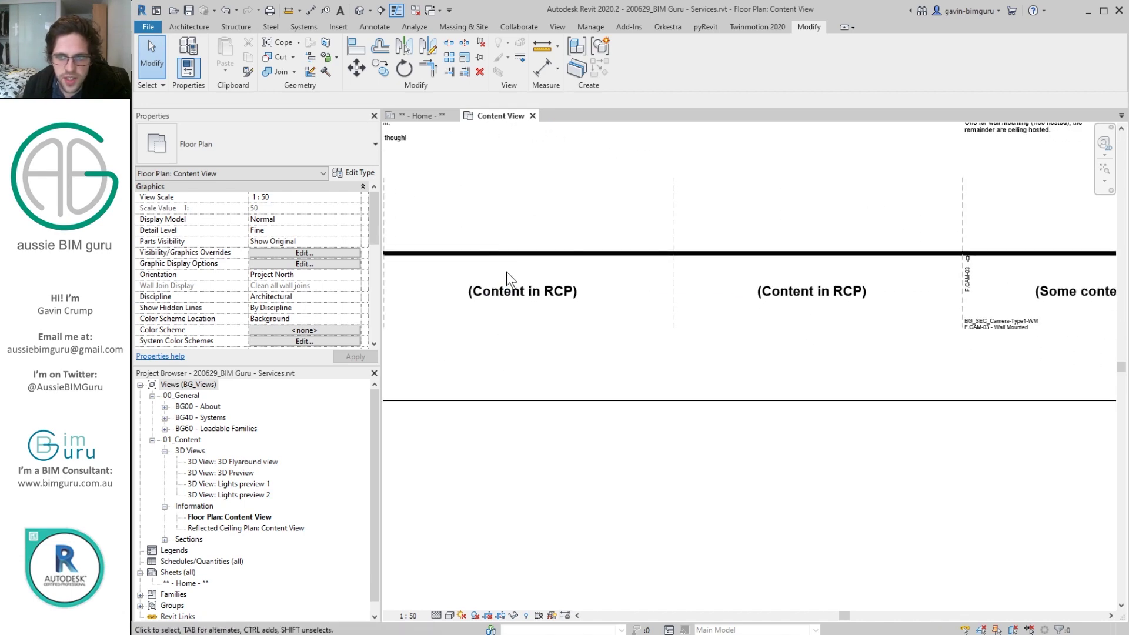
middle_drag(622, 288, 447, 297)
middle_drag(928, 306, 518, 312)
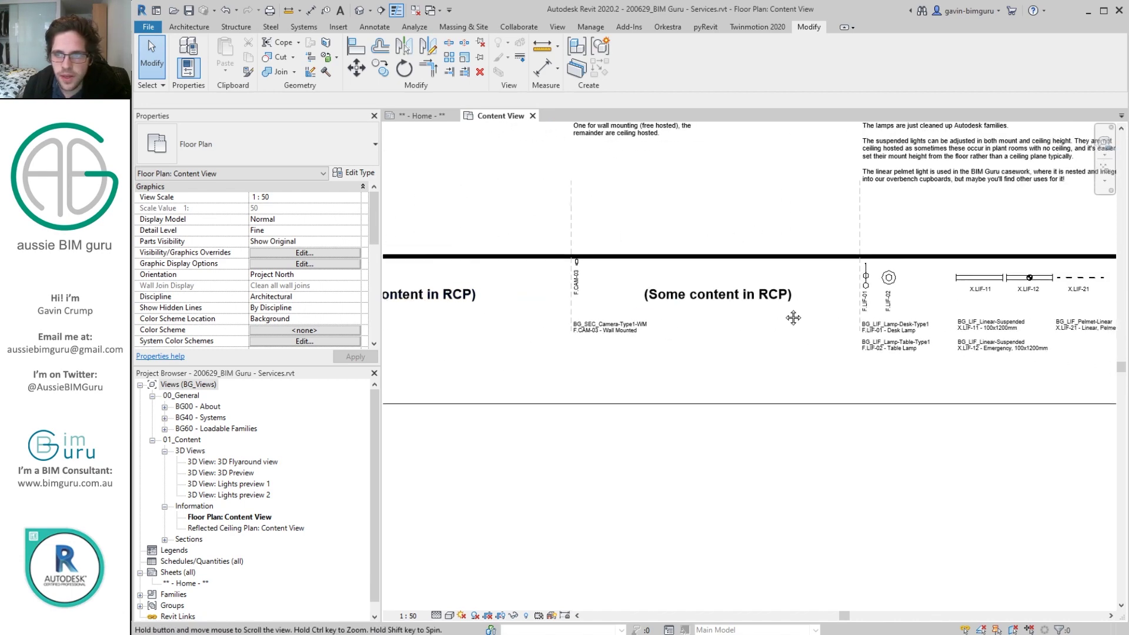
middle_drag(591, 311, 450, 325)
scroll(532, 300, up, 2)
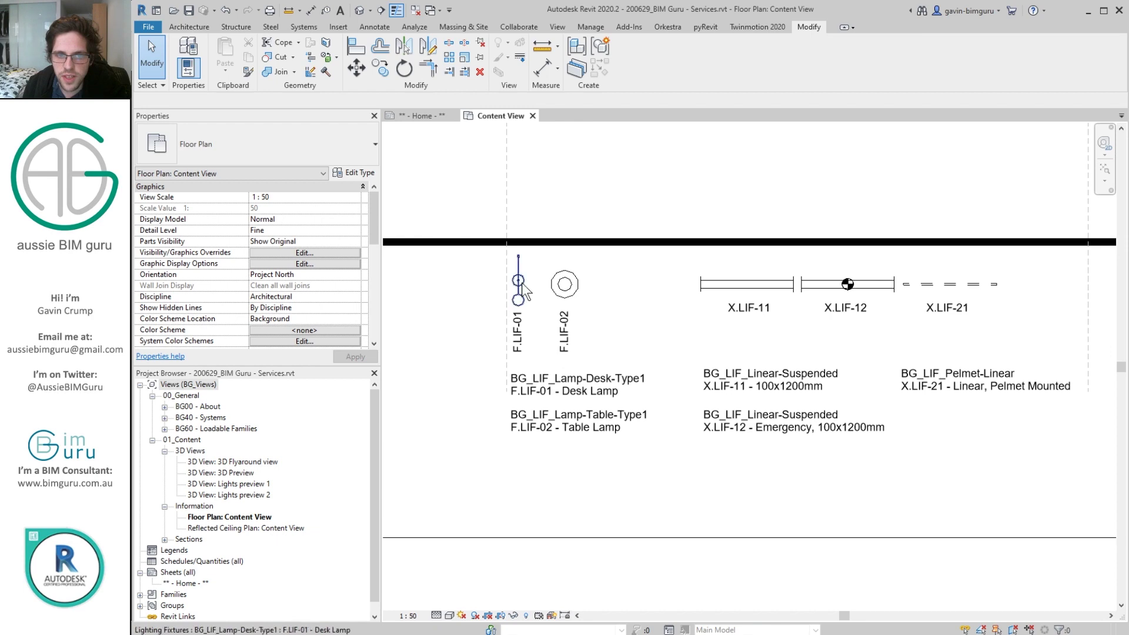
click(520, 289)
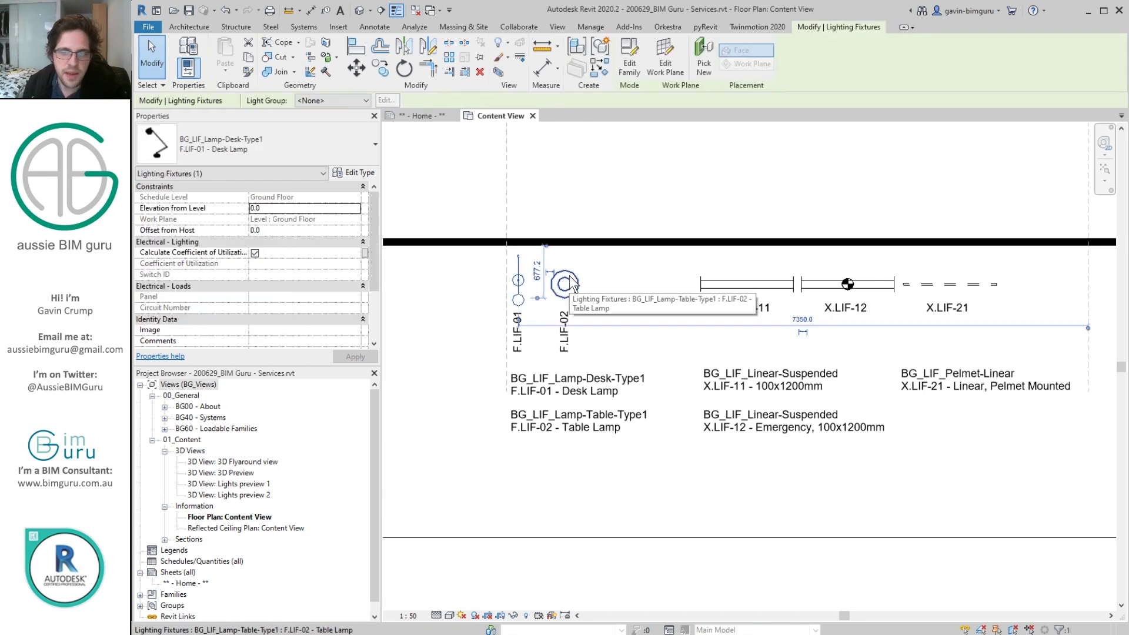
click(612, 305)
middle_drag(612, 305, 412, 320)
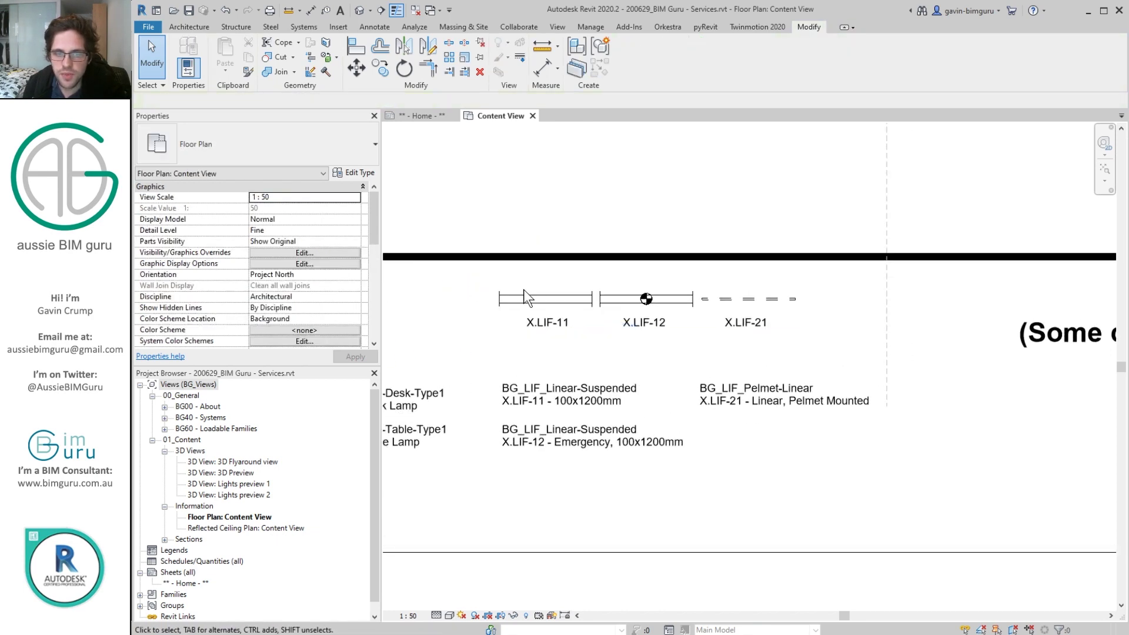
click(638, 298)
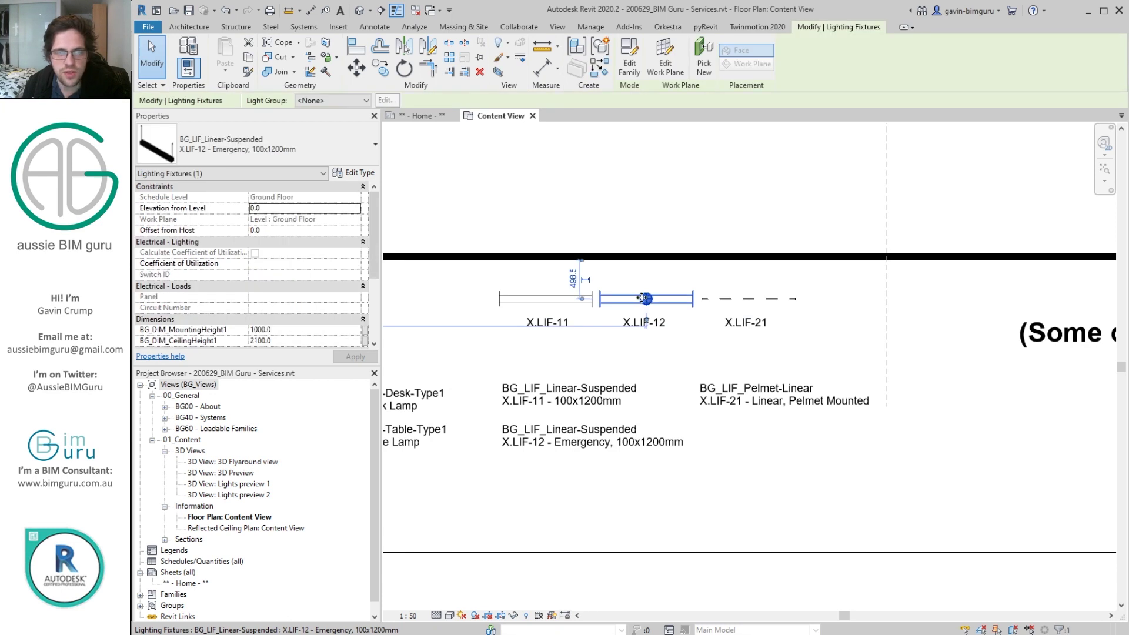
click(757, 298)
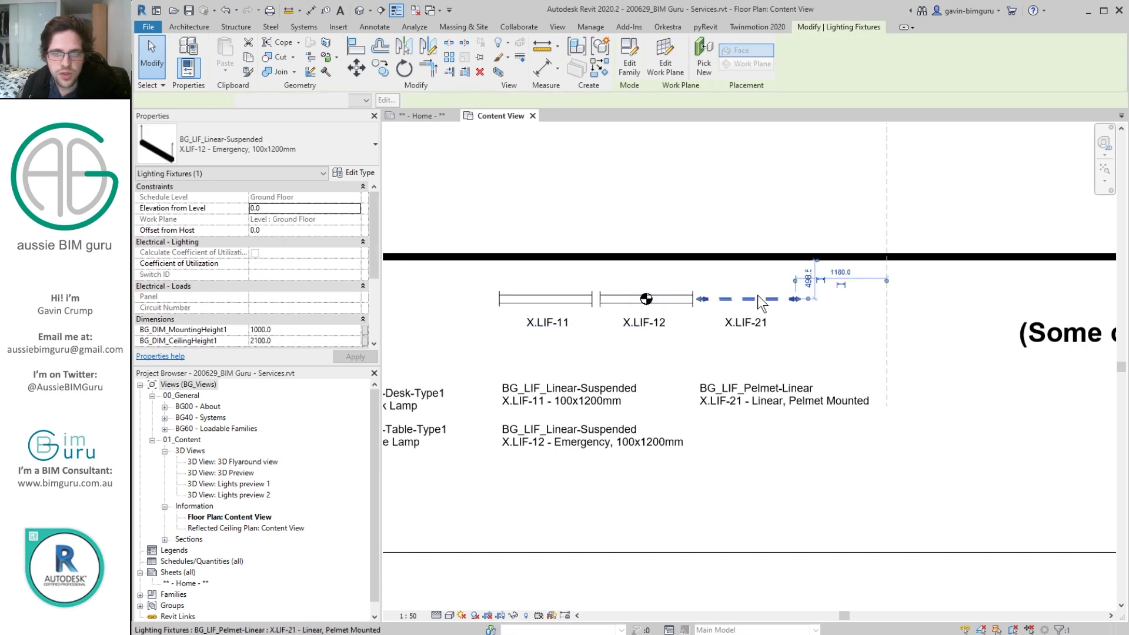
scroll(739, 282, down, 5)
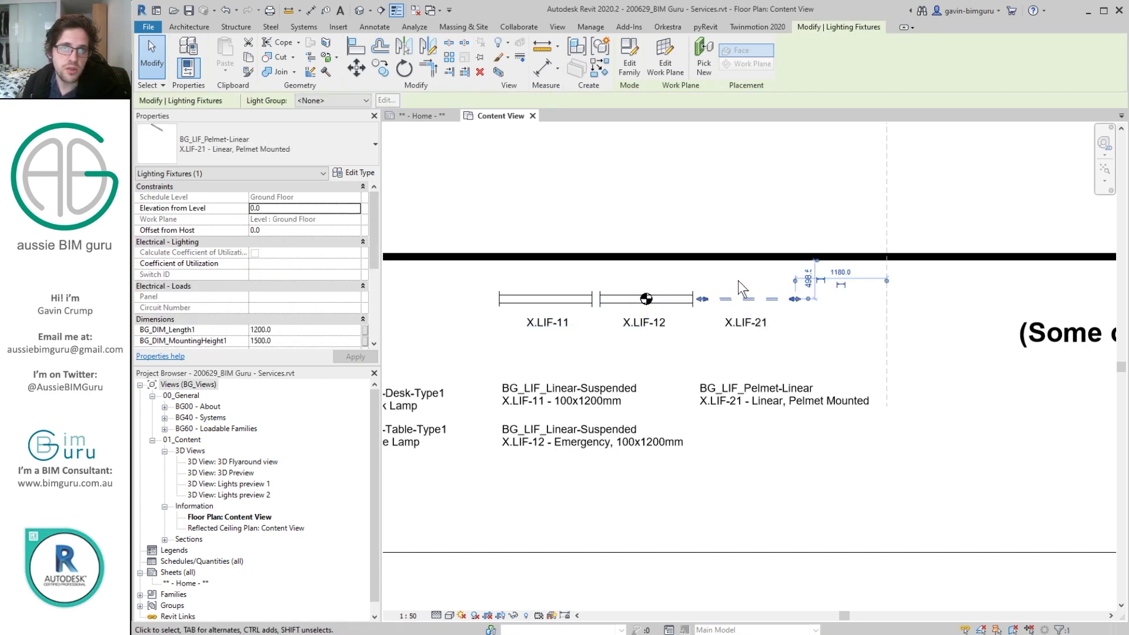
middle_drag(739, 283, 814, 285)
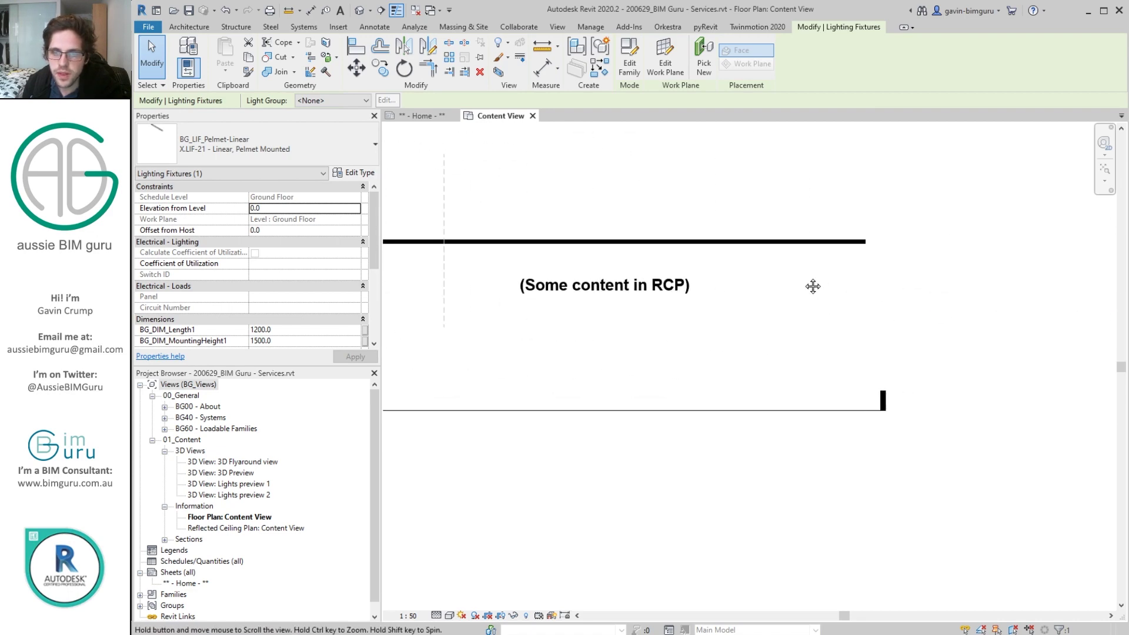
- Open Reflected Ceiling Plan: Content View and zoom in on the fire devices
click(278, 528)
double_click(280, 530)
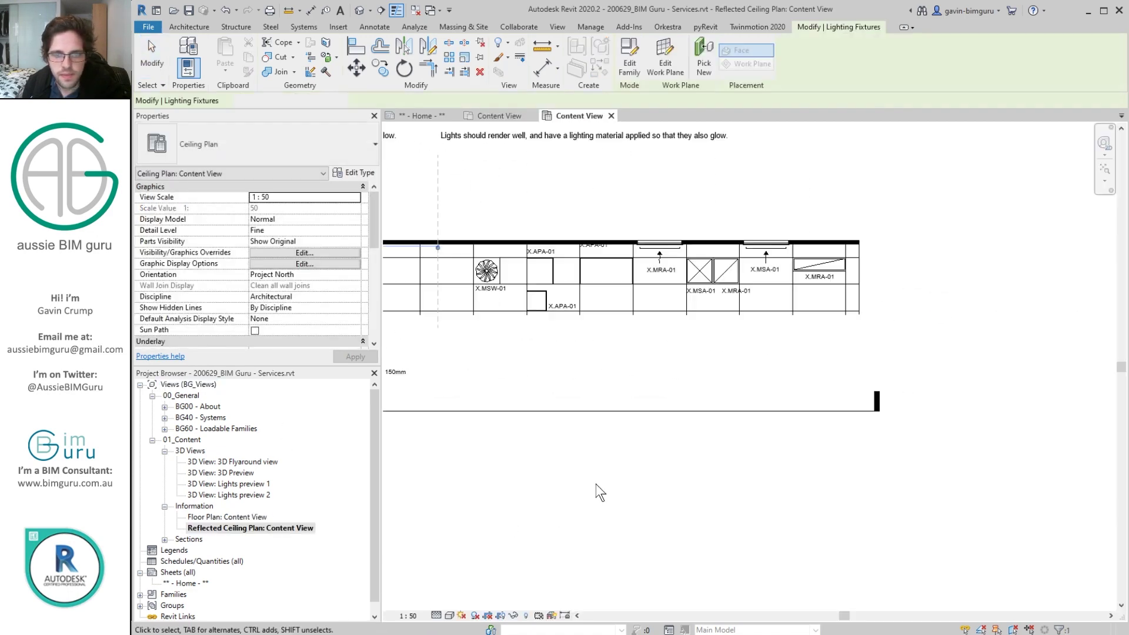
scroll(496, 365, up, 3)
middle_drag(710, 377, 627, 352)
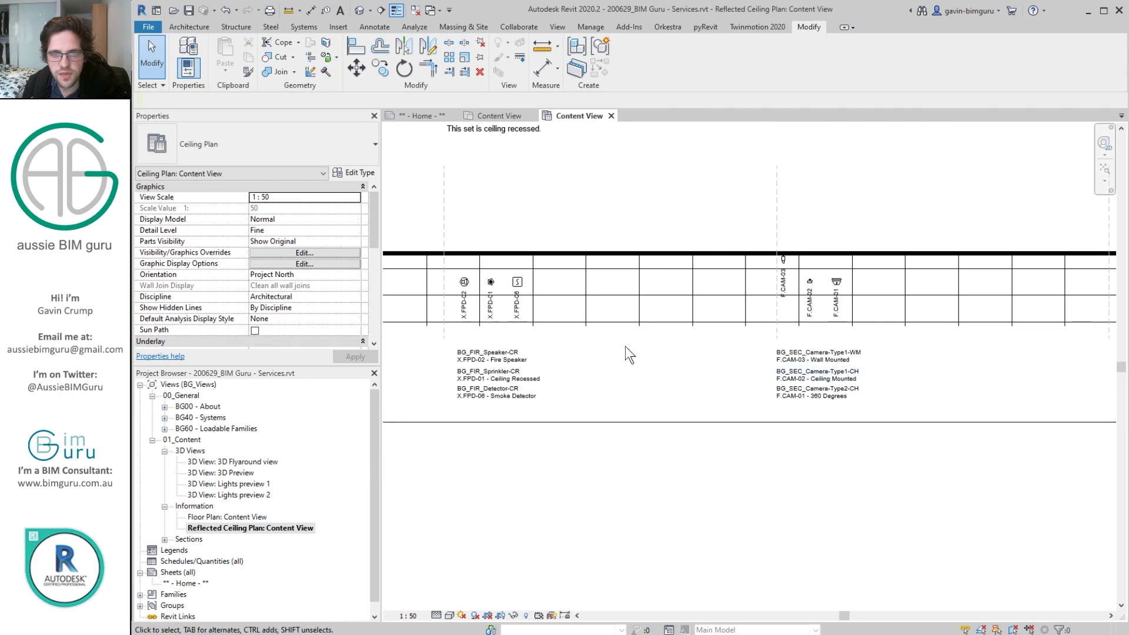
scroll(813, 368, down, 2)
scroll(516, 345, up, 5)
scroll(574, 338, up, 2)
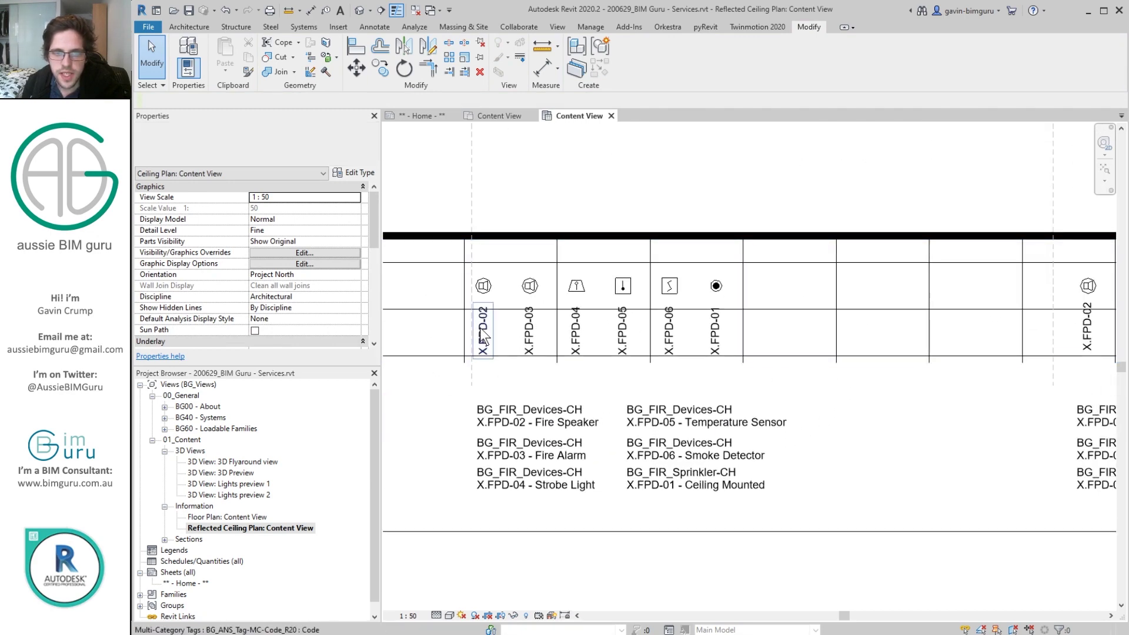
scroll(531, 312, up, 1)
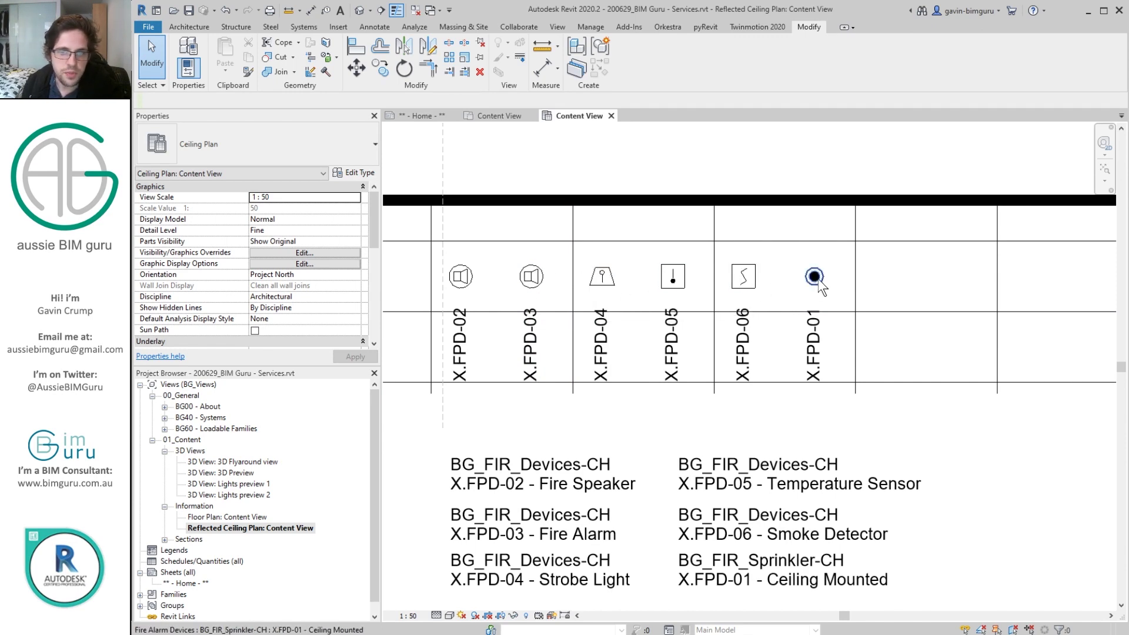
scroll(817, 279, down, 1)
- Review the recessed fire devices, security cameras, emergency light X.LIF-12 and lights X.LIF-01 to 03
middle_drag(817, 278, 788, 286)
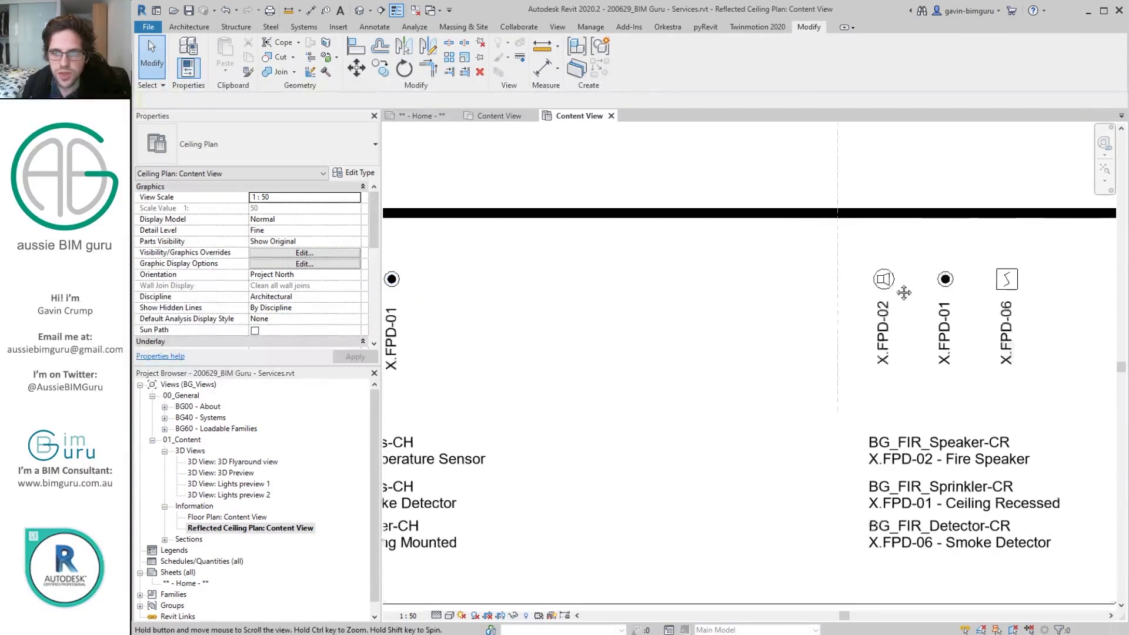
middle_drag(904, 292, 684, 289)
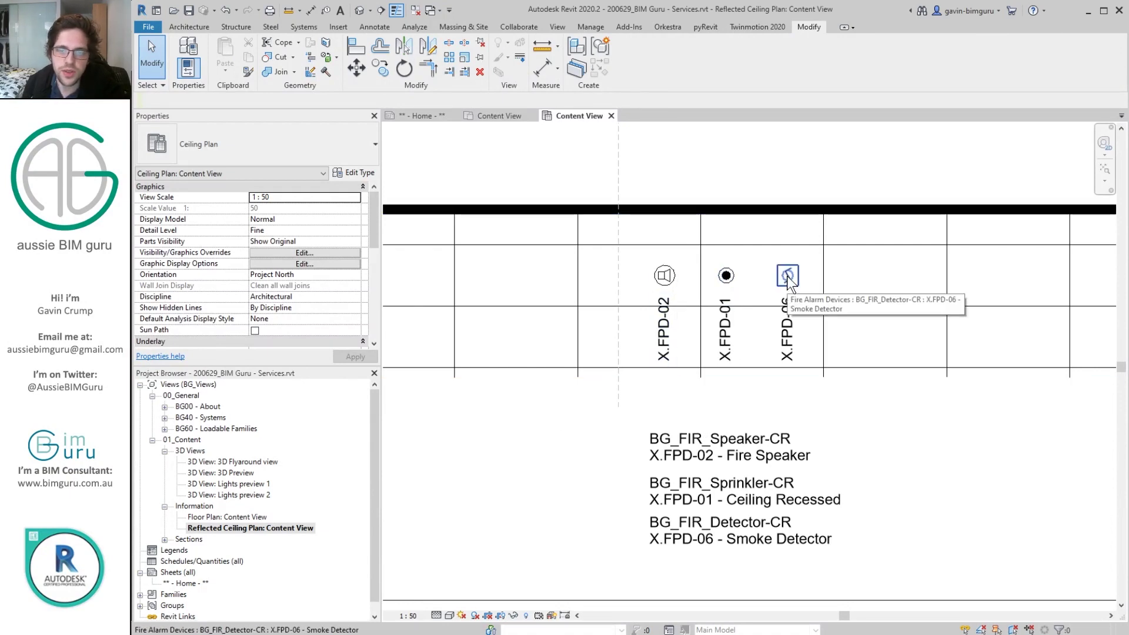
middle_drag(788, 282, 678, 305)
middle_drag(884, 326, 594, 356)
scroll(686, 284, up, 3)
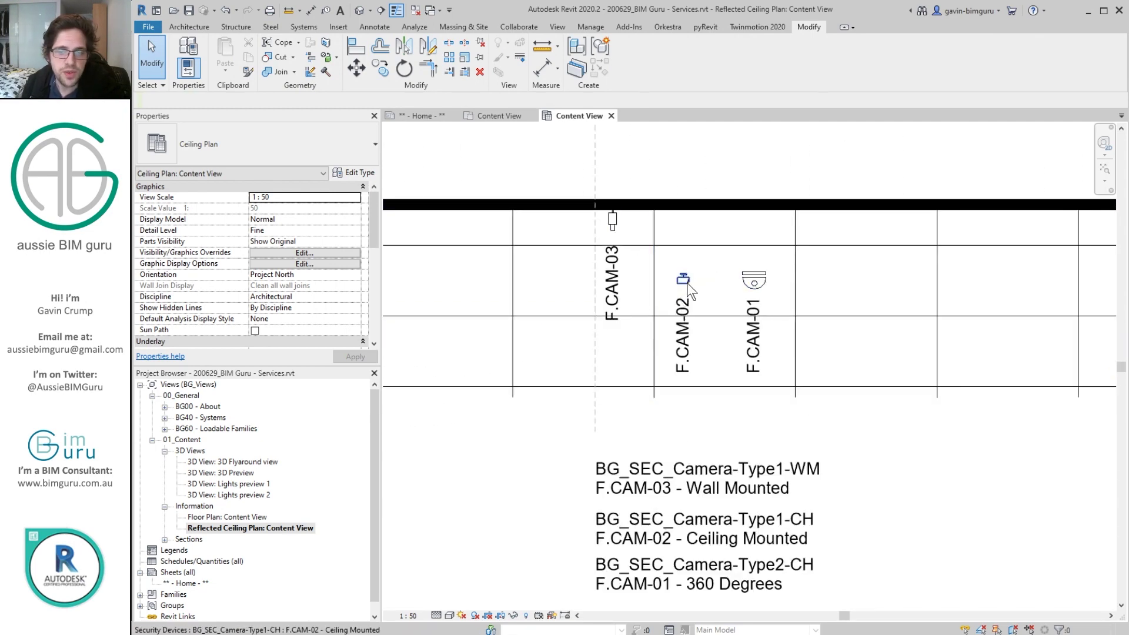
scroll(750, 288, down, 2)
middle_drag(750, 288, 572, 286)
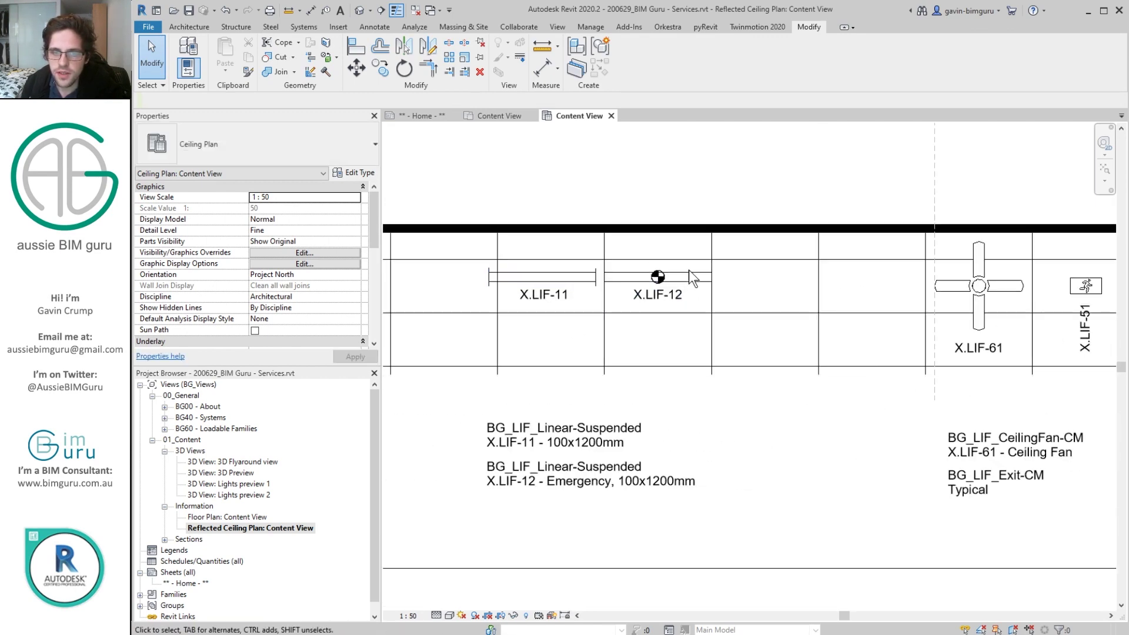
click(646, 284)
scroll(365, 259, down, 5)
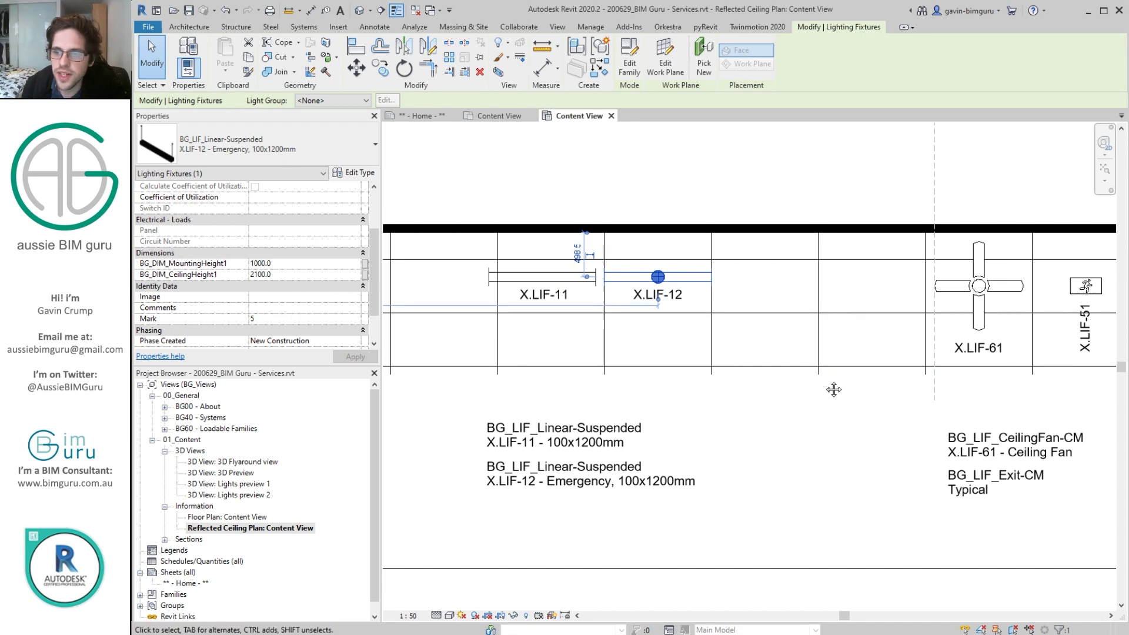
middle_drag(834, 456, 488, 367)
- Inspect the exit sign, the X.LIF-01 tag, and the 600x600mm and 600x1200mm recessed lights
key(Escape)
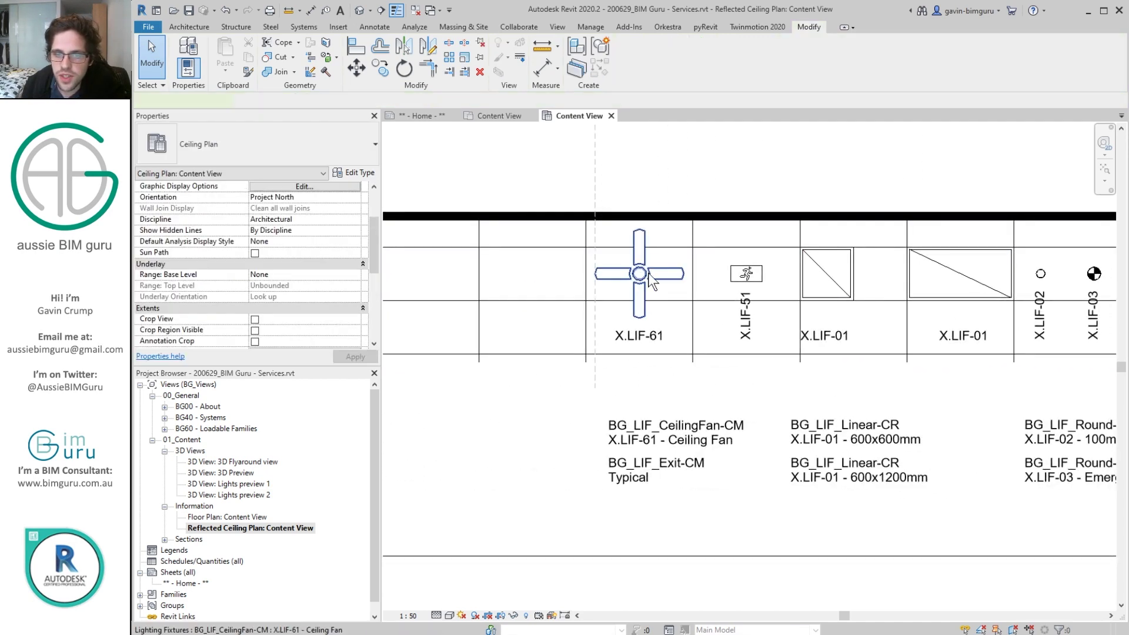
click(747, 274)
middle_drag(778, 286, 559, 291)
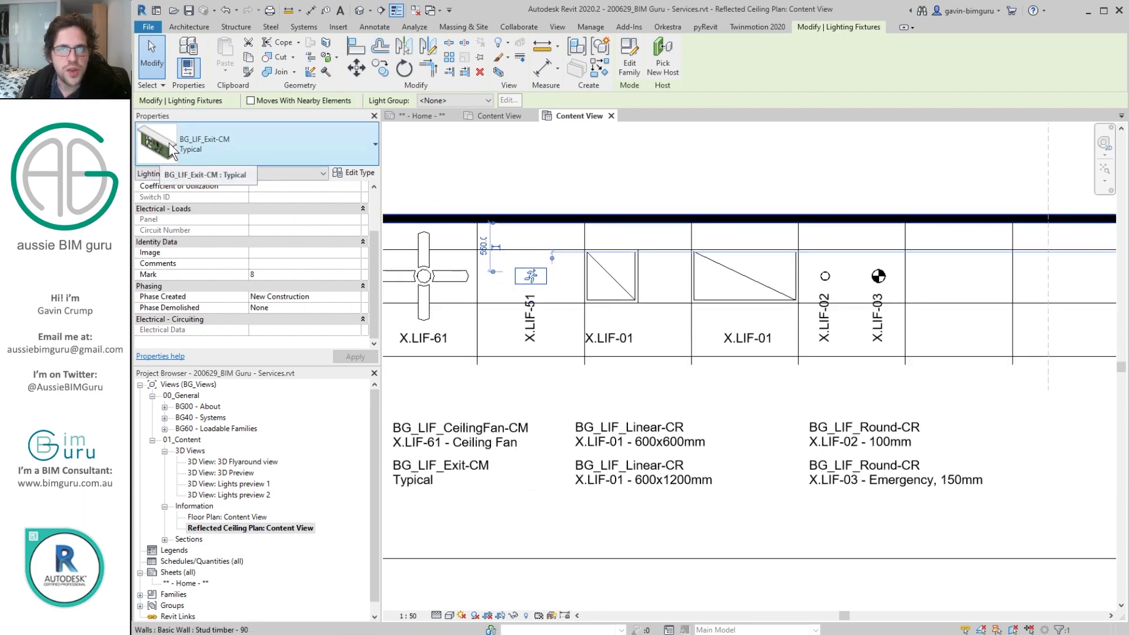
mouse_move(167, 149)
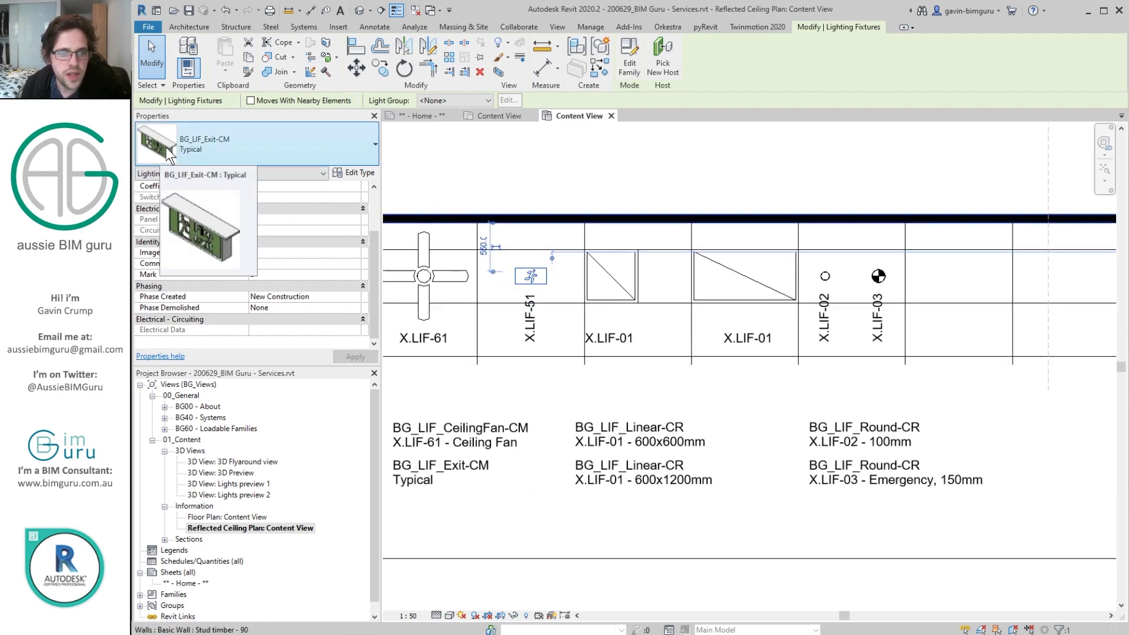
click(640, 440)
key(Escape)
click(617, 289)
click(713, 261)
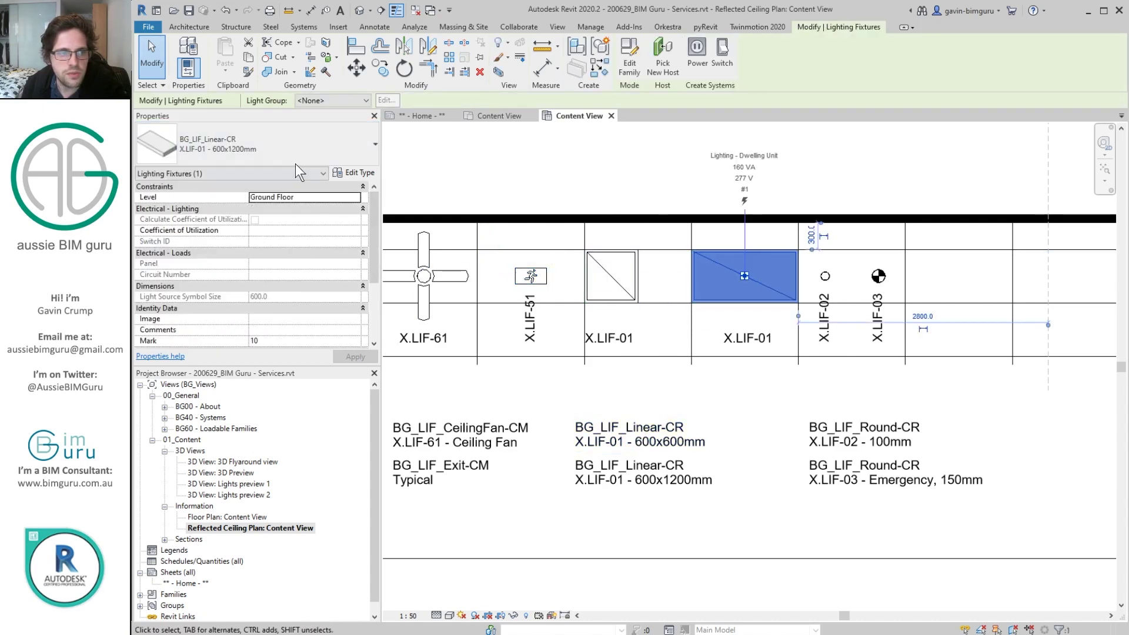
- Inspect the X.LIF-03 emergency downlight, X.MSW-01 swirl diffuser and X.APA-01 and 600x1200 access panels
middle_drag(836, 272, 529, 257)
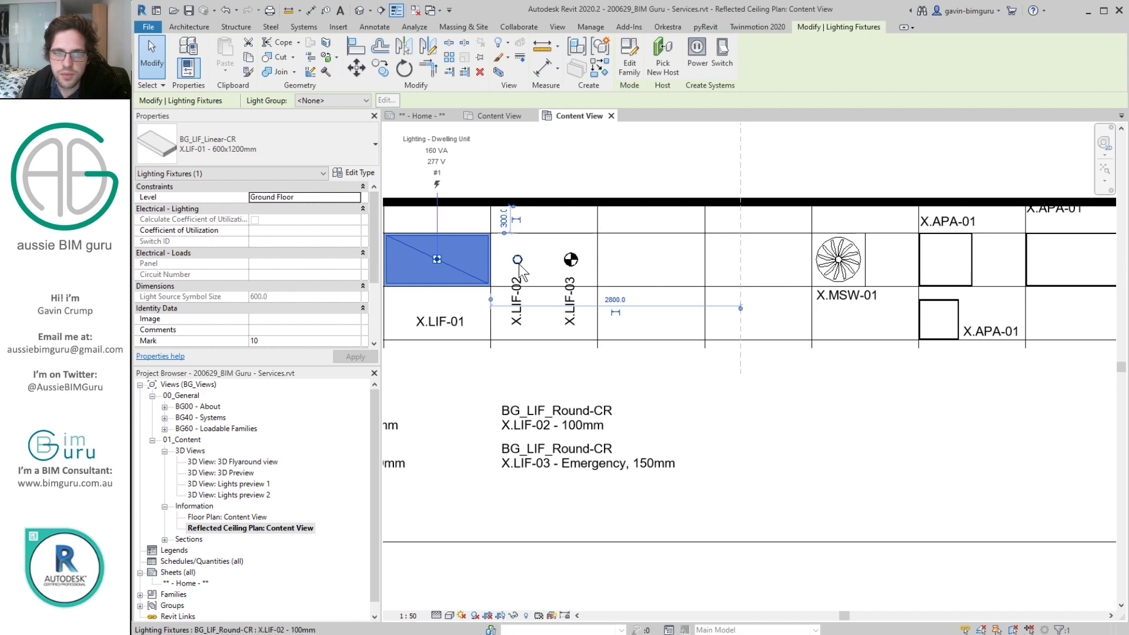
click(570, 260)
middle_drag(850, 268, 540, 269)
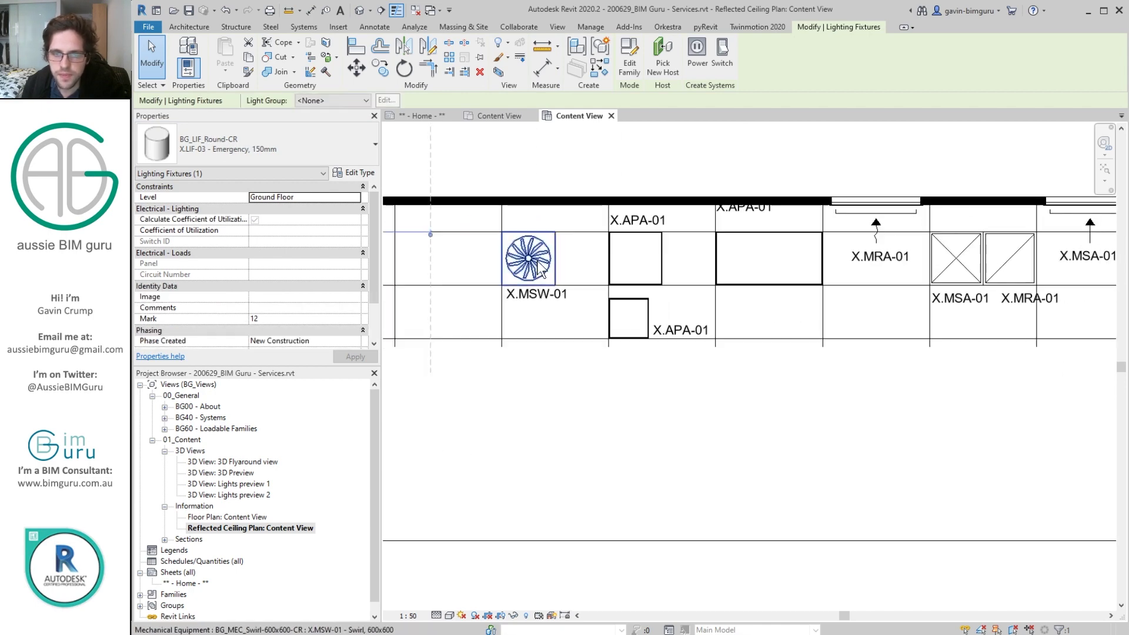
click(535, 270)
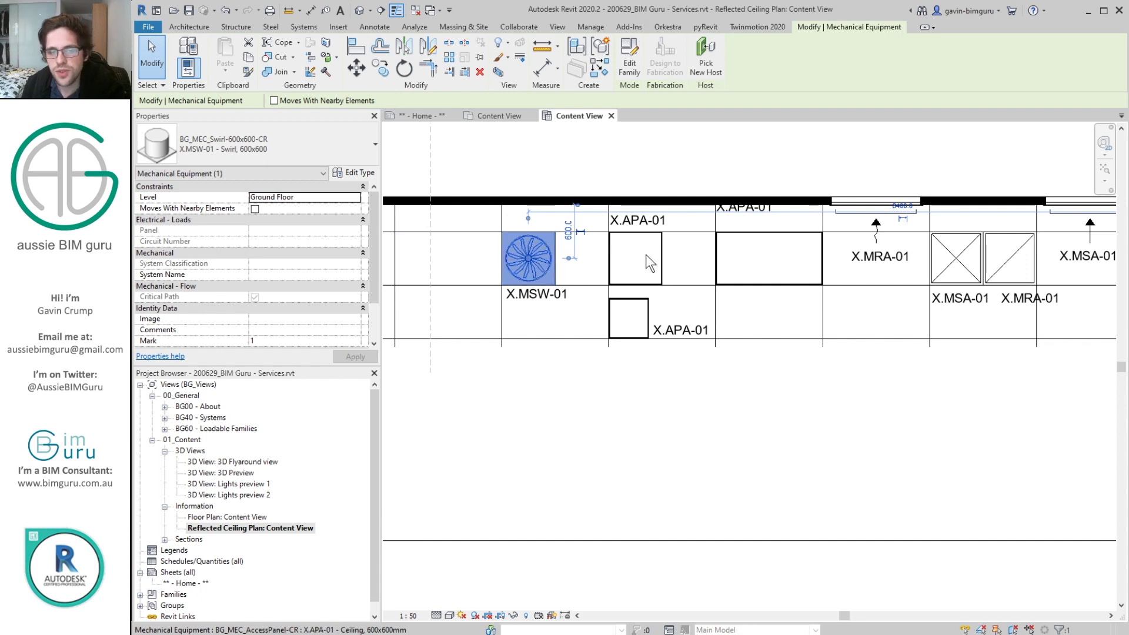
click(660, 242)
click(717, 254)
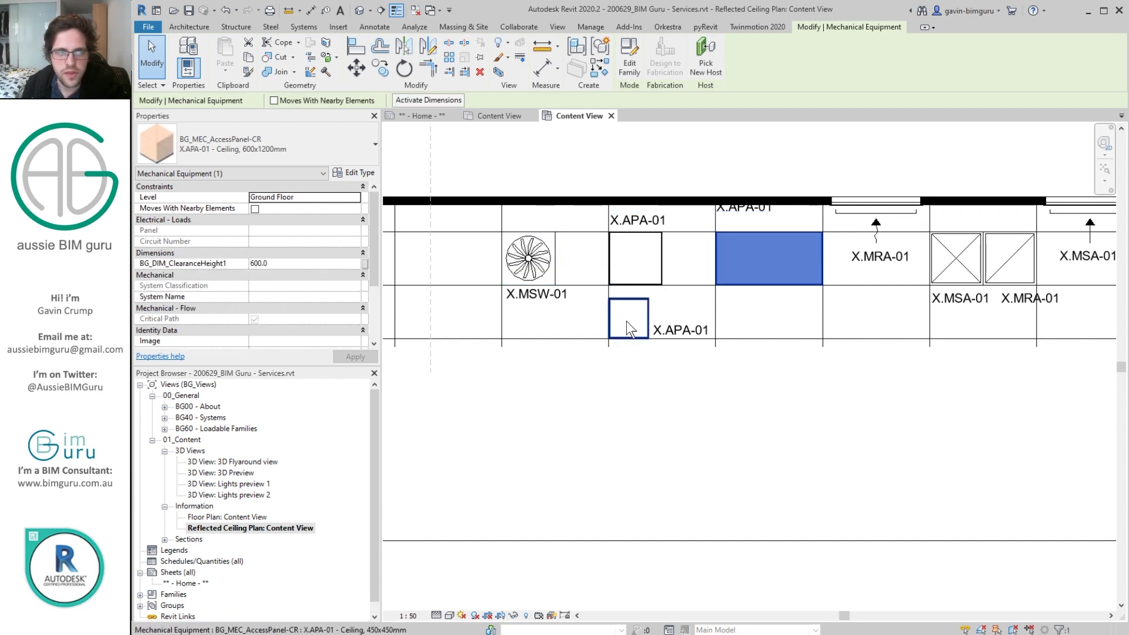
- Inspect the wall-mounted, X.MSA-01 supply and X.MRA-01 return diffusers, then open the default 3D view
middle_drag(823, 258, 525, 277)
click(676, 421)
click(576, 238)
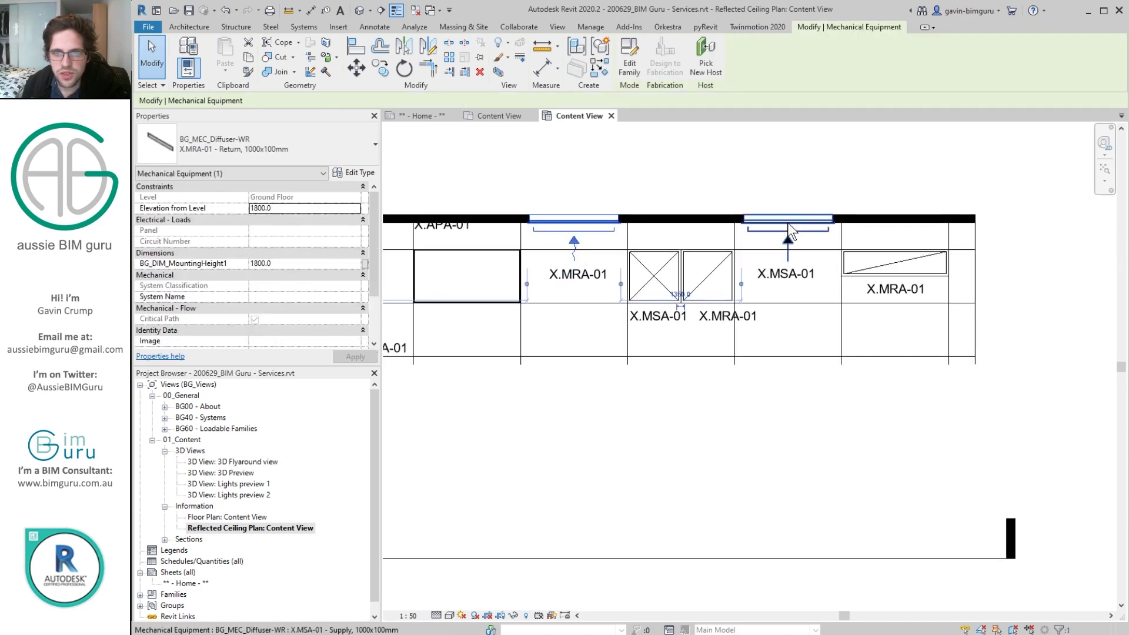
click(643, 170)
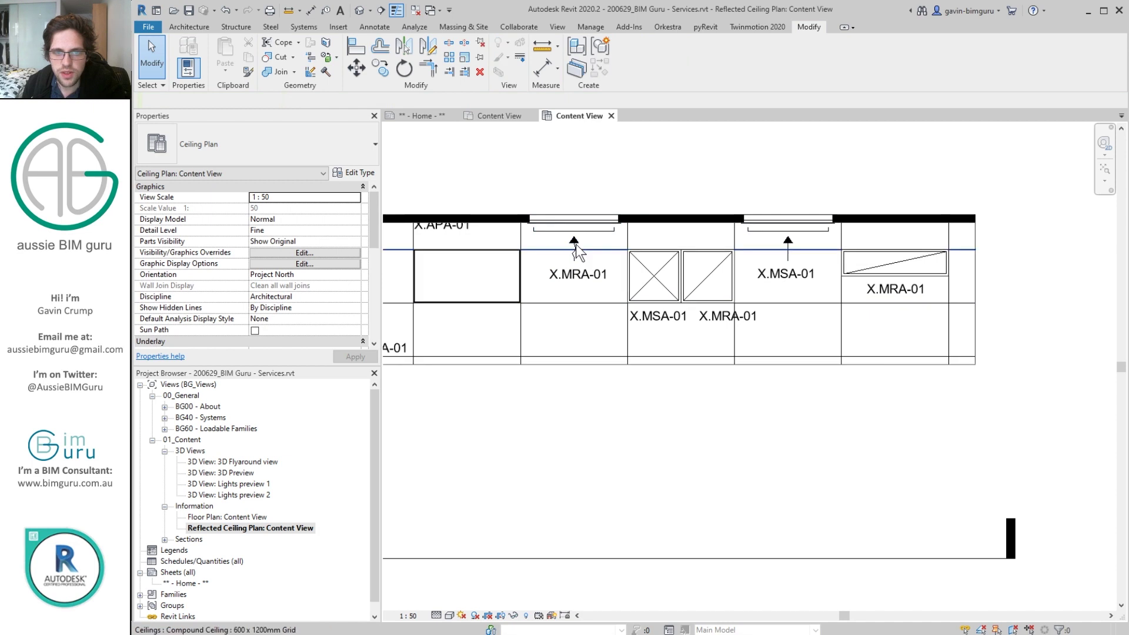
click(656, 281)
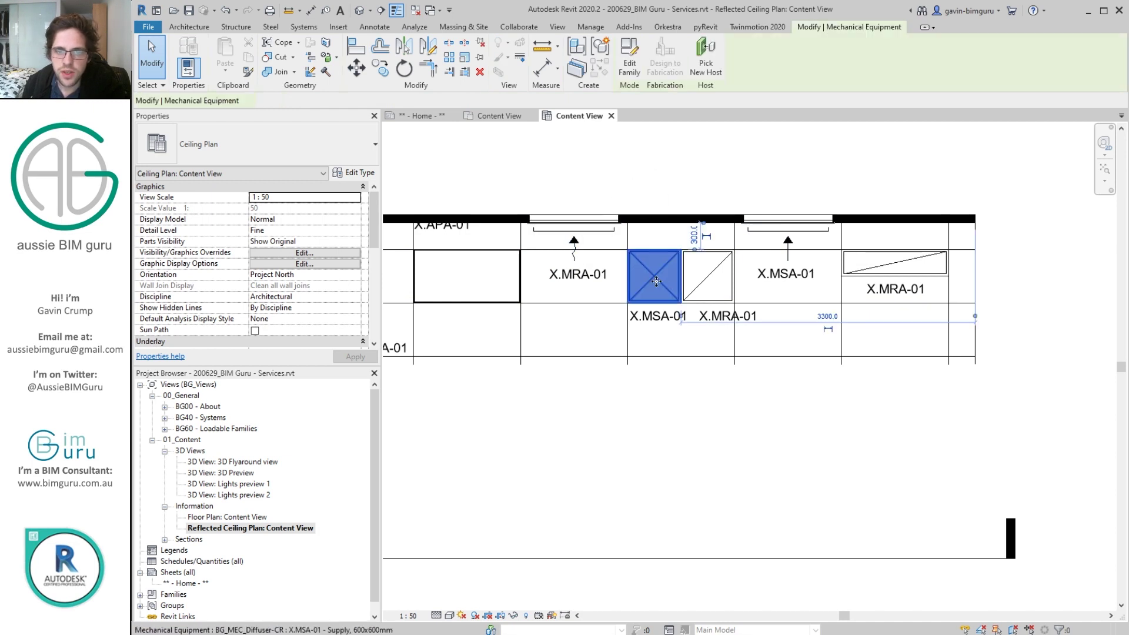
click(707, 277)
click(906, 262)
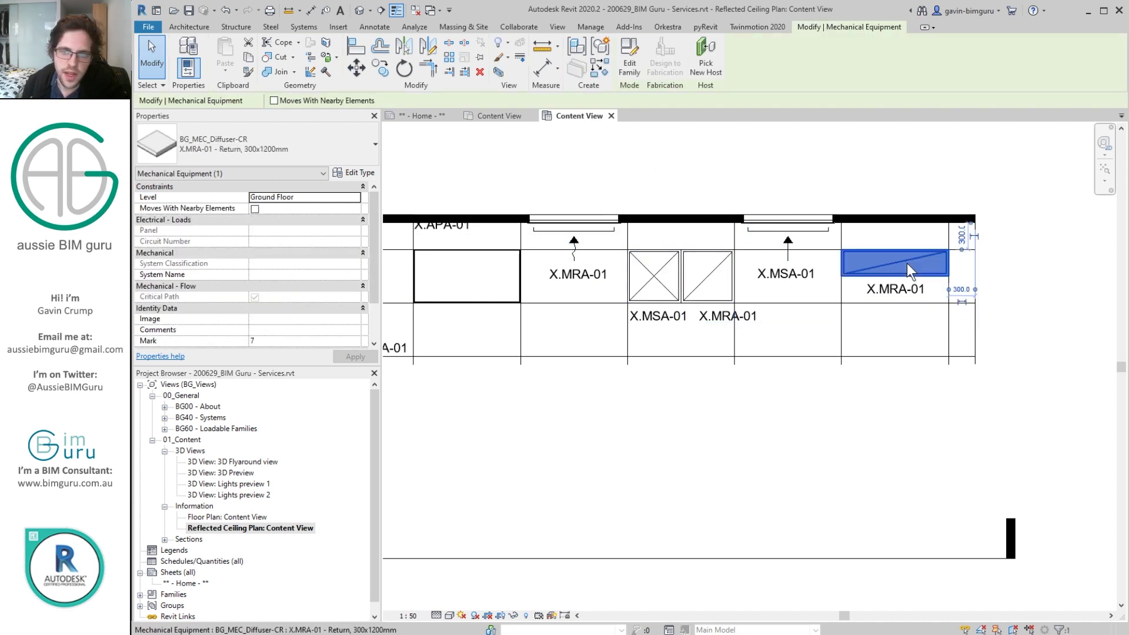
click(903, 166)
scroll(687, 270, down, 3)
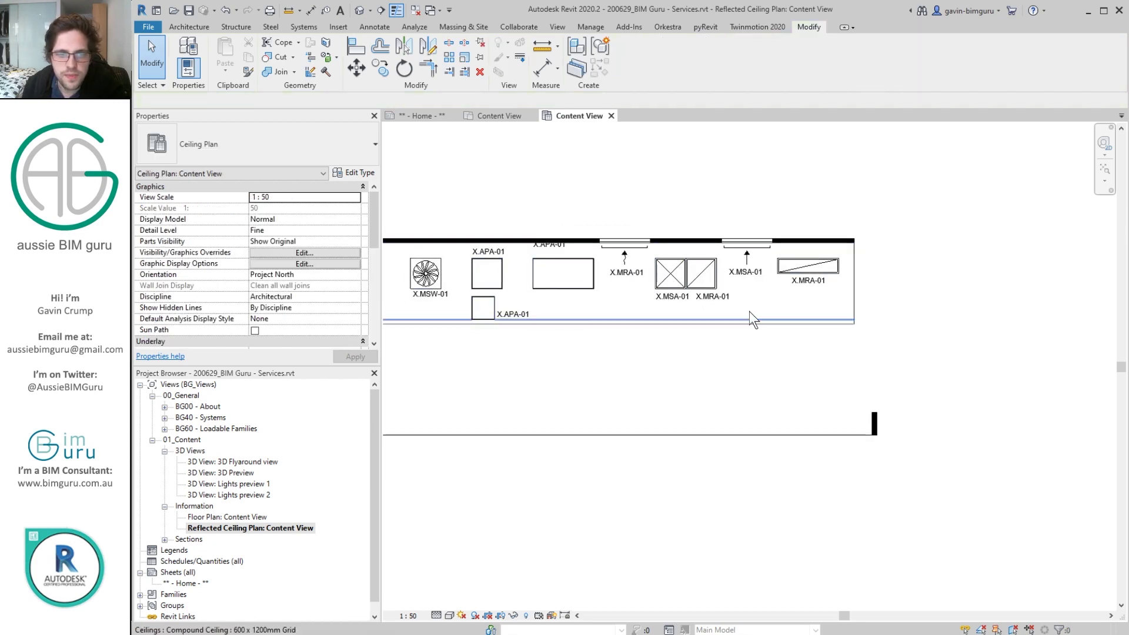
click(359, 10)
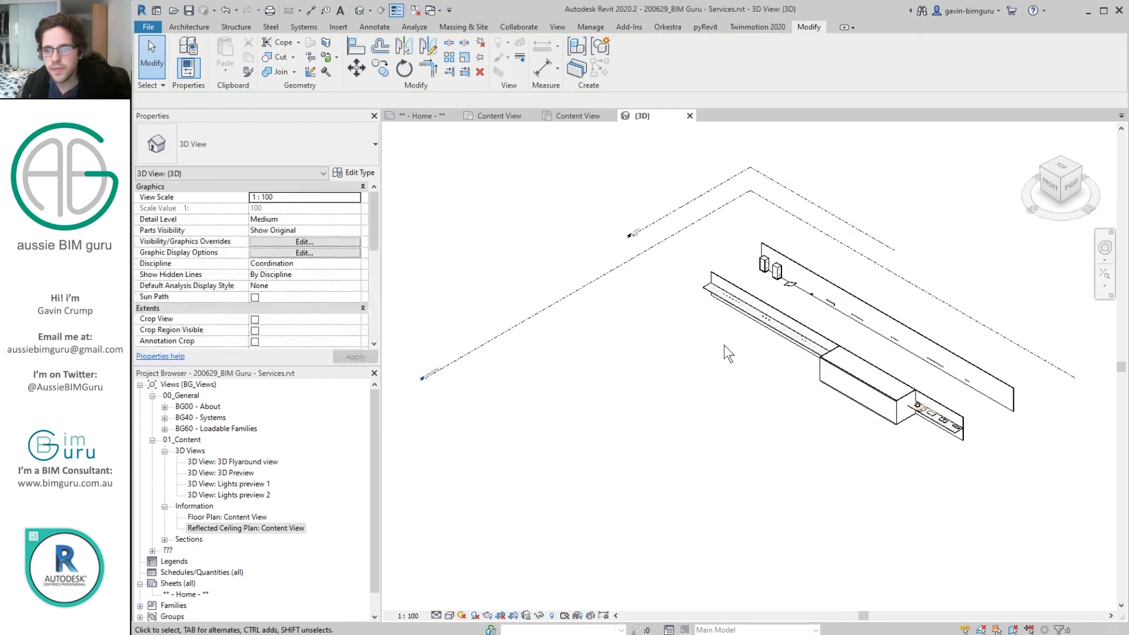
- Orbit up to the ceiling and set the 3D view's visual style to Shaded
scroll(725, 344, up, 2)
shift+middle_drag(693, 444, 647, 283)
scroll(562, 374, up, 5)
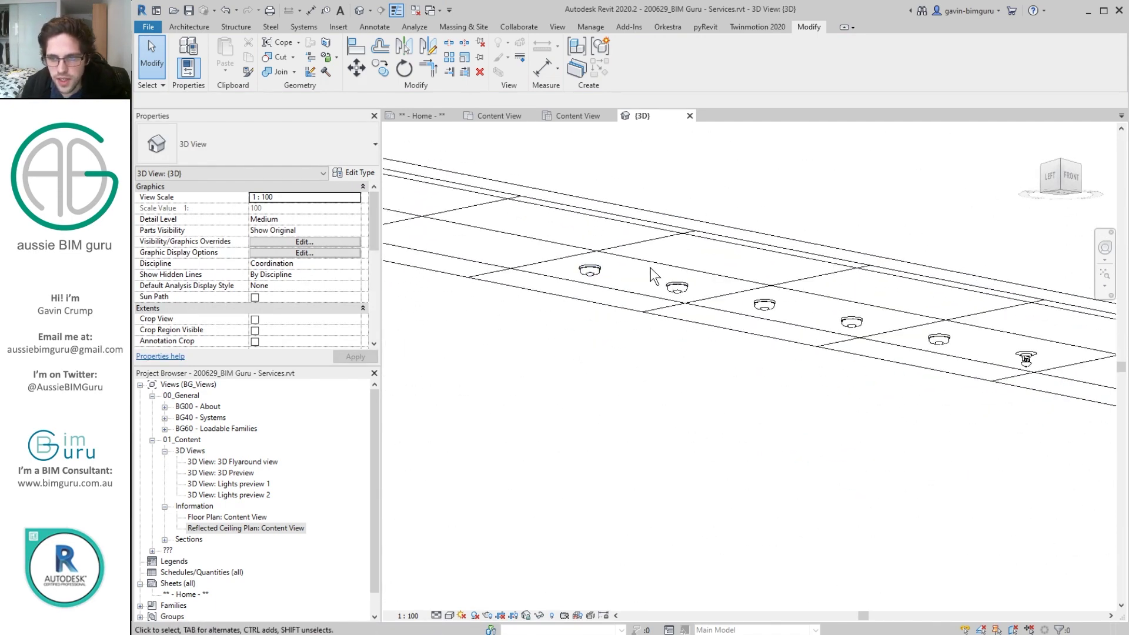
scroll(654, 267, up, 4)
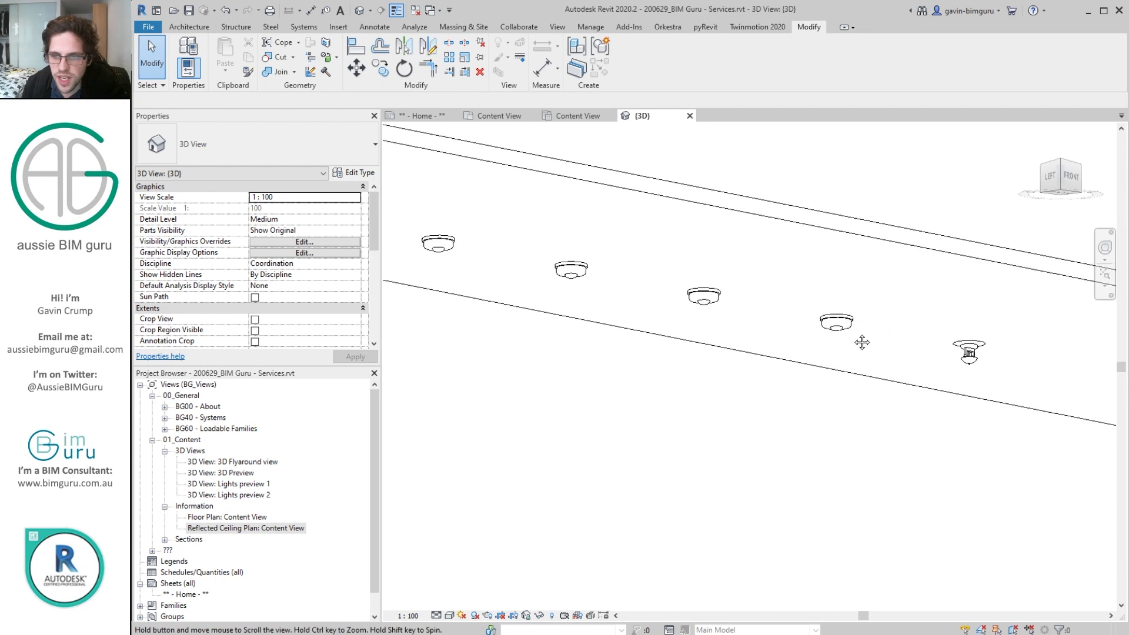
scroll(789, 327, up, 4)
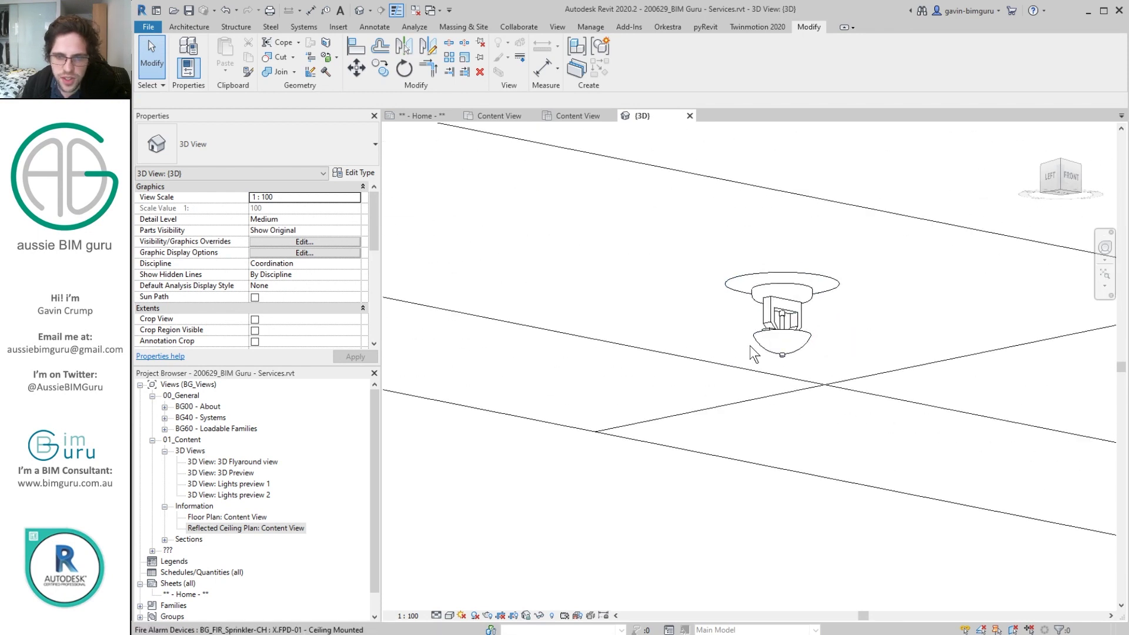
click(461, 615)
click(481, 563)
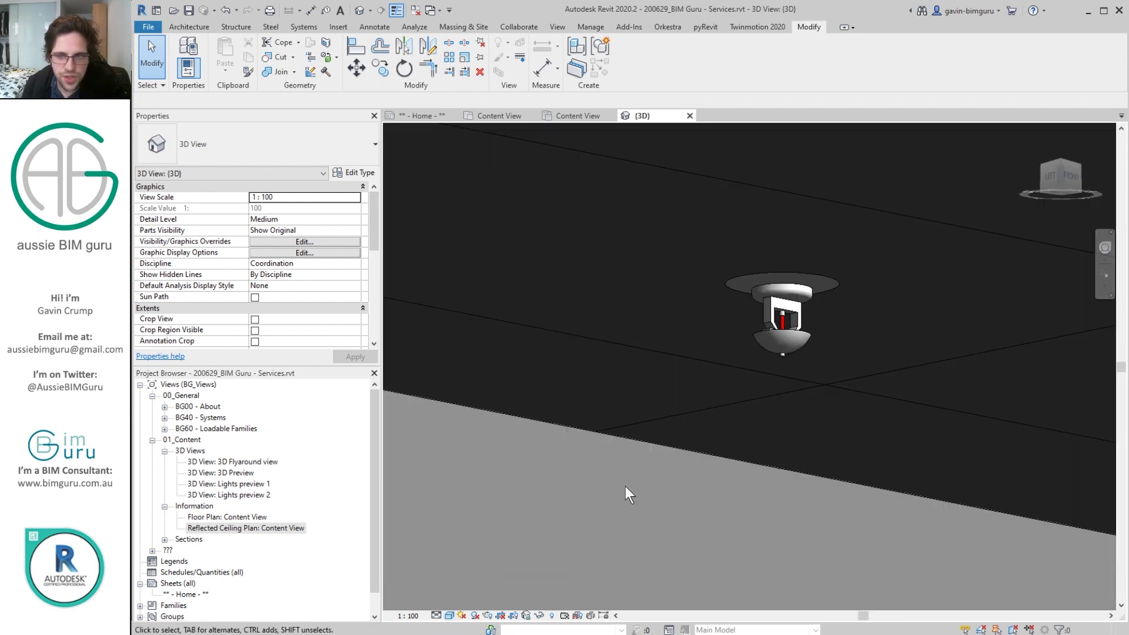
scroll(708, 471, down, 3)
scroll(850, 506, down, 2)
- Inspect the properties of the recessed ceiling sprinkler and the smoke detector
middle_drag(850, 505, 766, 418)
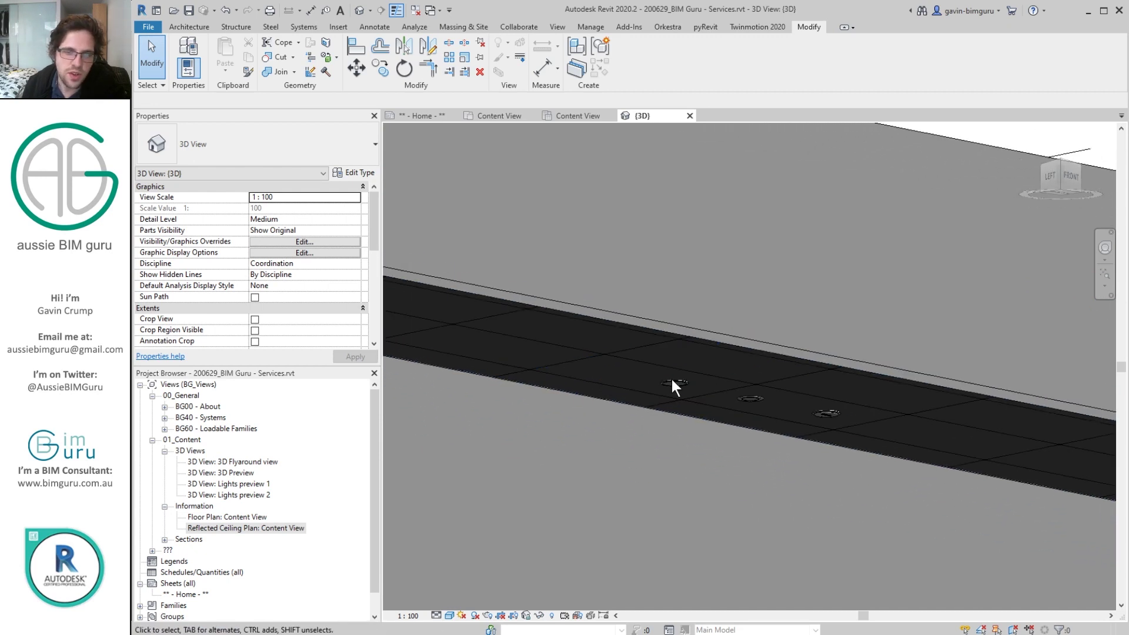
scroll(679, 385, up, 3)
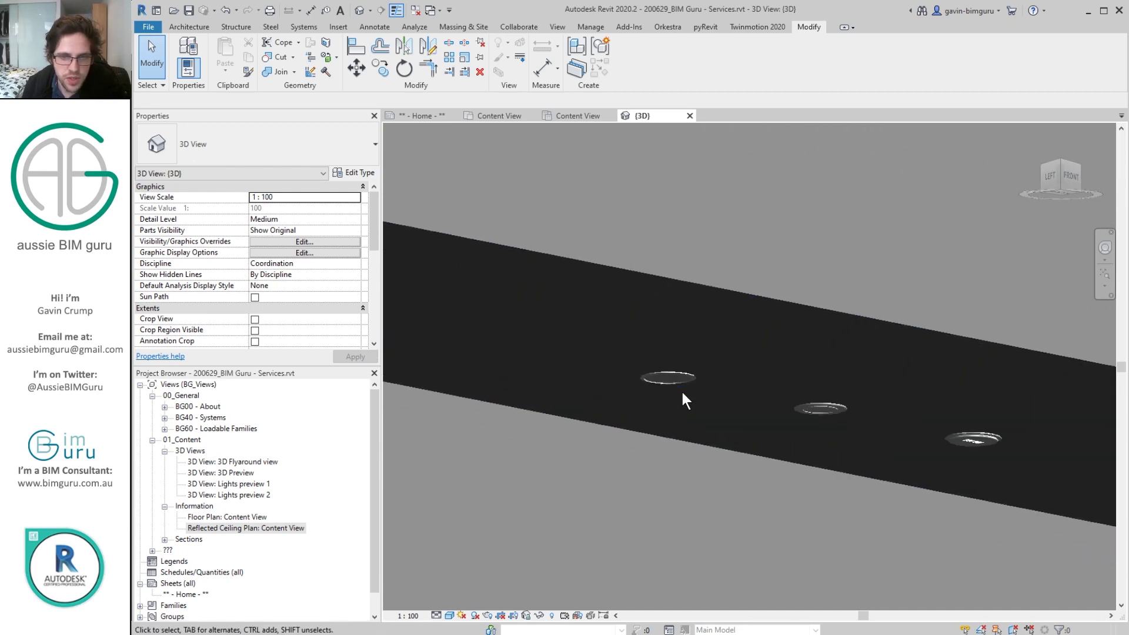
scroll(682, 392, up, 3)
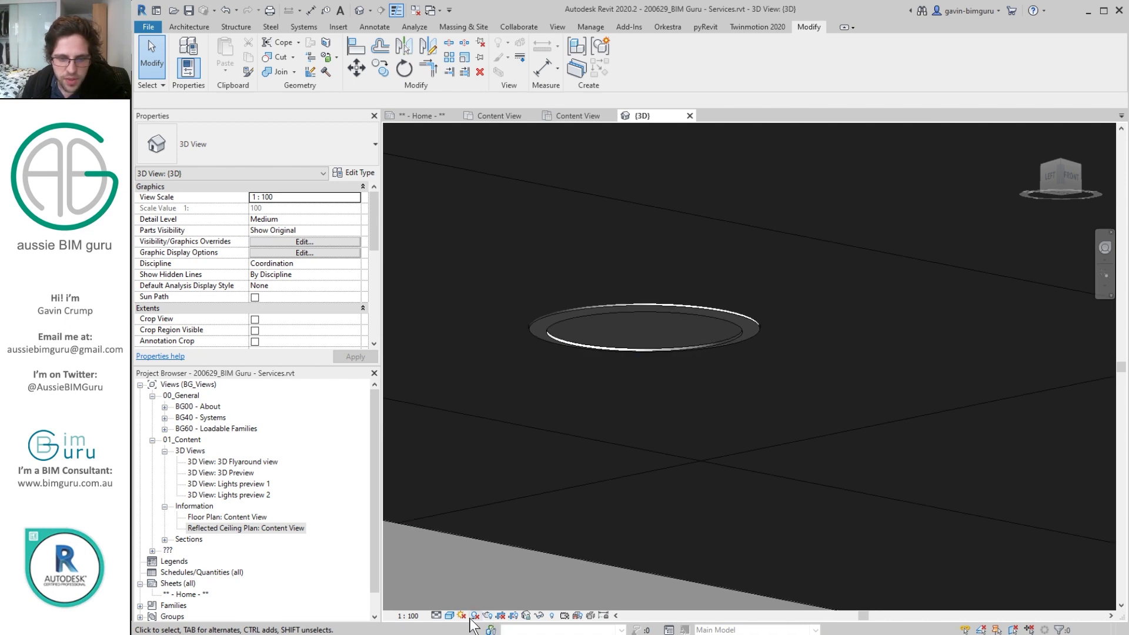
scroll(522, 458, down, 2)
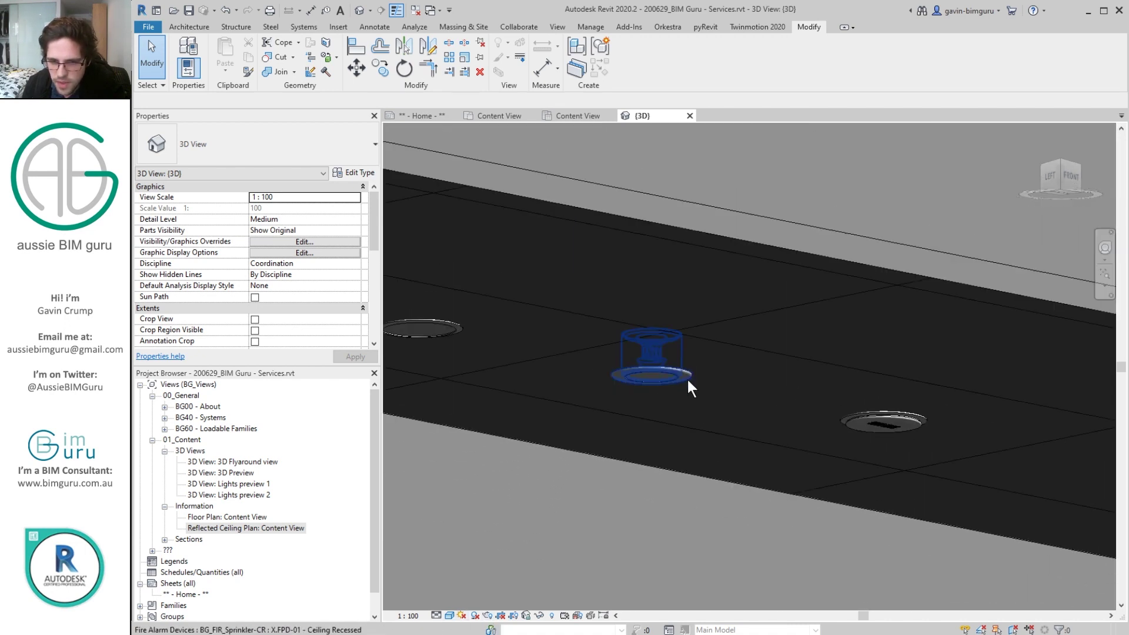
click(676, 370)
scroll(906, 425, up, 2)
scroll(899, 406, up, 1)
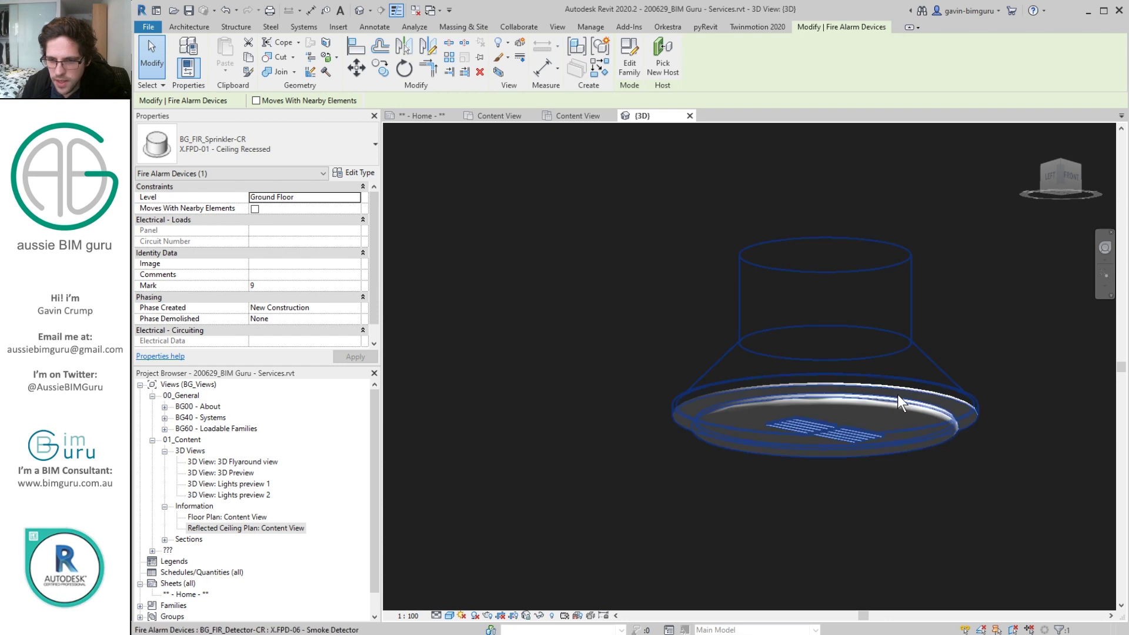
click(899, 400)
scroll(876, 416, down, 3)
scroll(707, 397, down, 3)
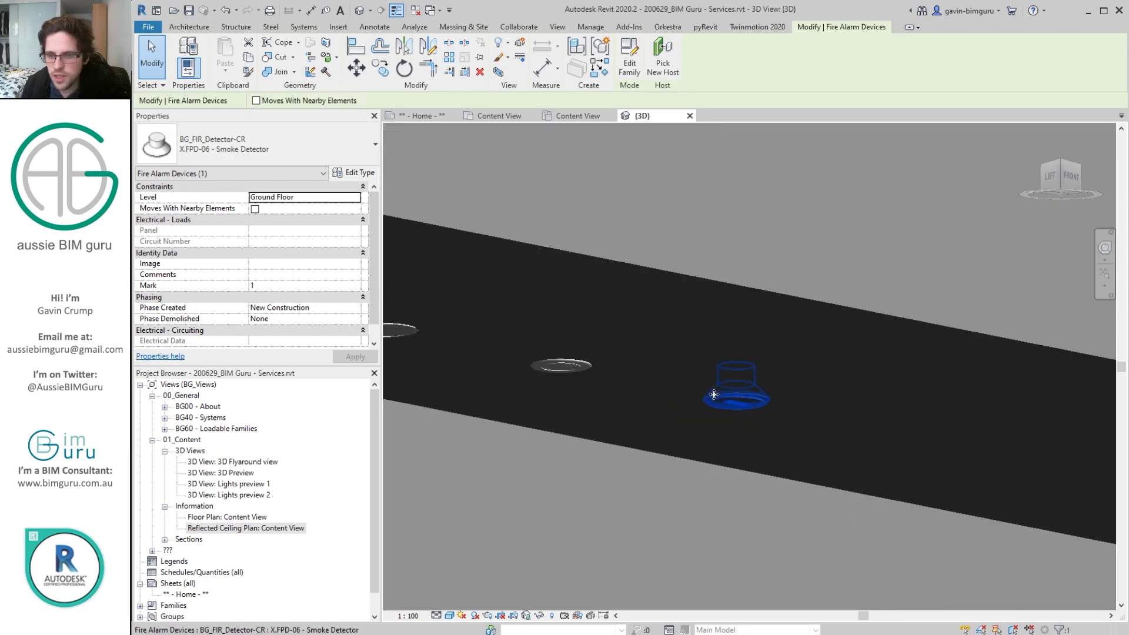
- Orbit to a side-on view of the ceiling strip and inspect the wall-mounted camera
shift+middle_drag(711, 398, 633, 402)
scroll(630, 384, up, 2)
scroll(629, 385, up, 2)
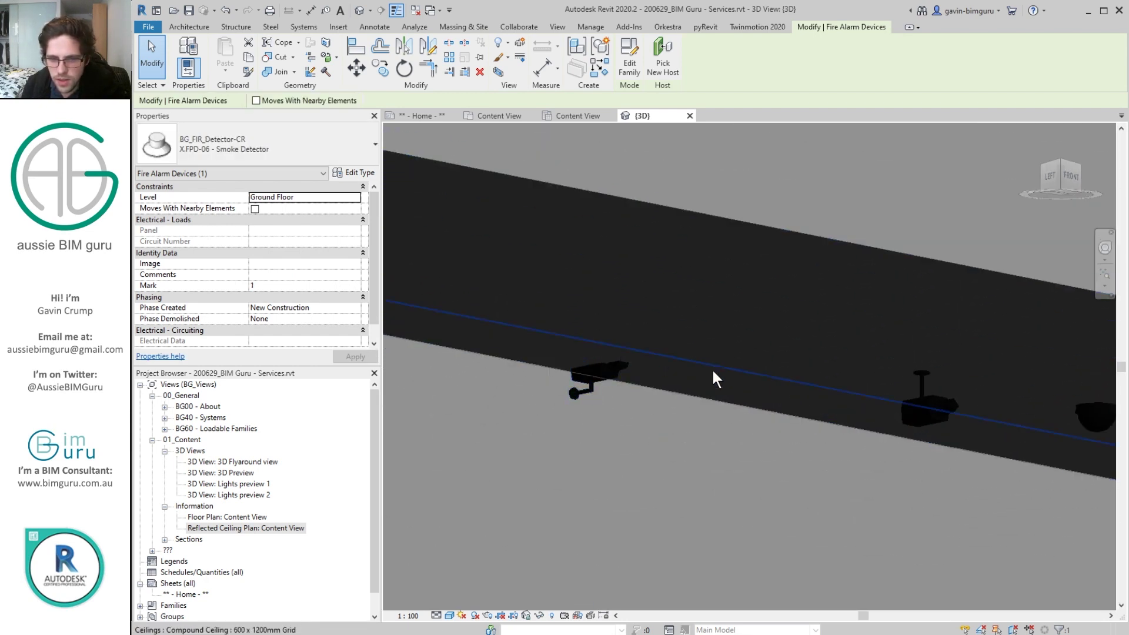
scroll(713, 378, down, 1)
scroll(627, 405, up, 2)
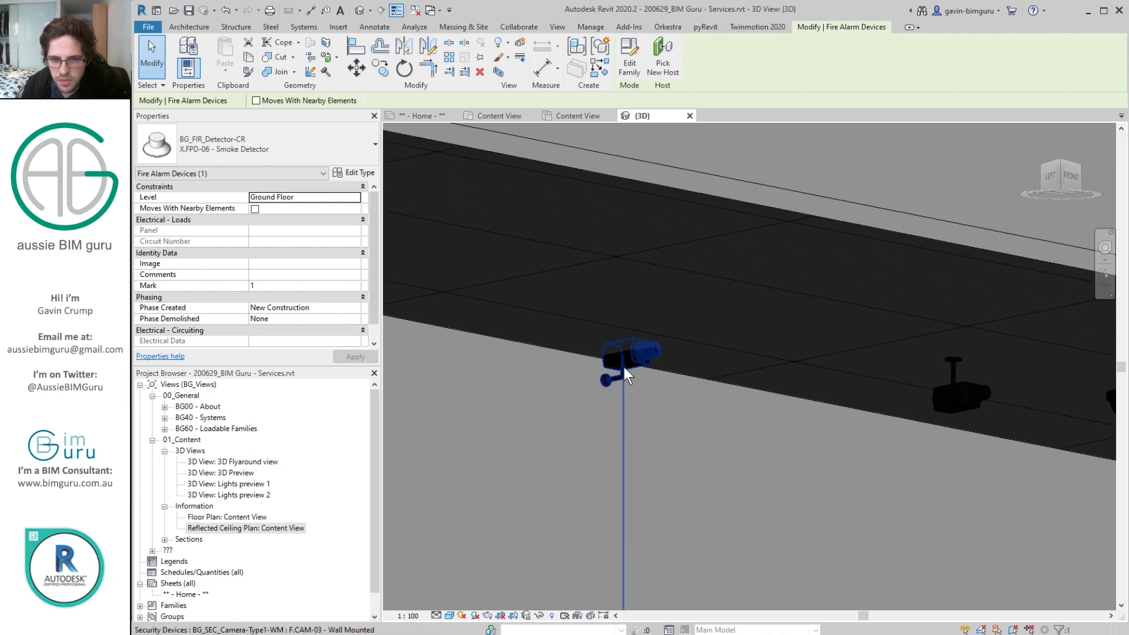
click(625, 367)
scroll(629, 362, down, 3)
scroll(653, 383, down, 4)
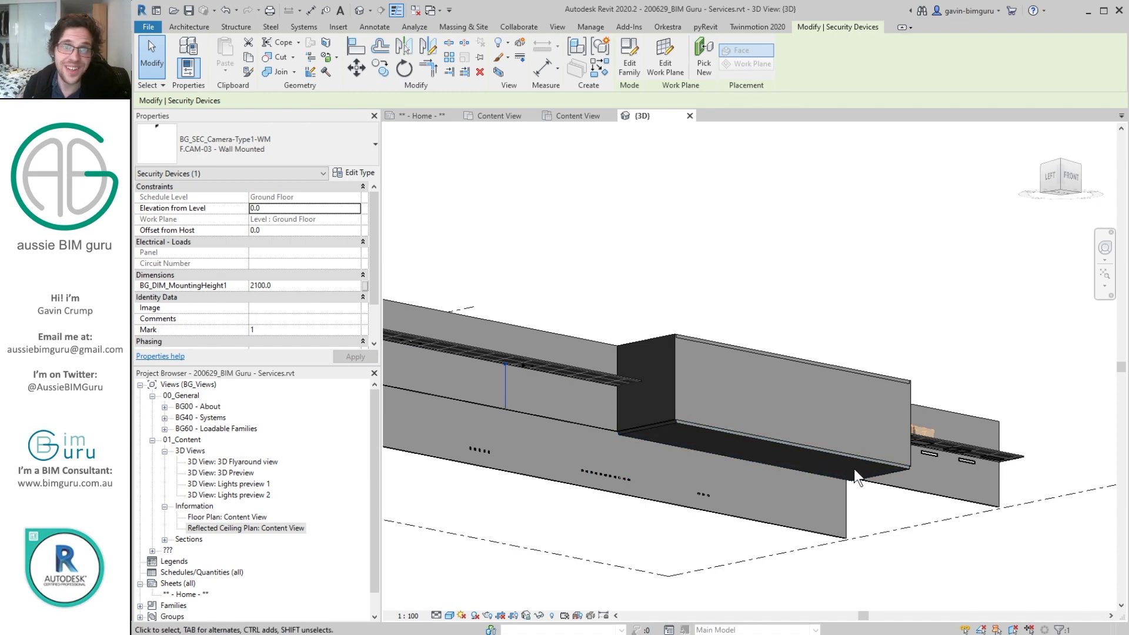
- Check the ceiling's properties, then switch the 3D view to the Realistic visual style
click(983, 451)
scroll(993, 453, up, 3)
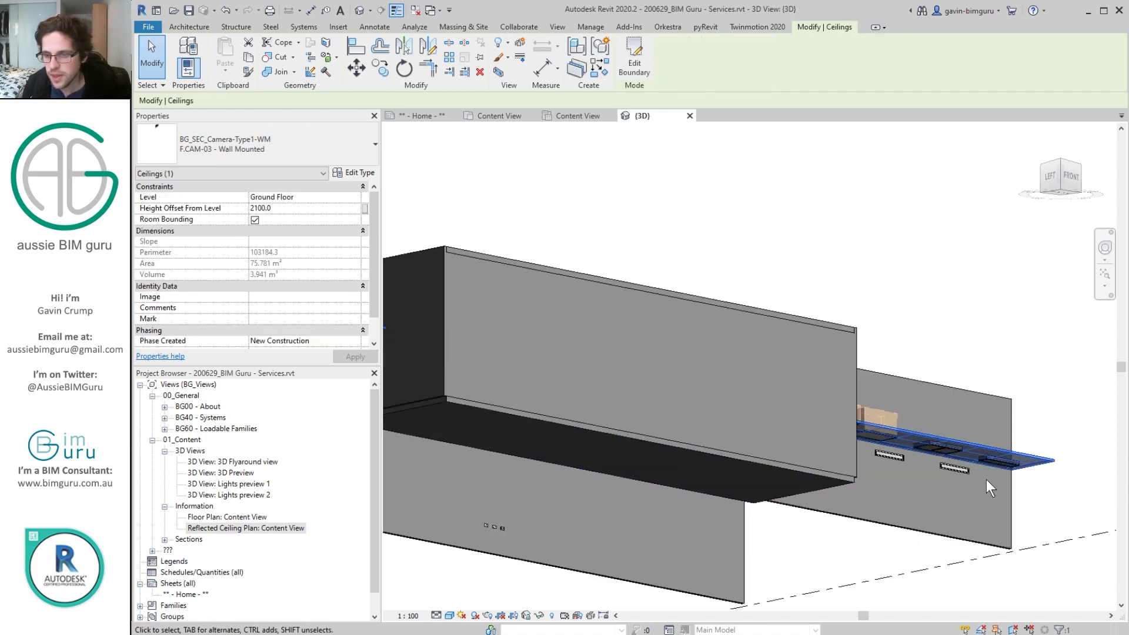
scroll(986, 471, up, 5)
key(Escape)
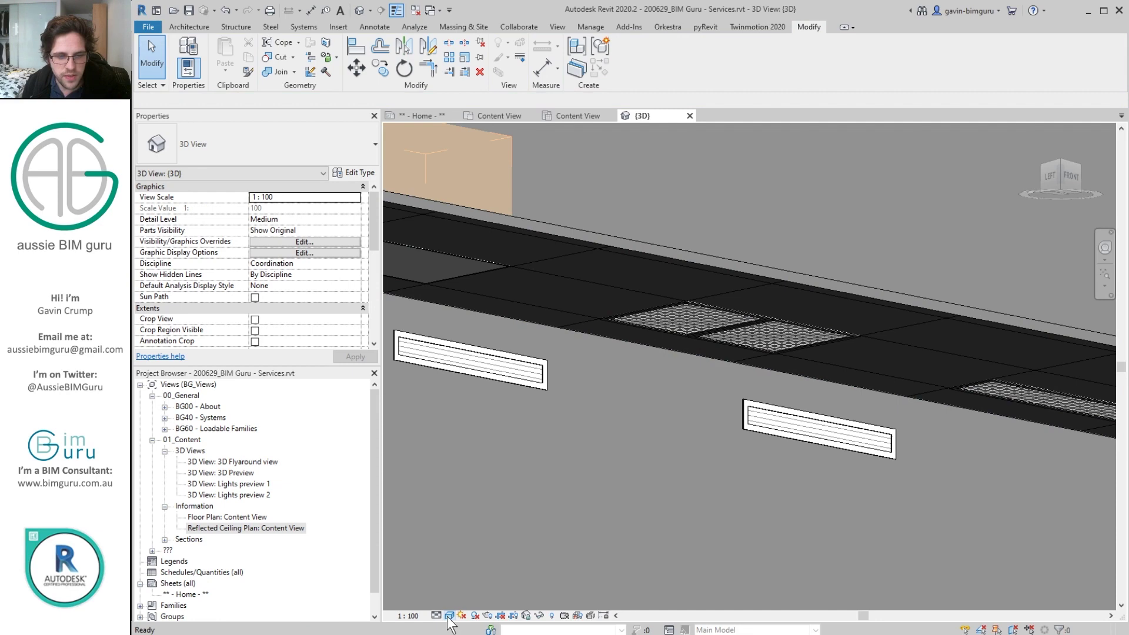
click(449, 615)
click(473, 575)
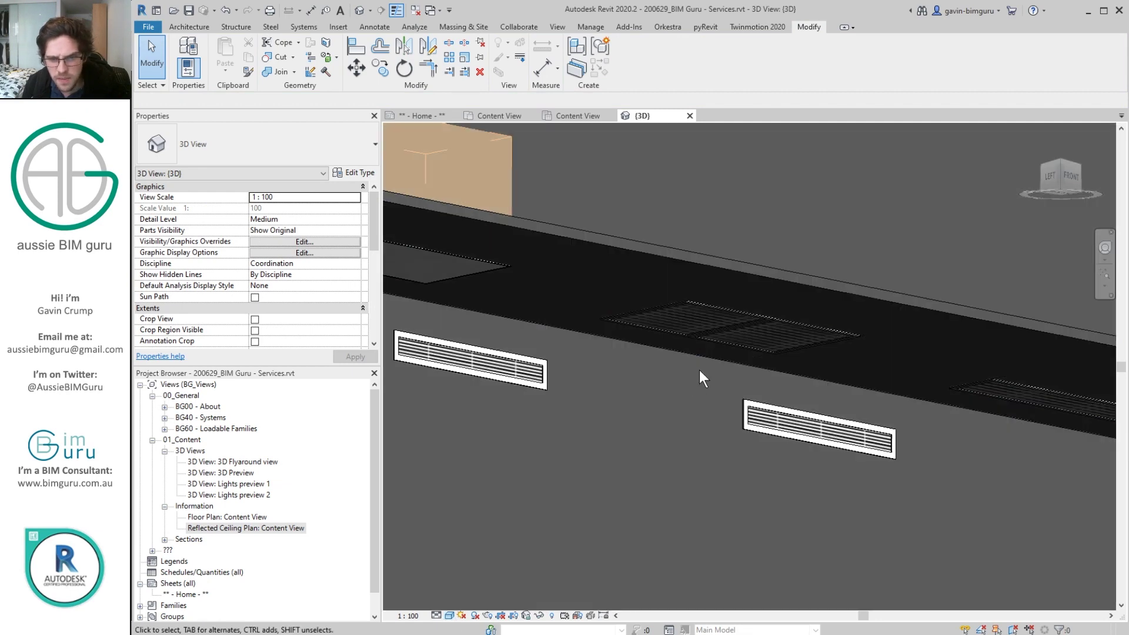
- Inspect the square supply diffuser, then bring the swirl and return slot diffusers into view
click(708, 305)
scroll(711, 294, up, 3)
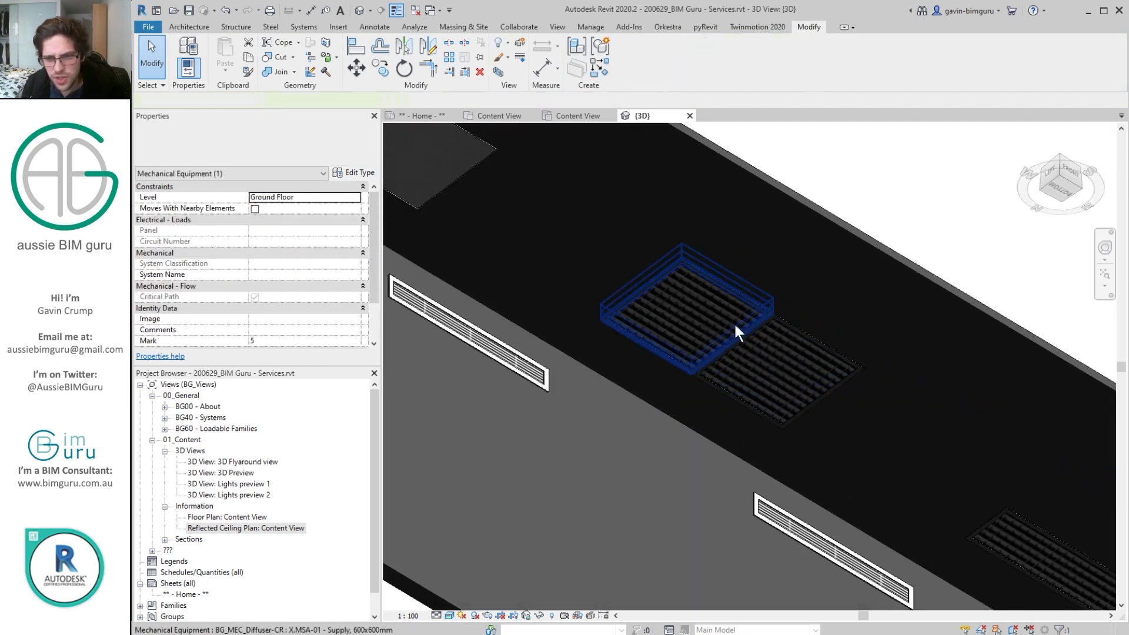
key(Escape)
shift+middle_drag(761, 295, 671, 382)
scroll(562, 453, down, 4)
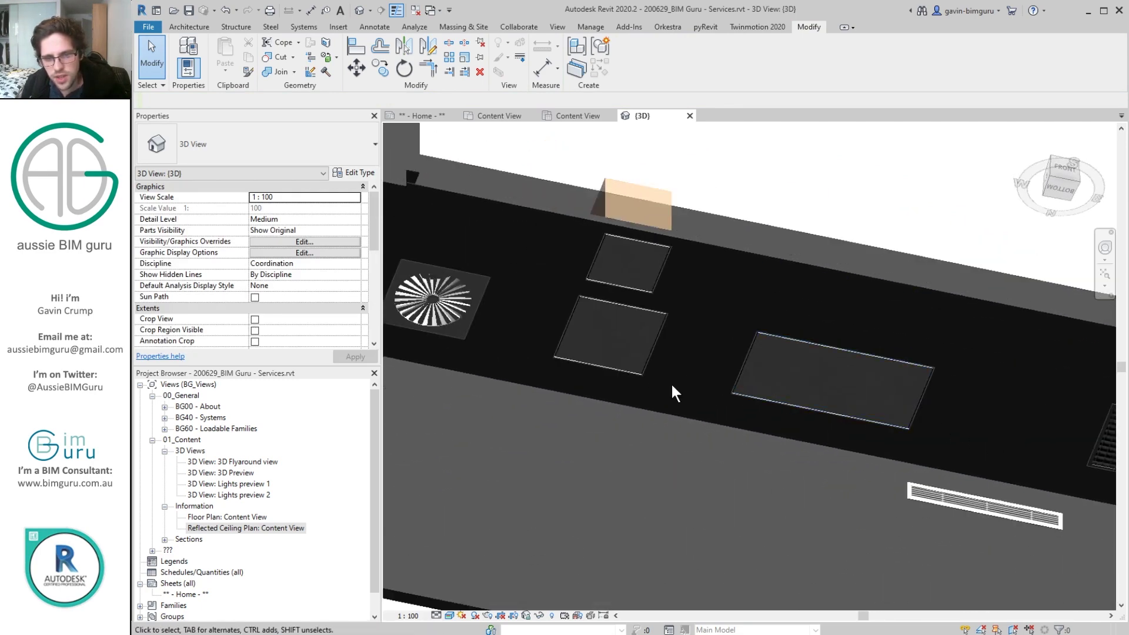
middle_drag(450, 310, 610, 284)
scroll(611, 284, down, 3)
middle_drag(909, 386, 685, 390)
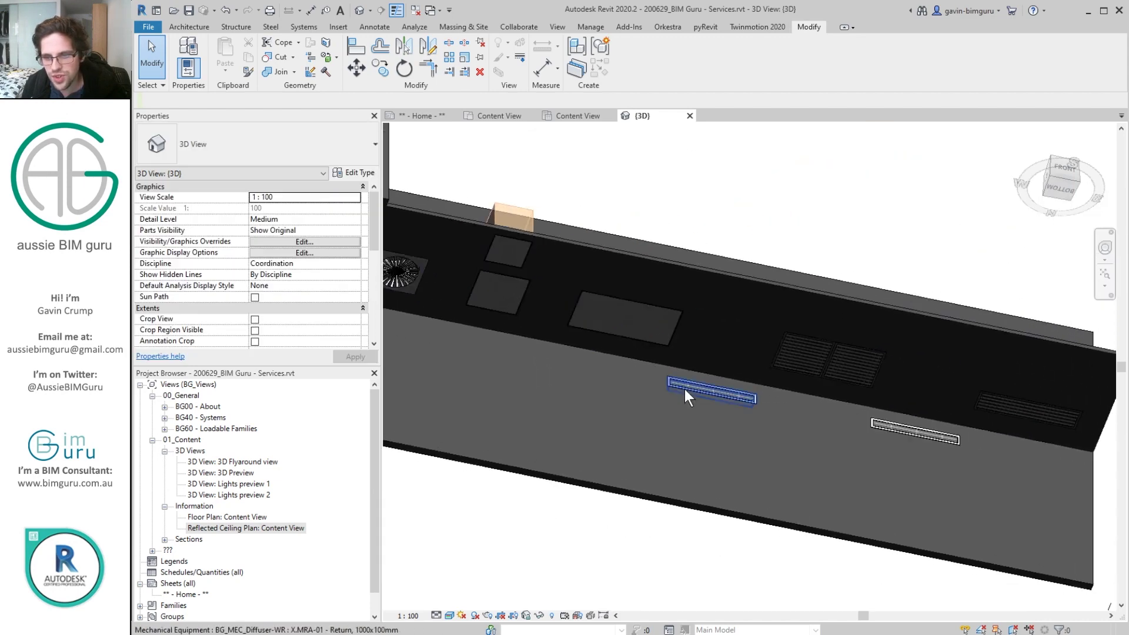
scroll(688, 389, up, 6)
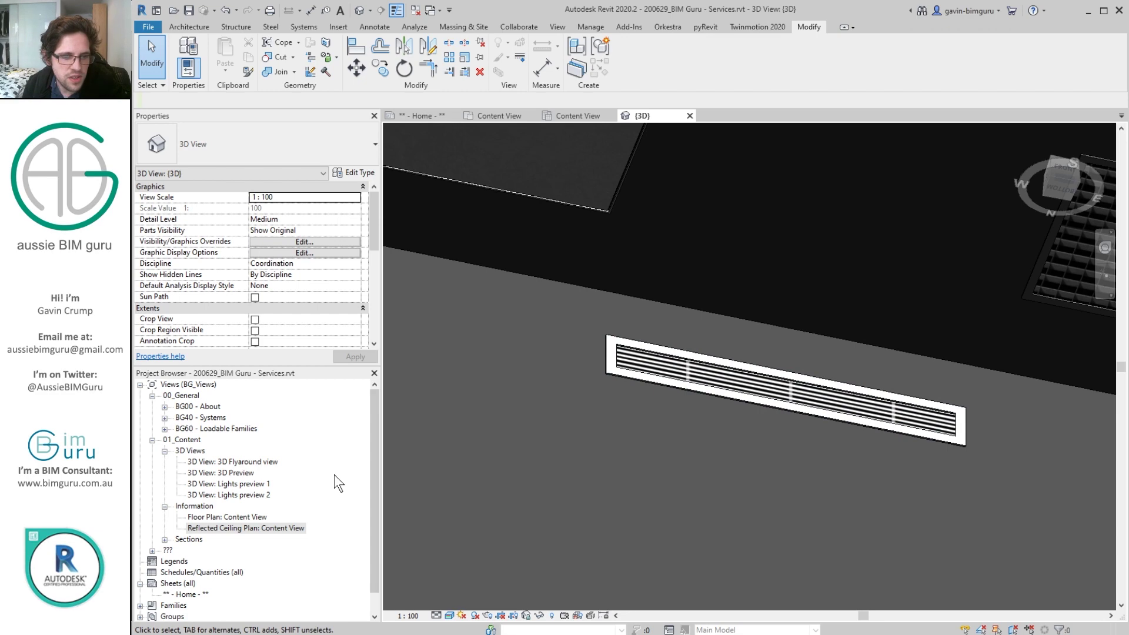
click(236, 485)
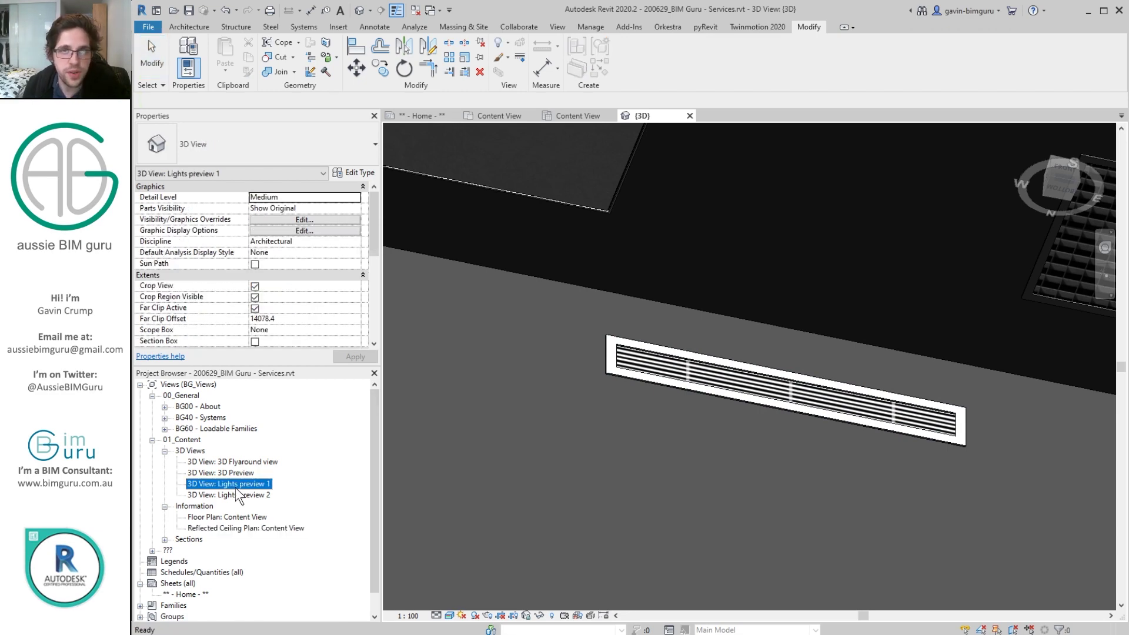
- Open the Lights preview 1 3D view, check its visual style, then open Lights preview 2
double_click(235, 485)
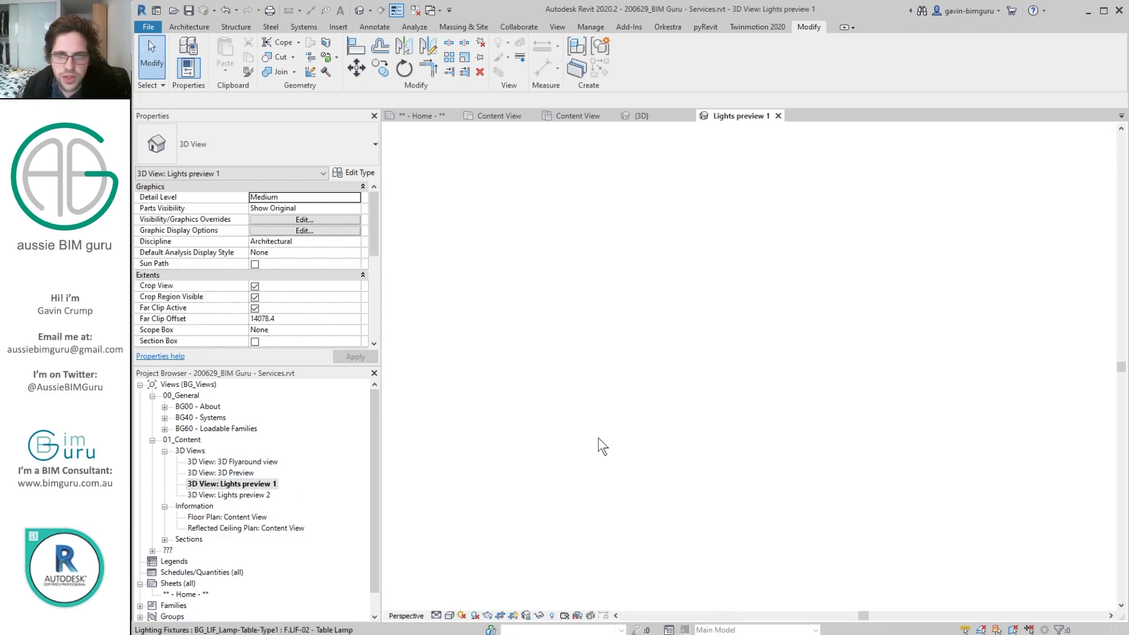
click(449, 615)
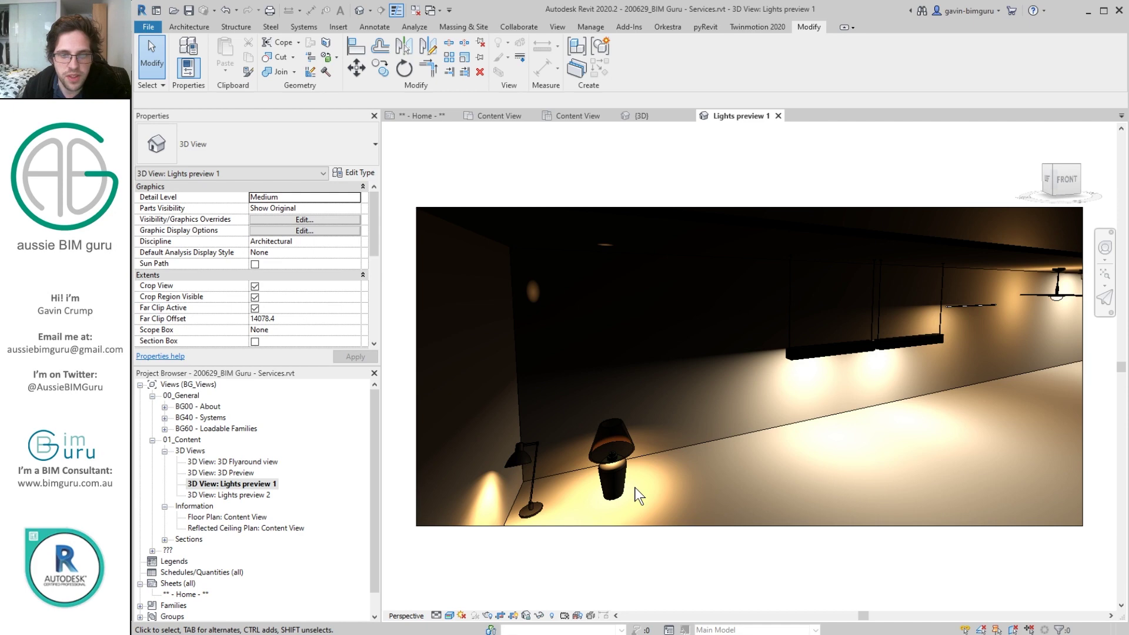
double_click(258, 496)
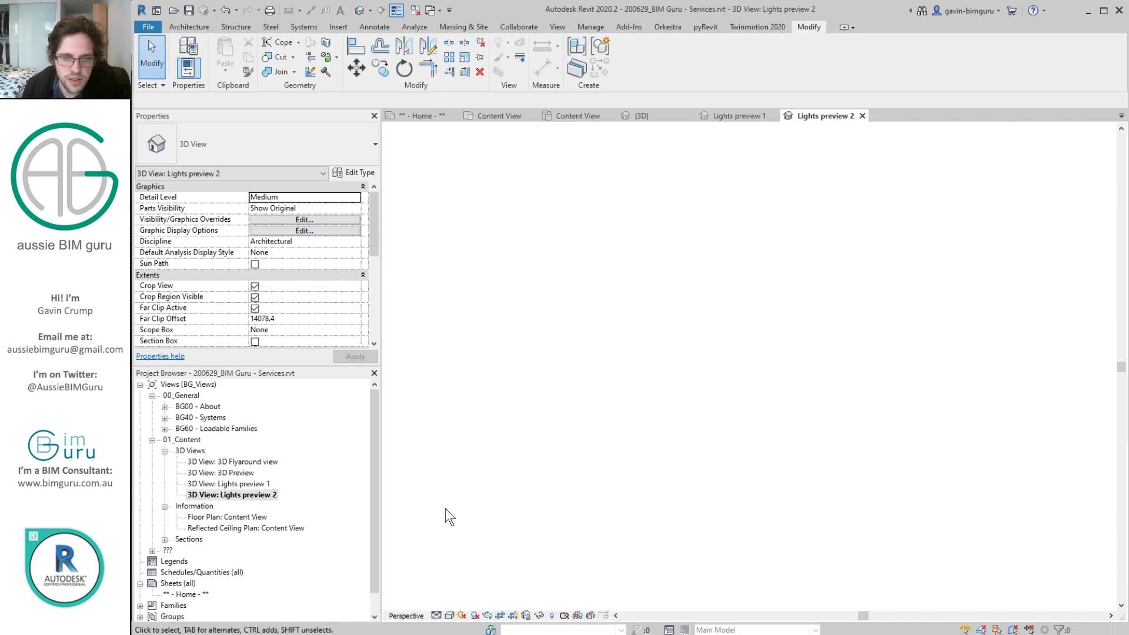
- Preview Lights preview 2 with interactive Ray Trace, then stop the render with Esc
click(450, 615)
click(473, 602)
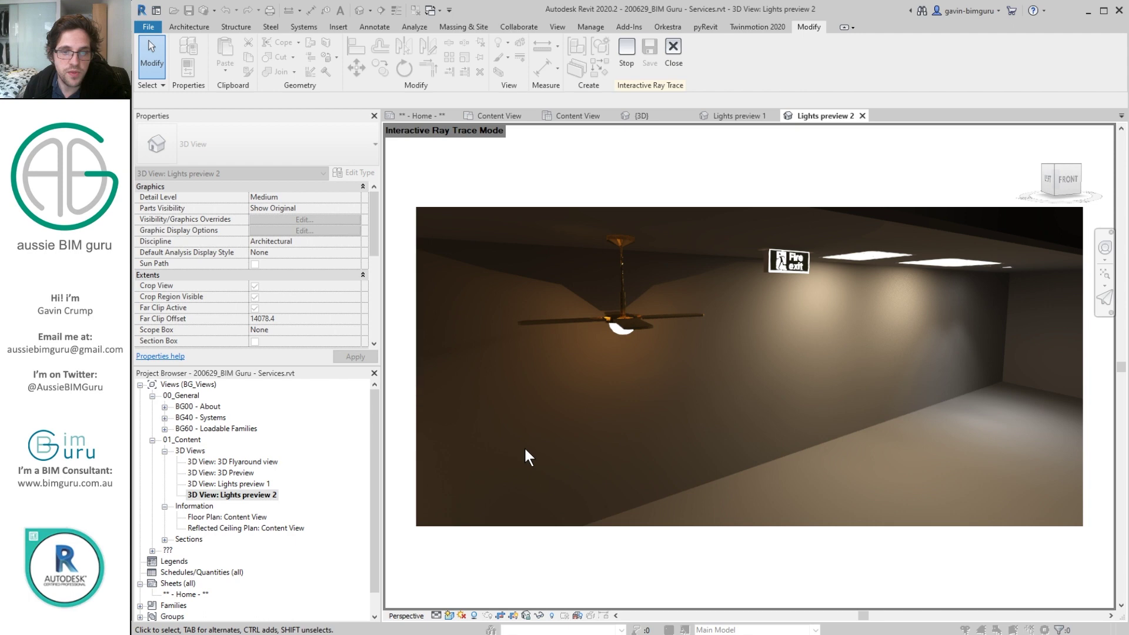
key(Escape)
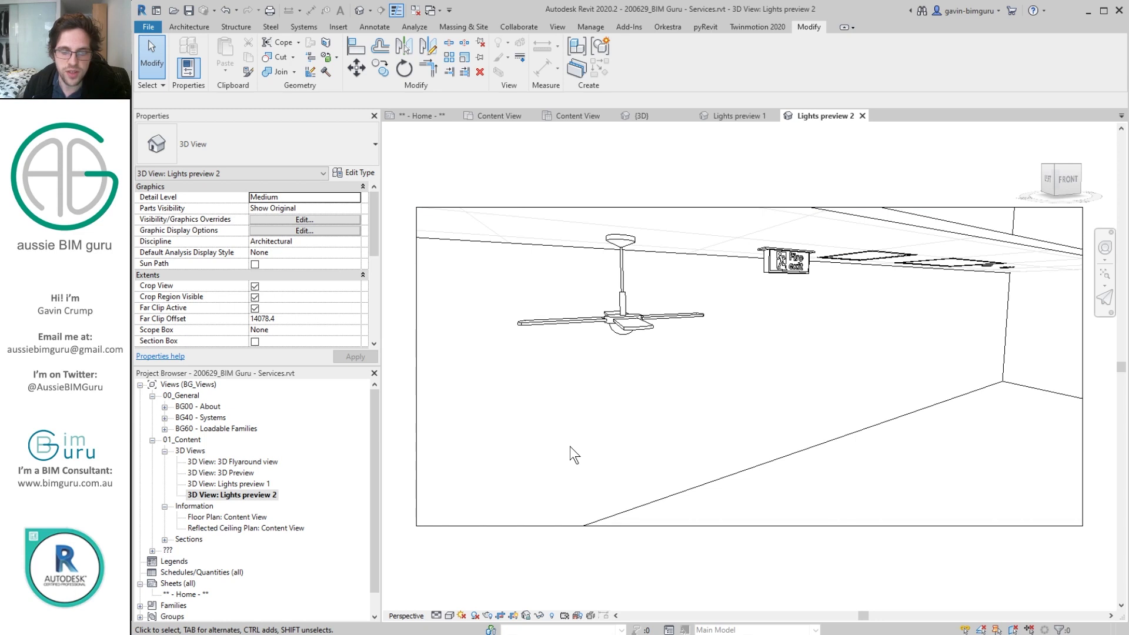
- Switch to Acrobat and scroll through slides 13 and 14 to the final page
key(alt+Tab)
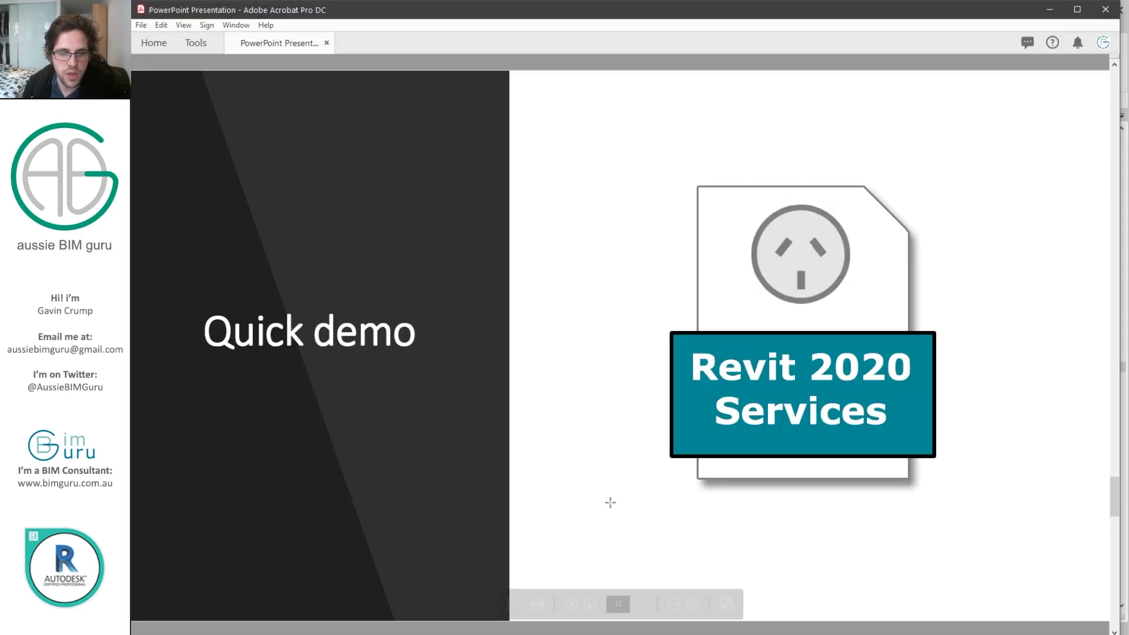
scroll(682, 483, down, 1)
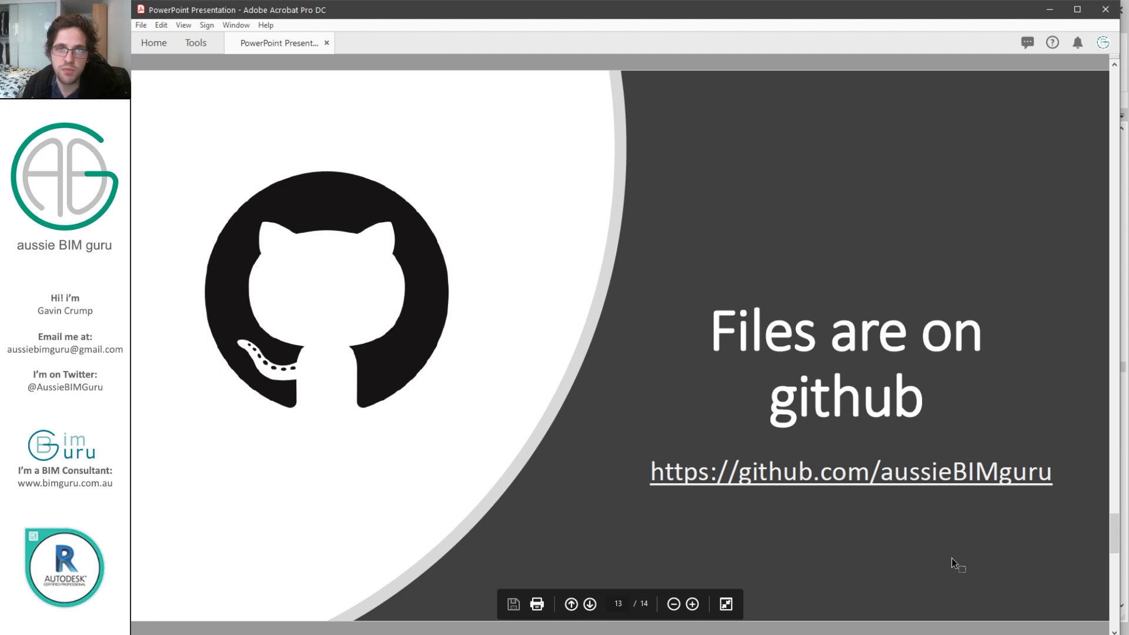
scroll(951, 559, down, 1)
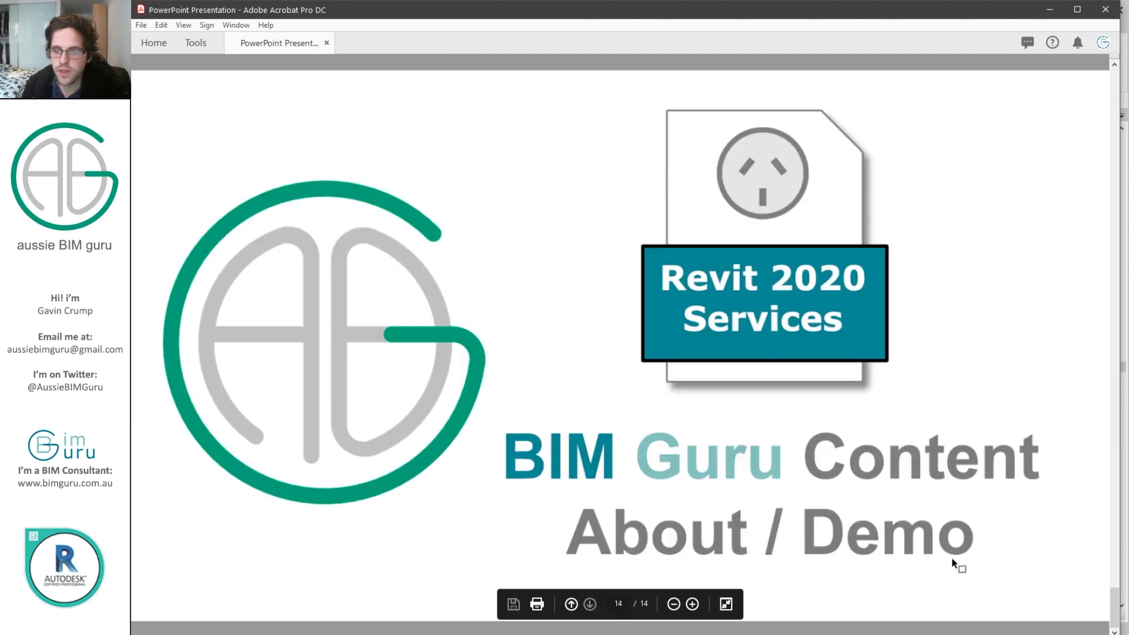